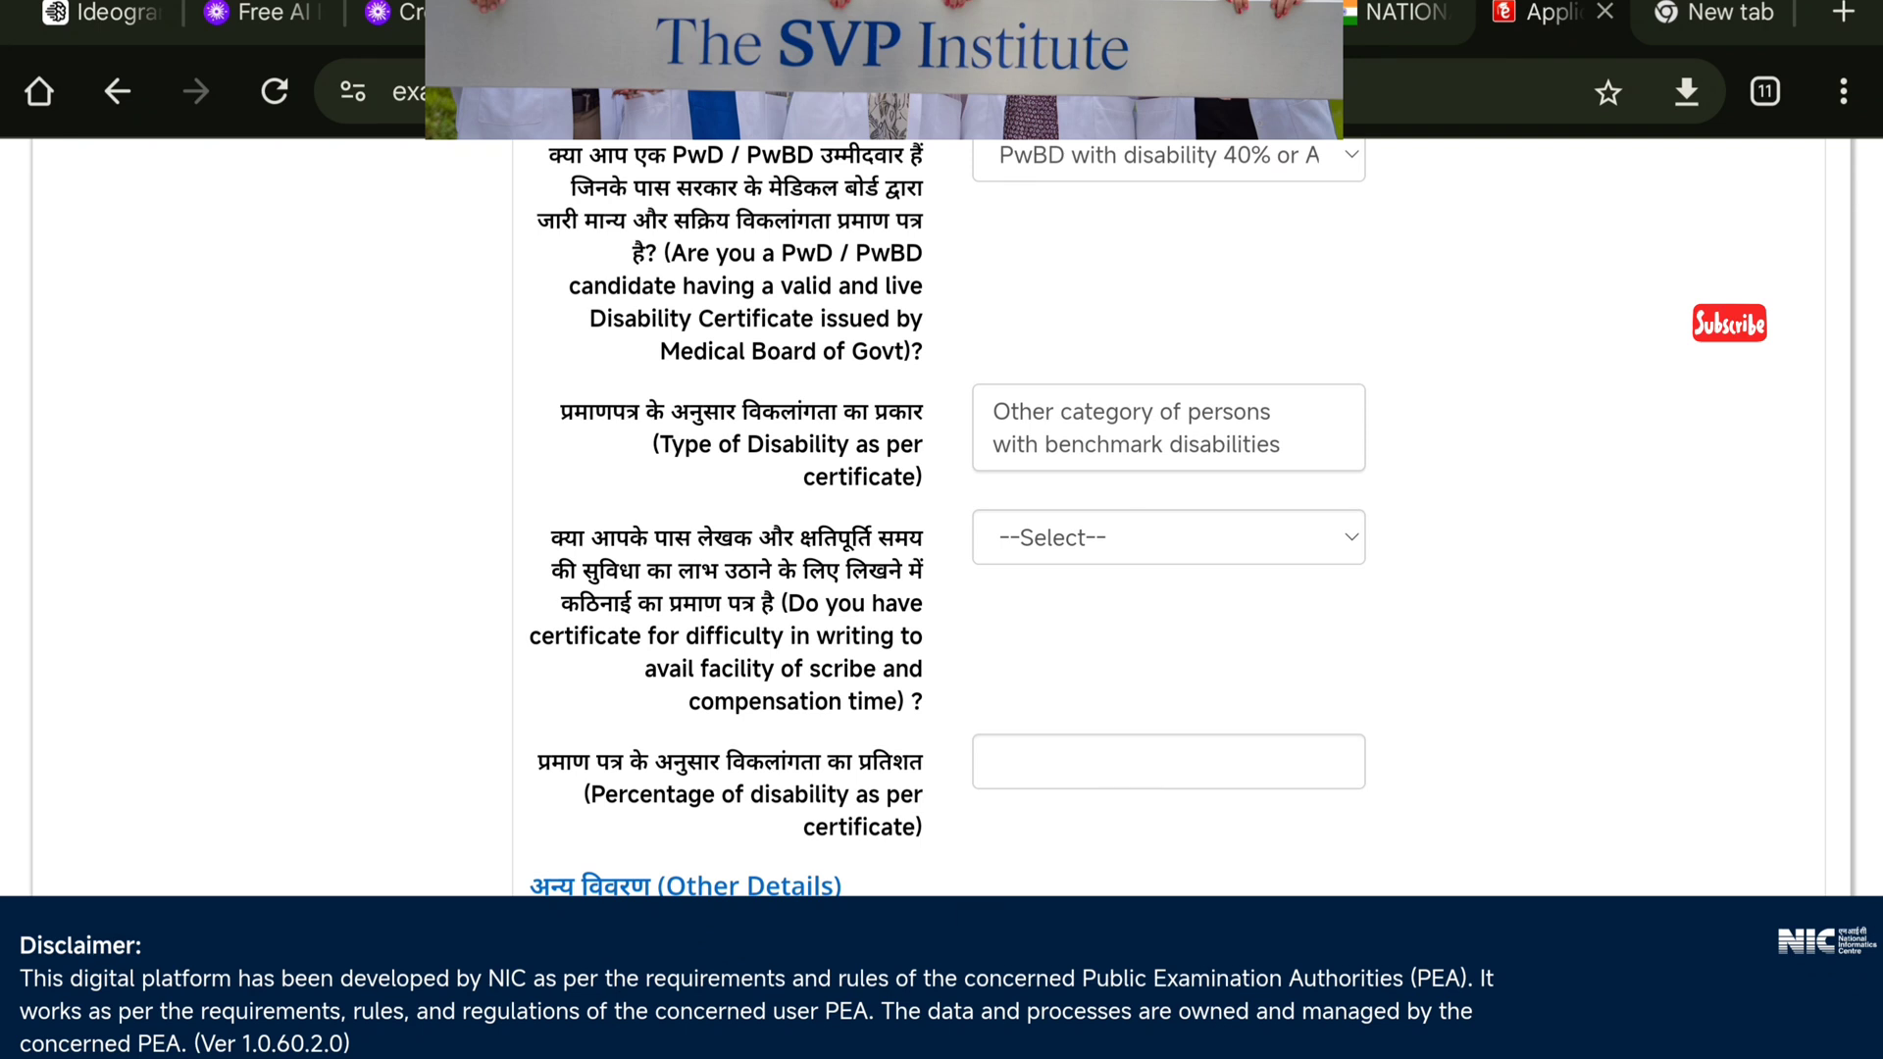
- Set the type of disability as per certificate to Loco-motor Disability (Both arms affected-BA)
scroll(1518, 538, down, 1)
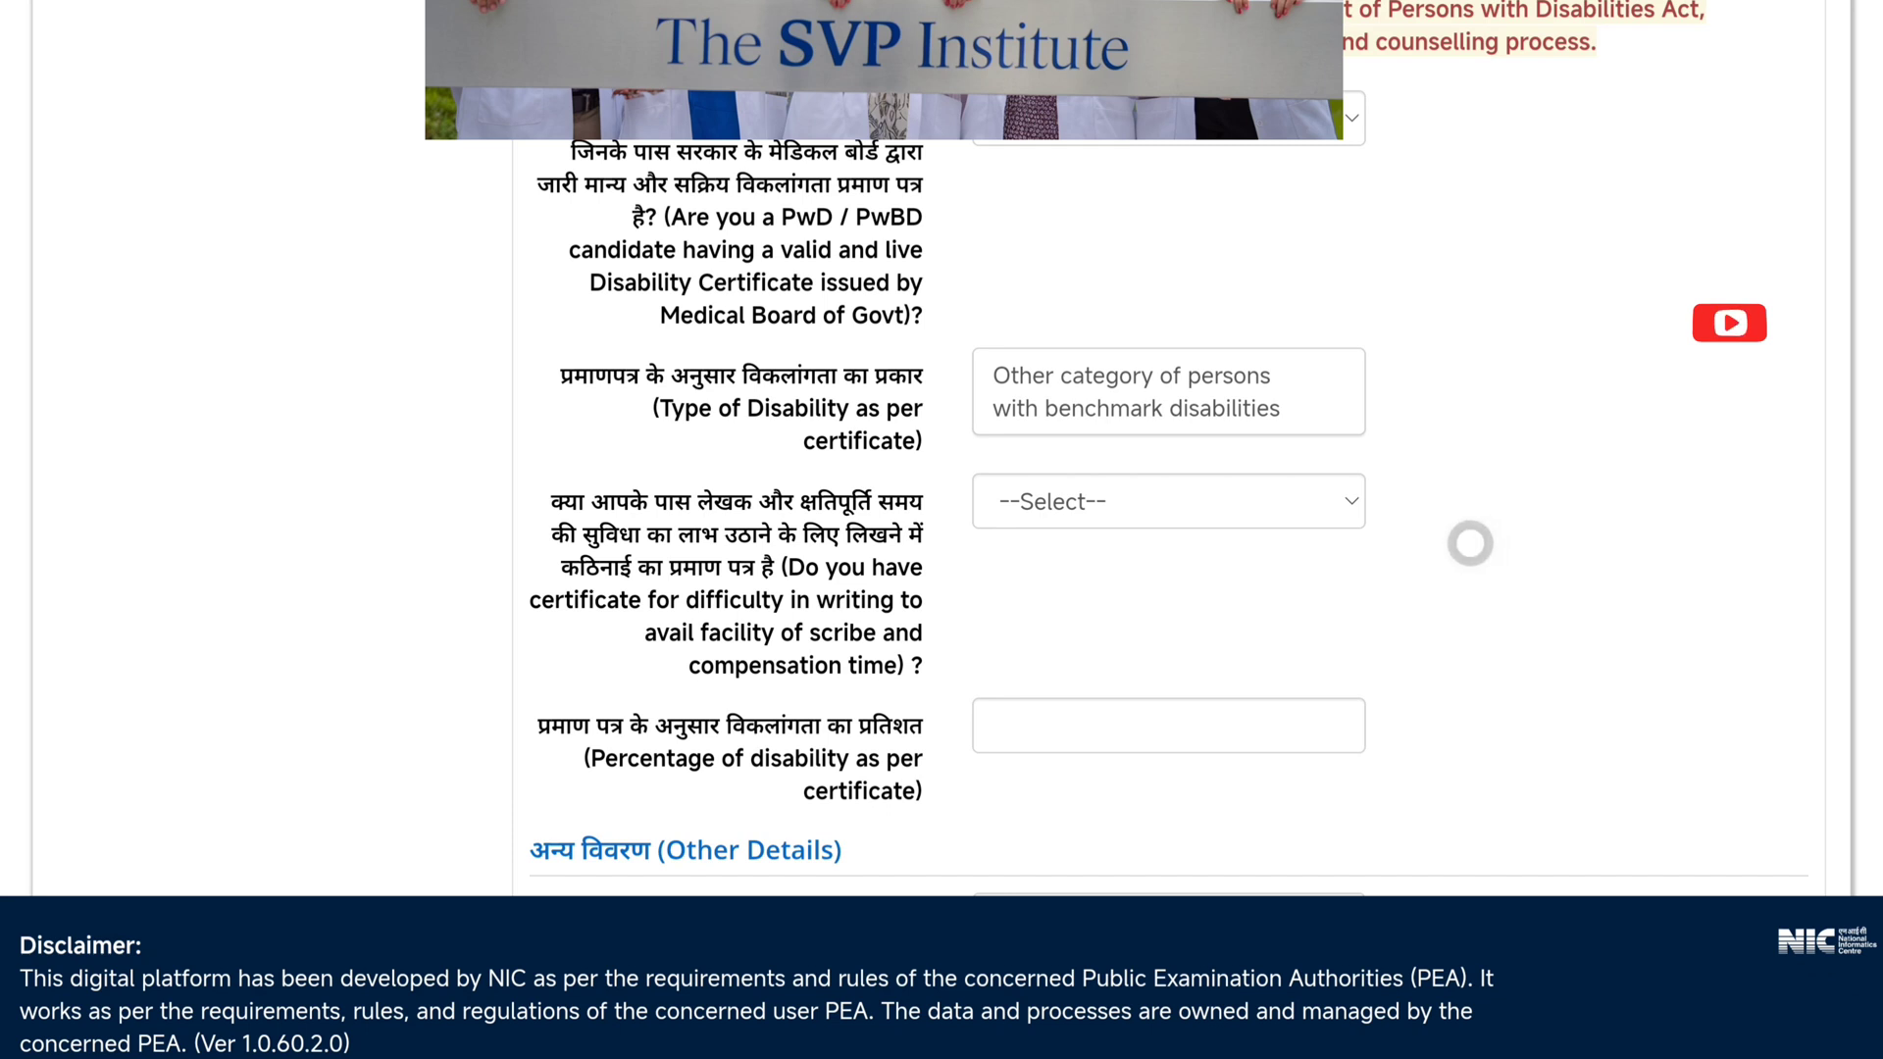
scroll(1424, 600, down, 3)
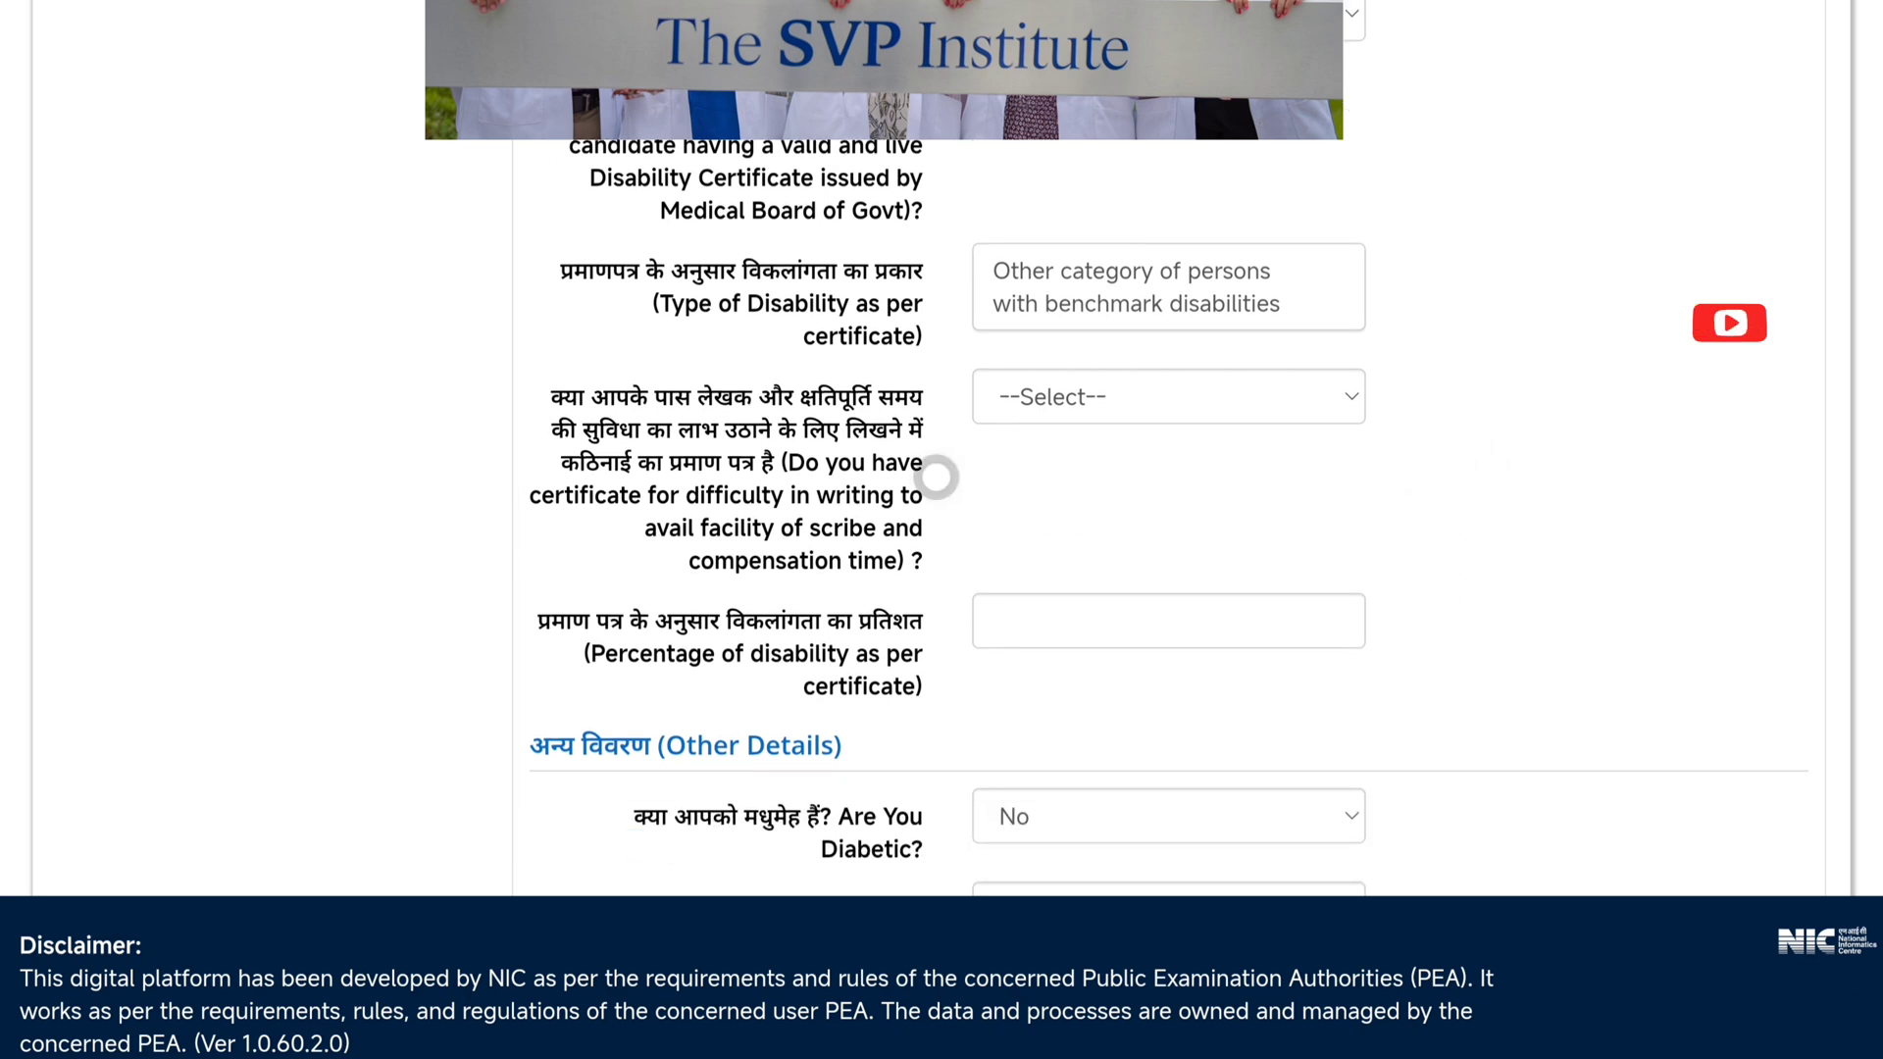
scroll(999, 490, up, 3)
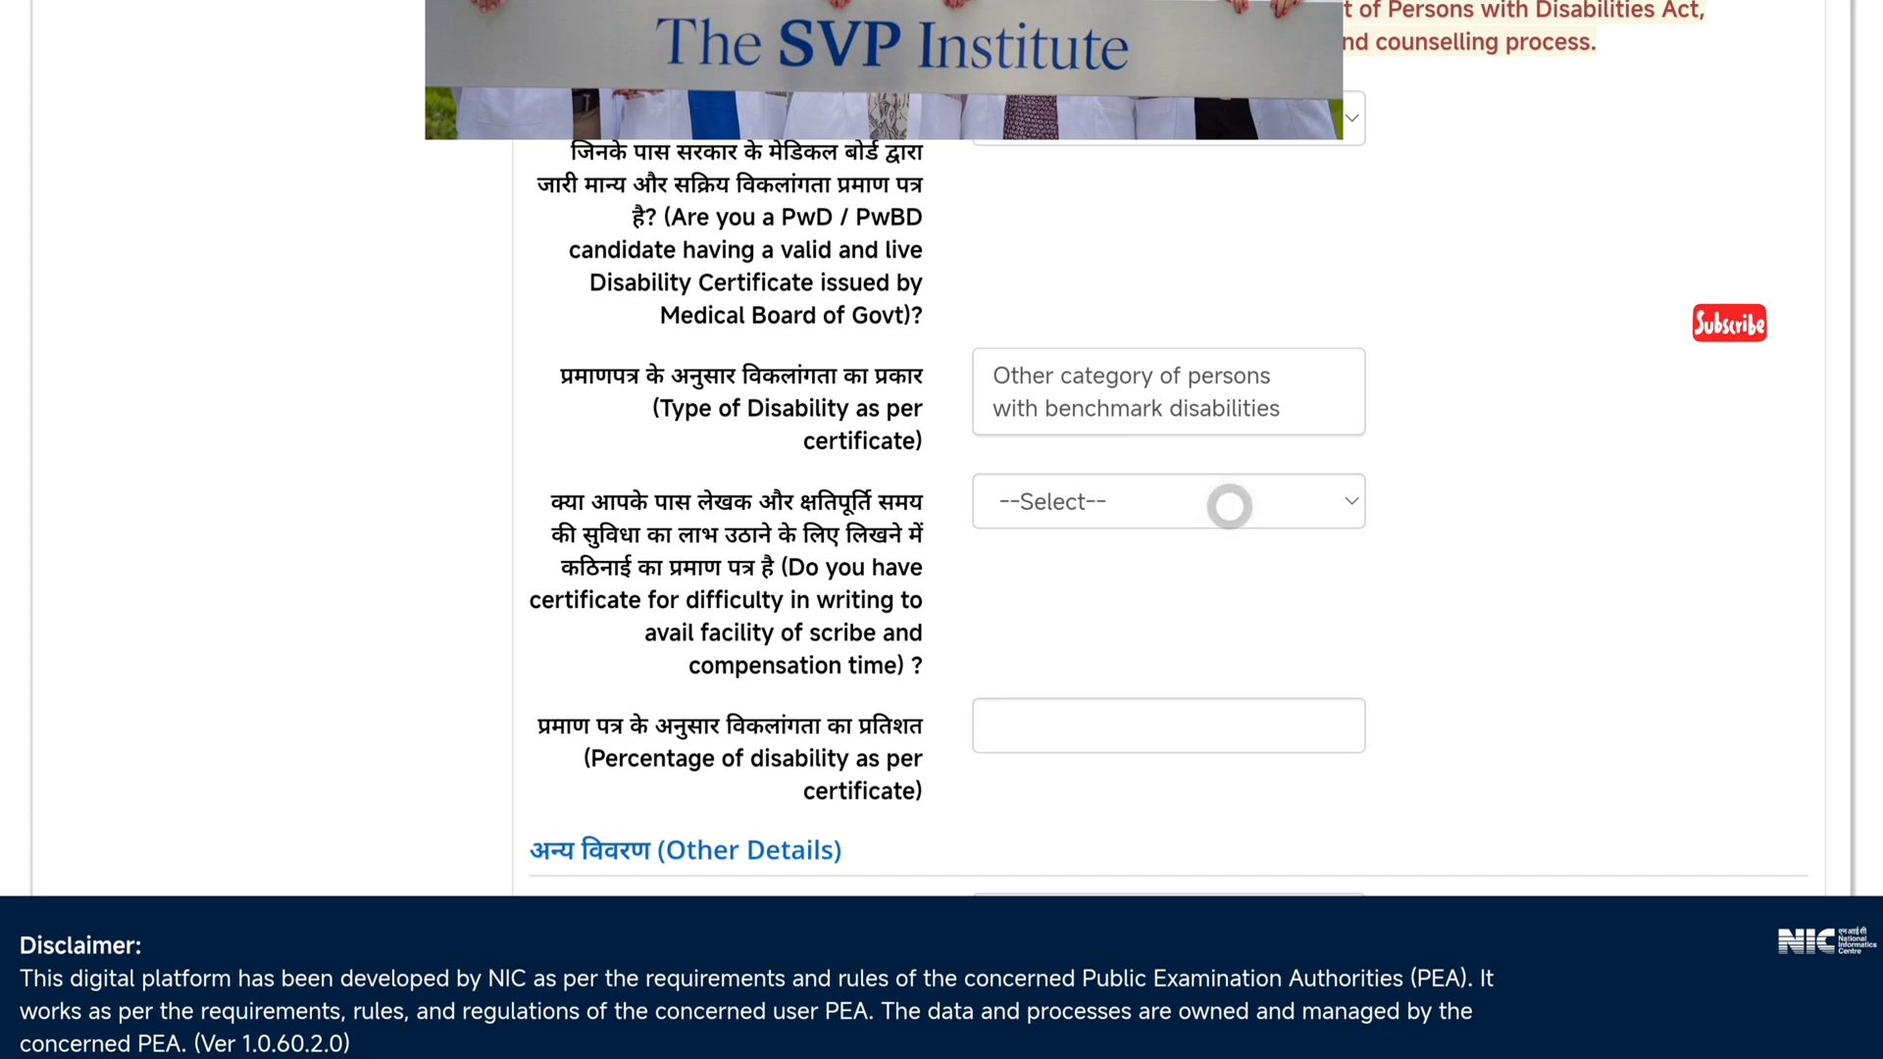
click(1232, 506)
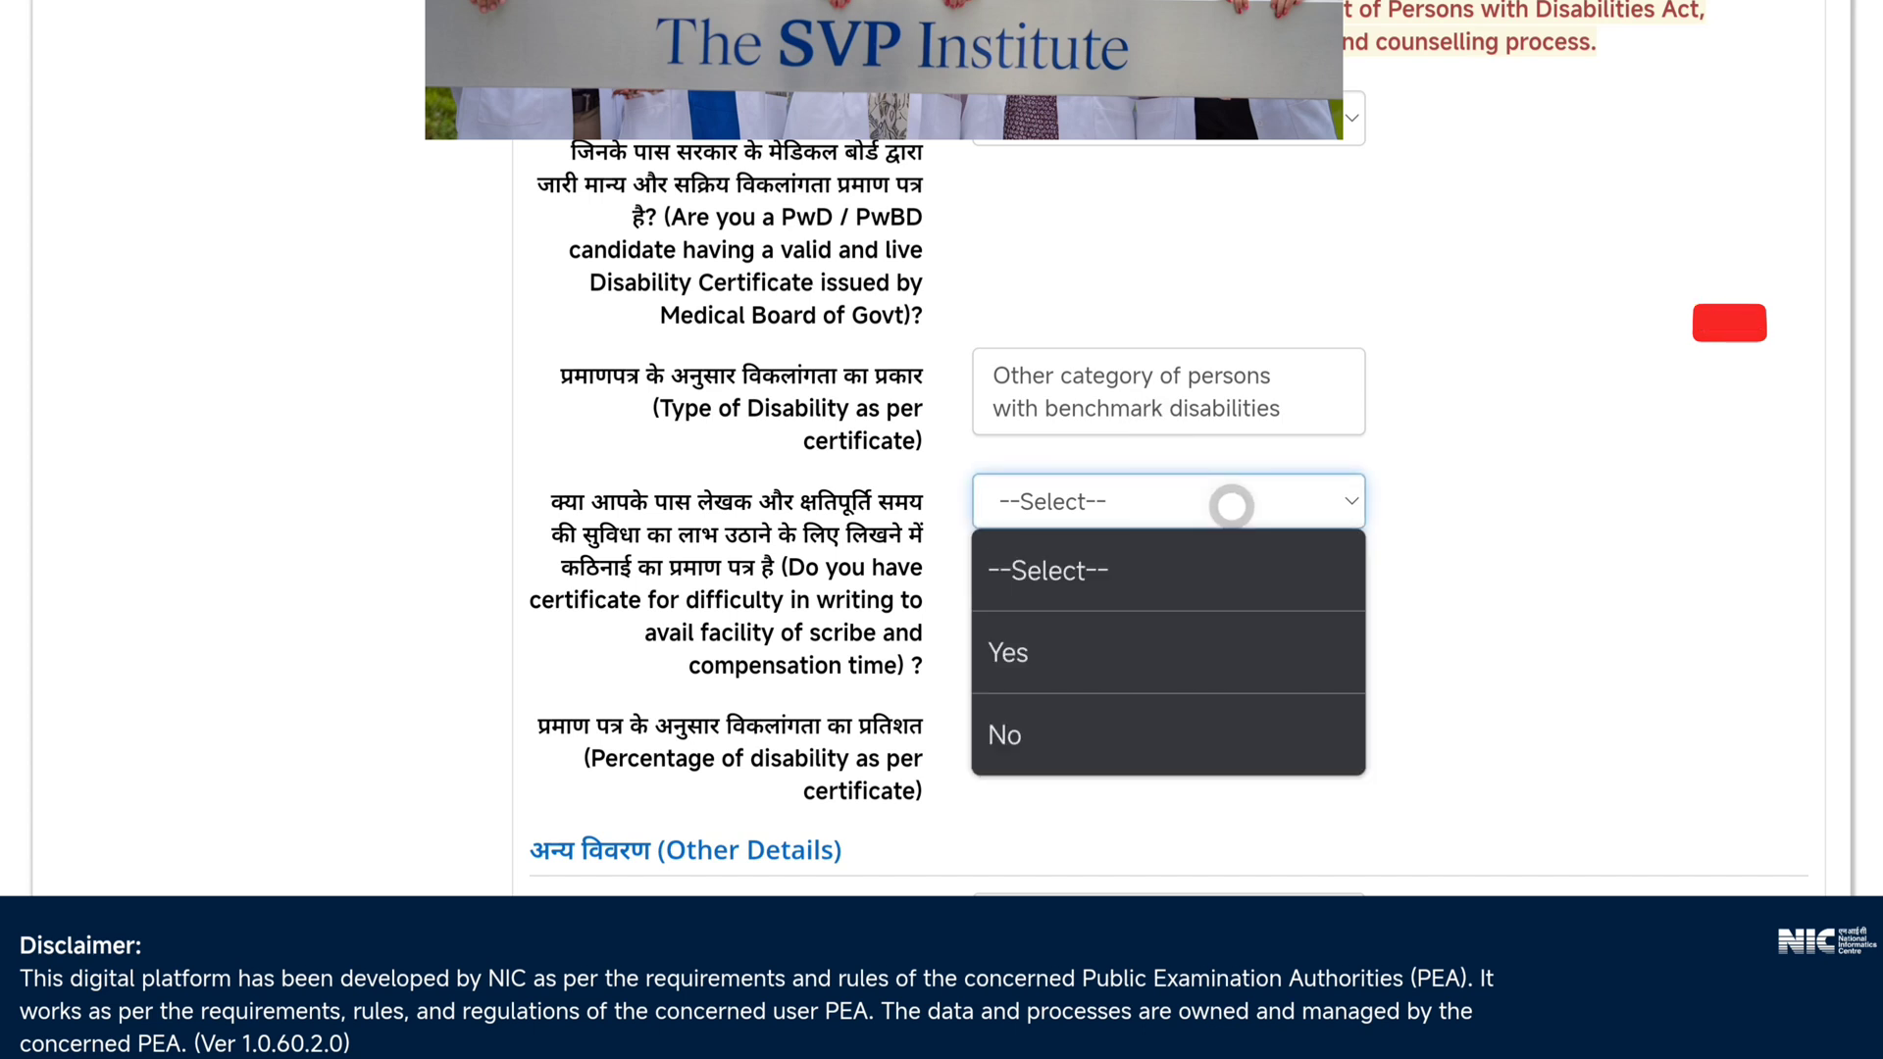
click(1271, 374)
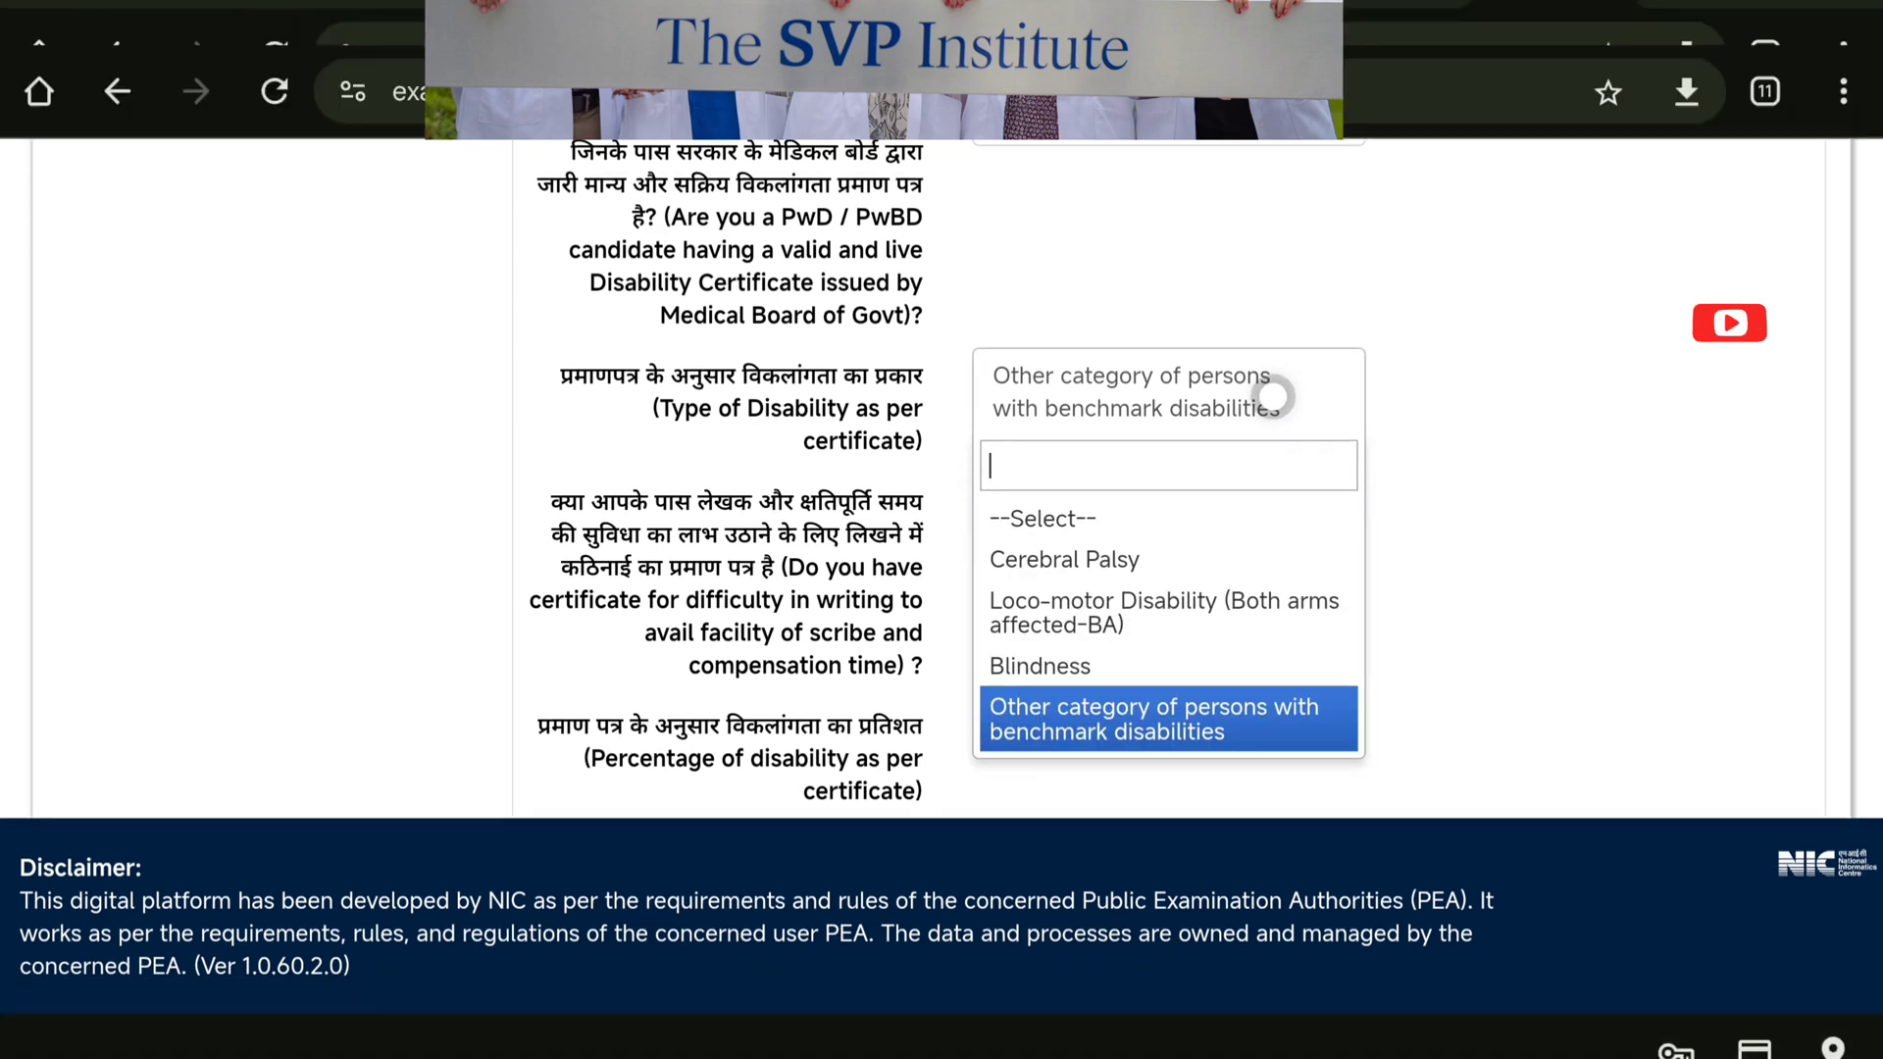
click(1125, 606)
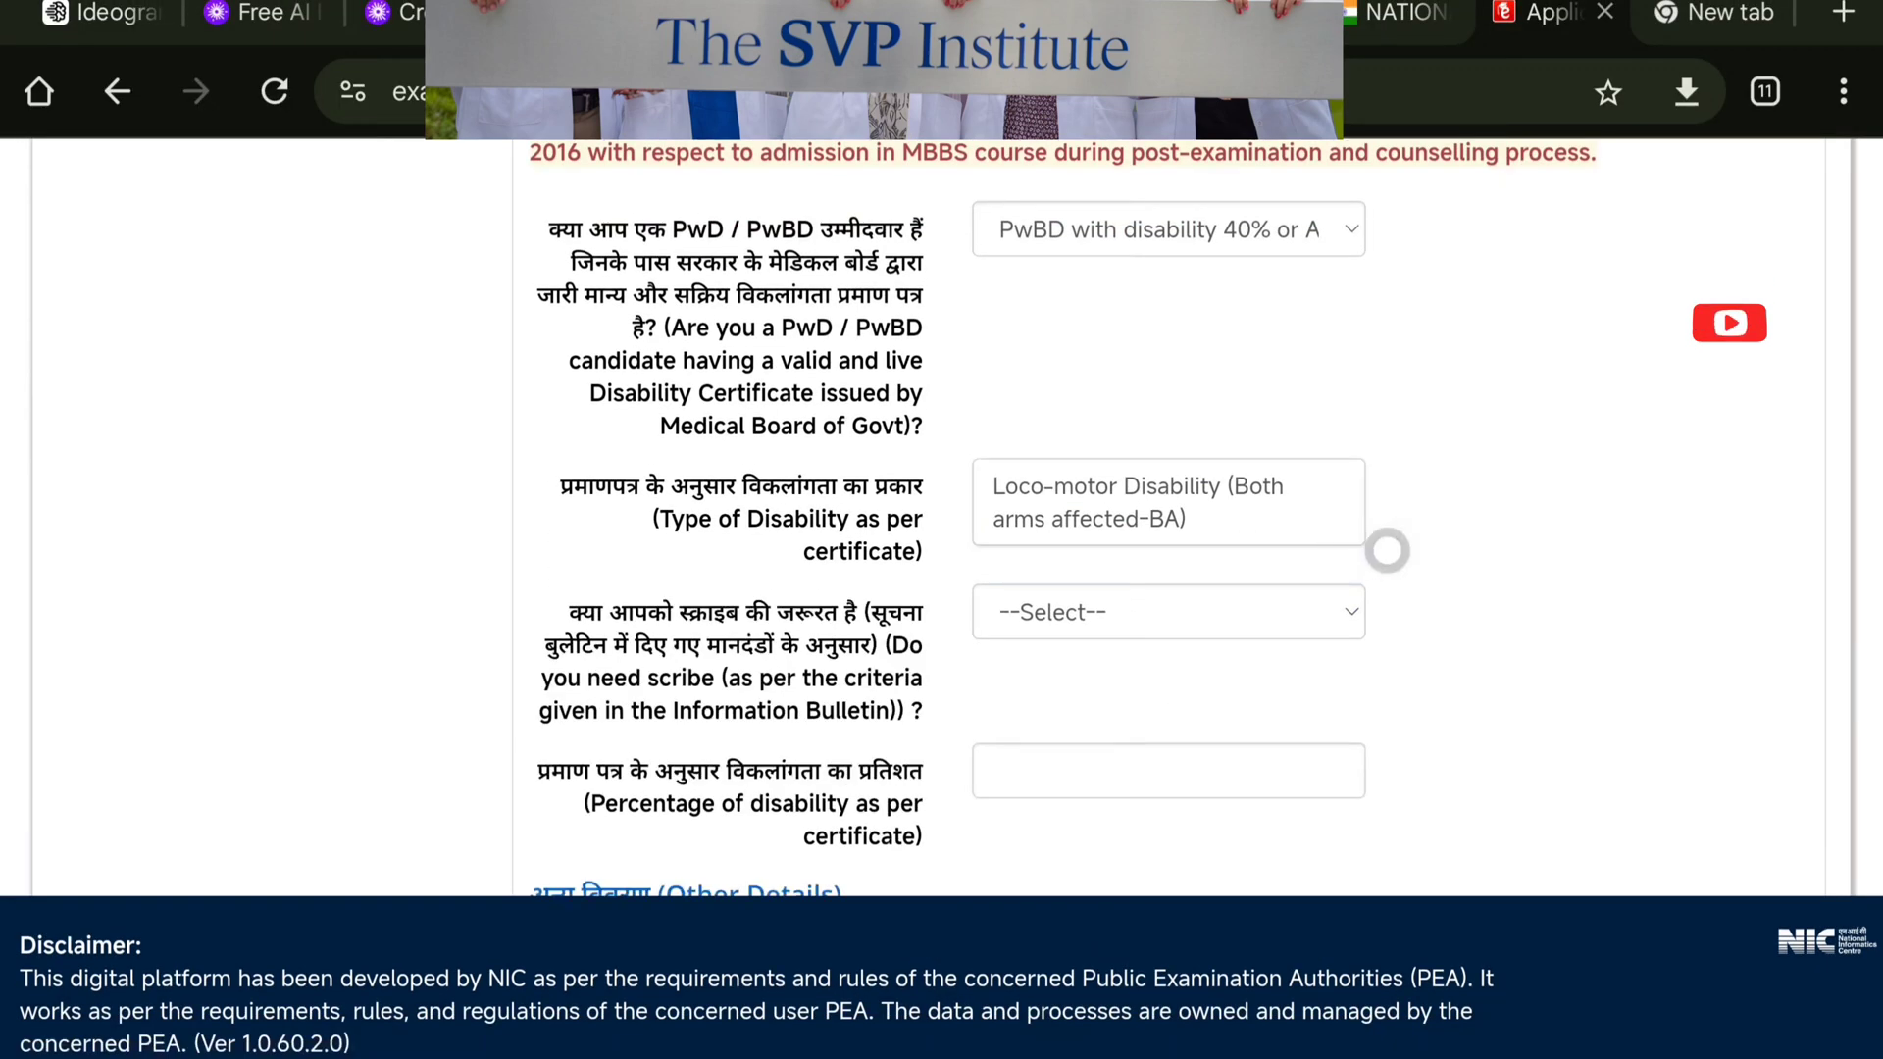
- Answer the scribe question with "No - I do not need a scribe" and switch it to "Yes - I would like NTA to provide the scribe"
scroll(1442, 539, down, 2)
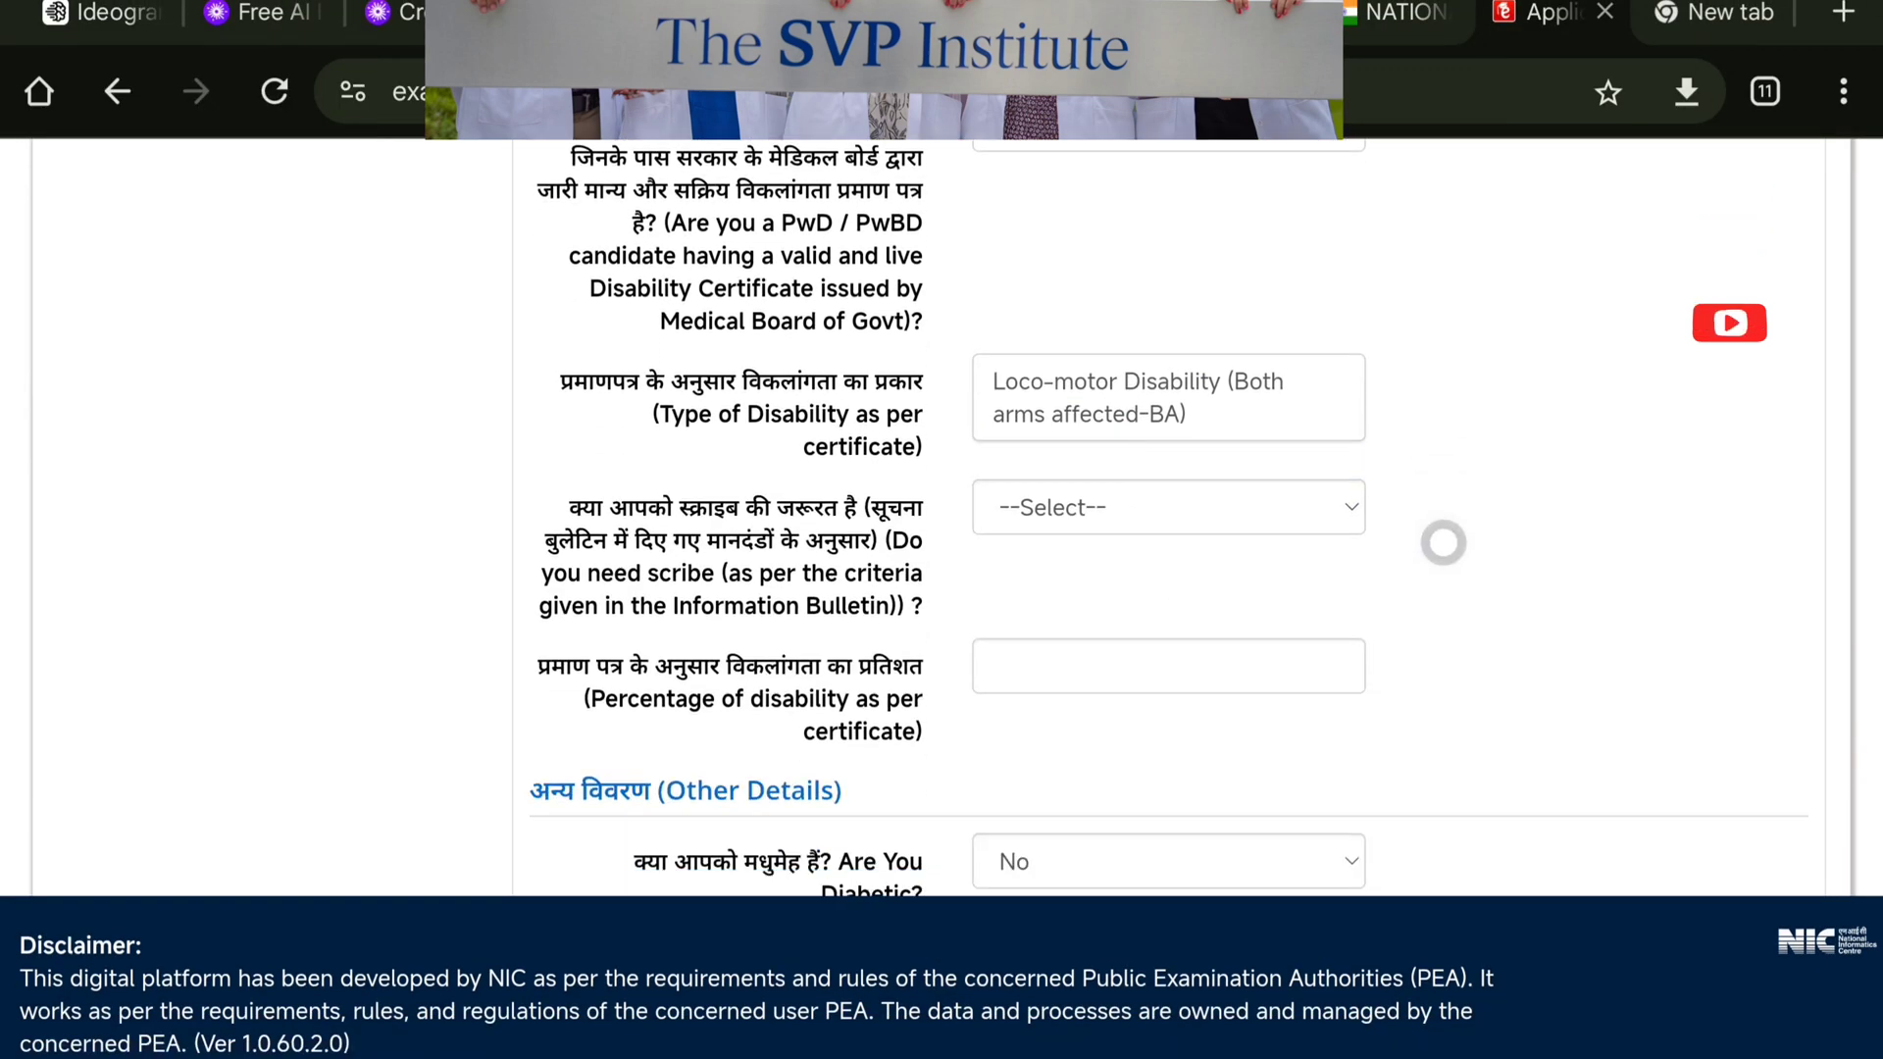
click(1160, 527)
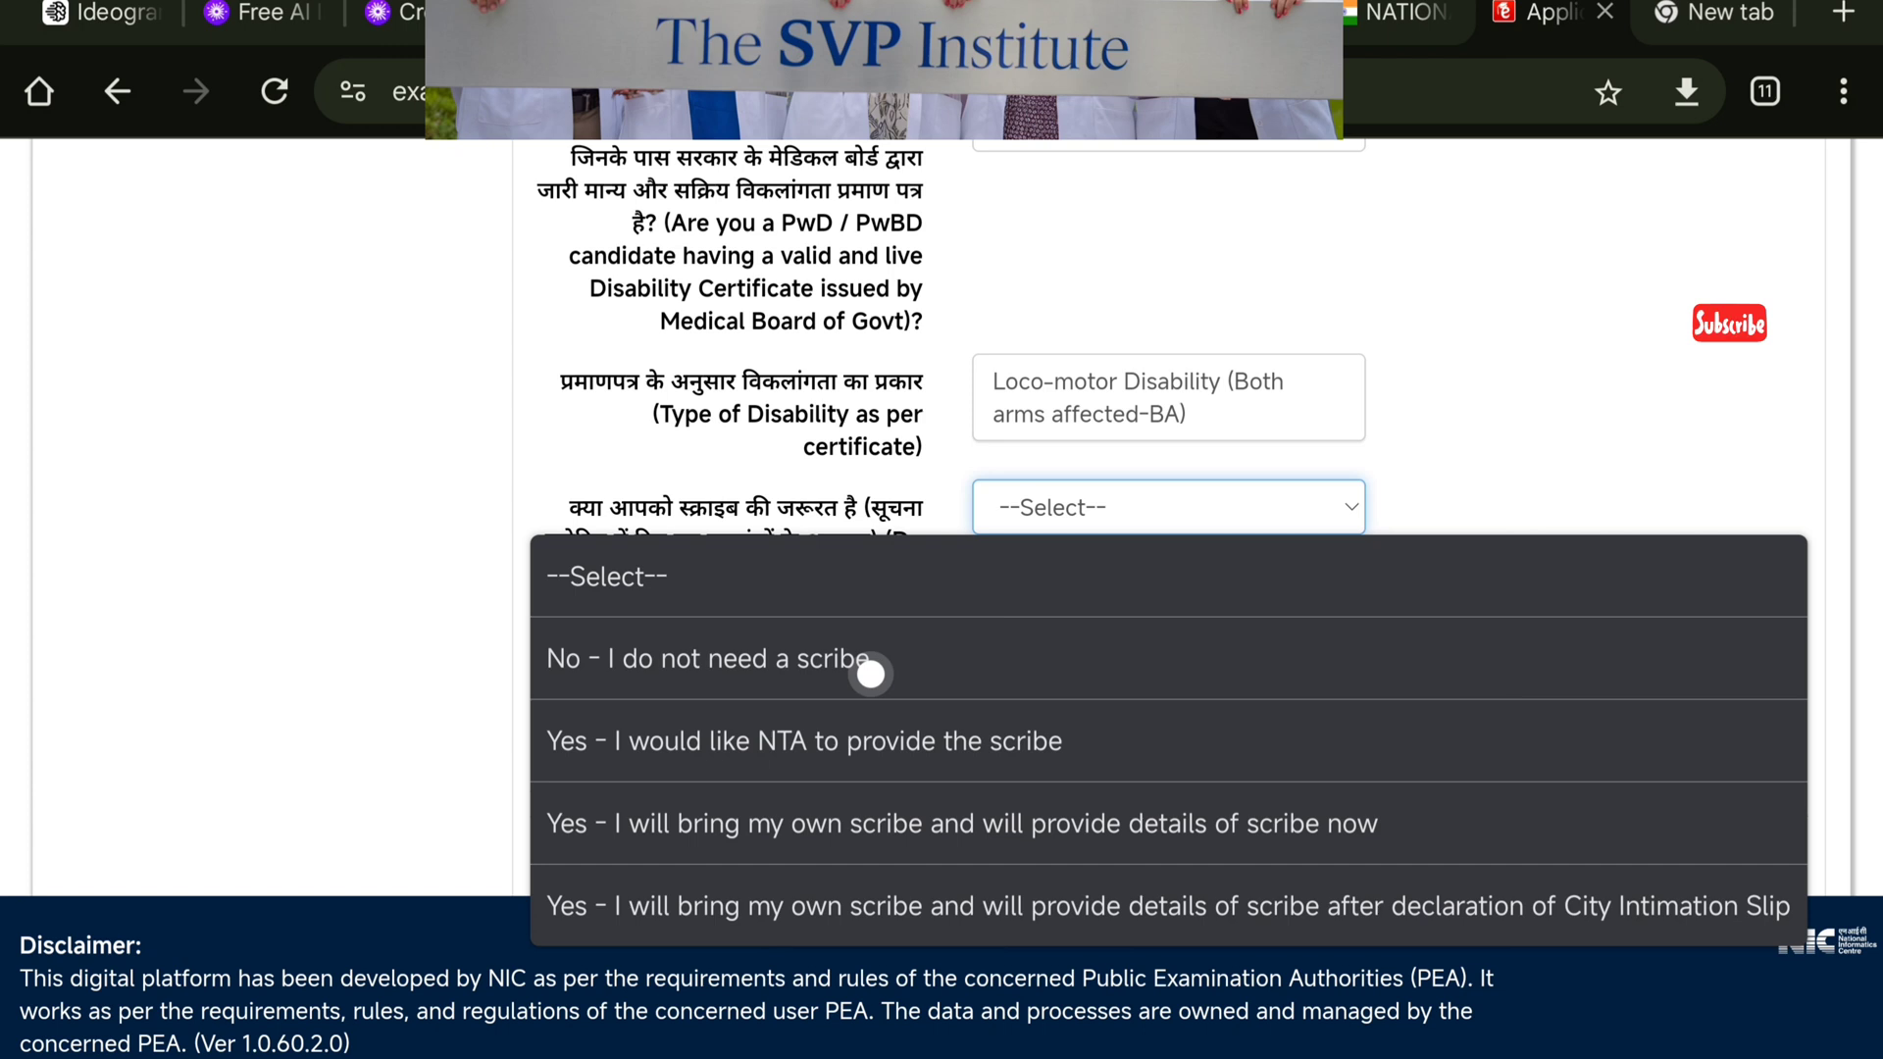
click(804, 667)
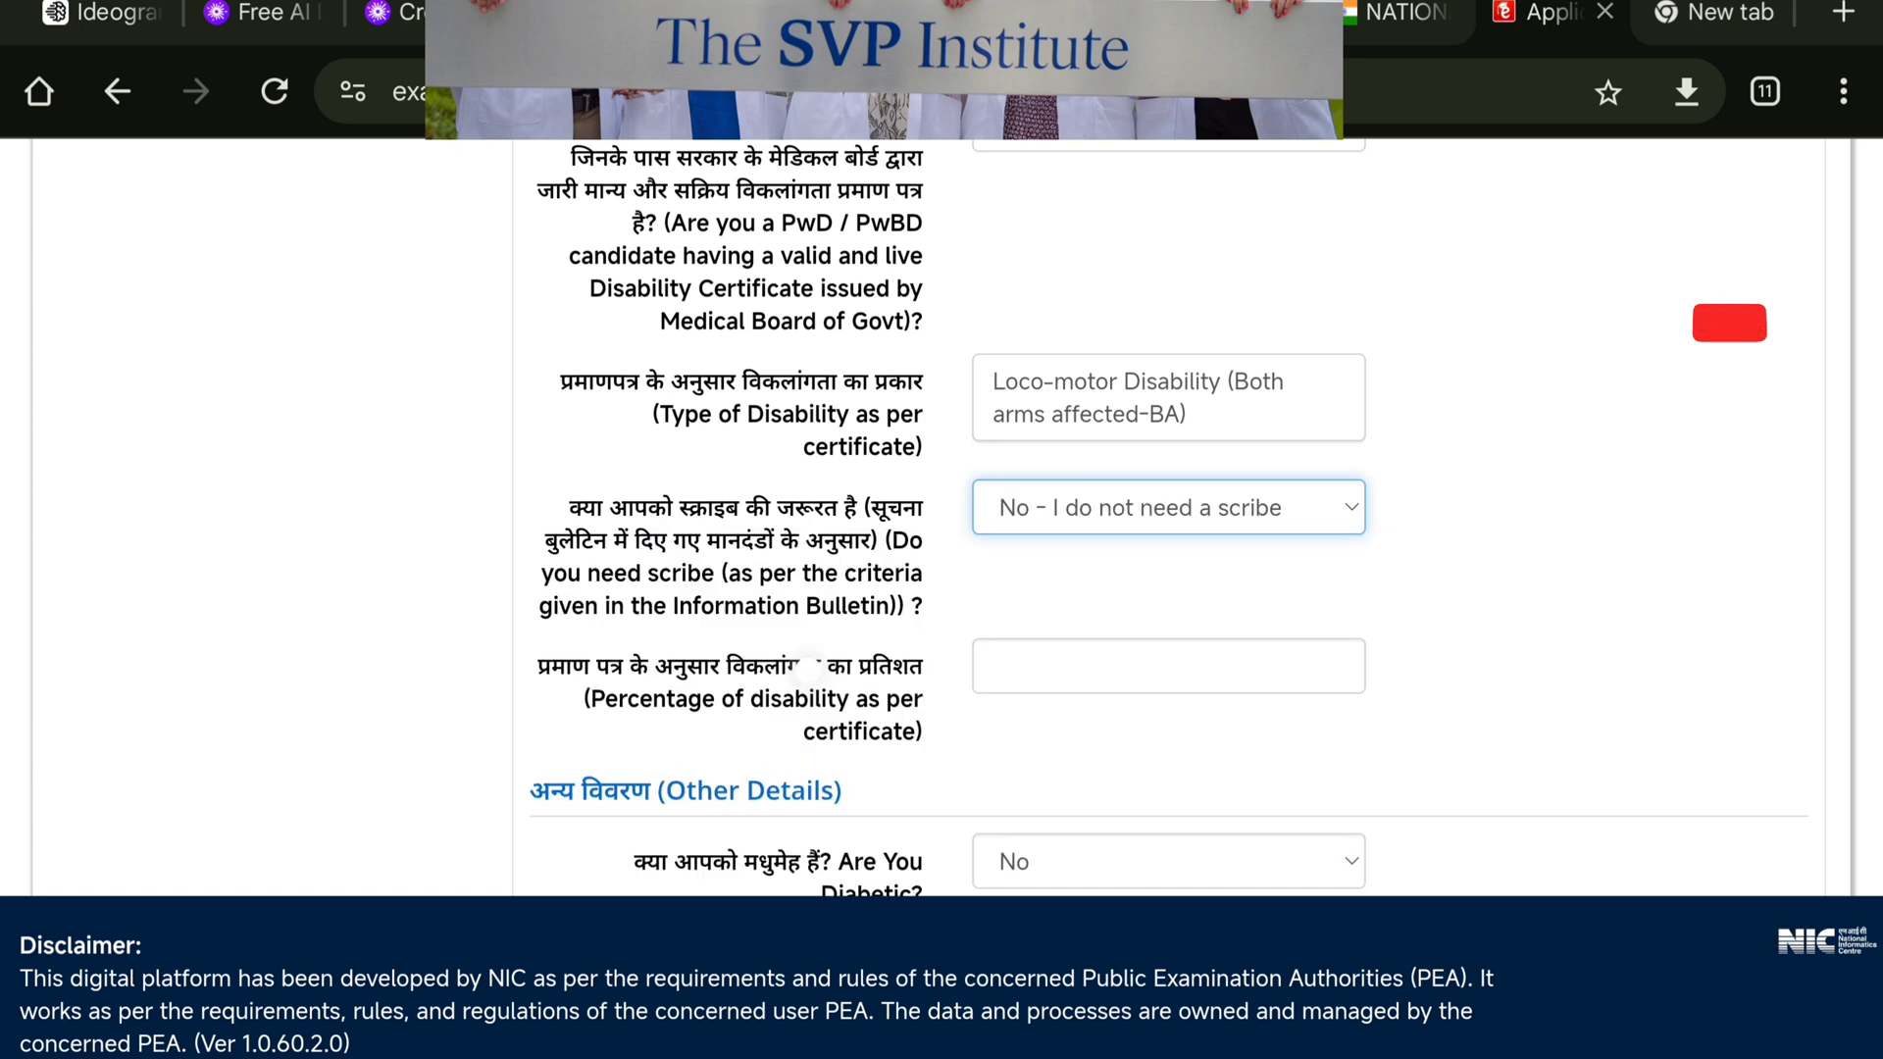
click(1173, 511)
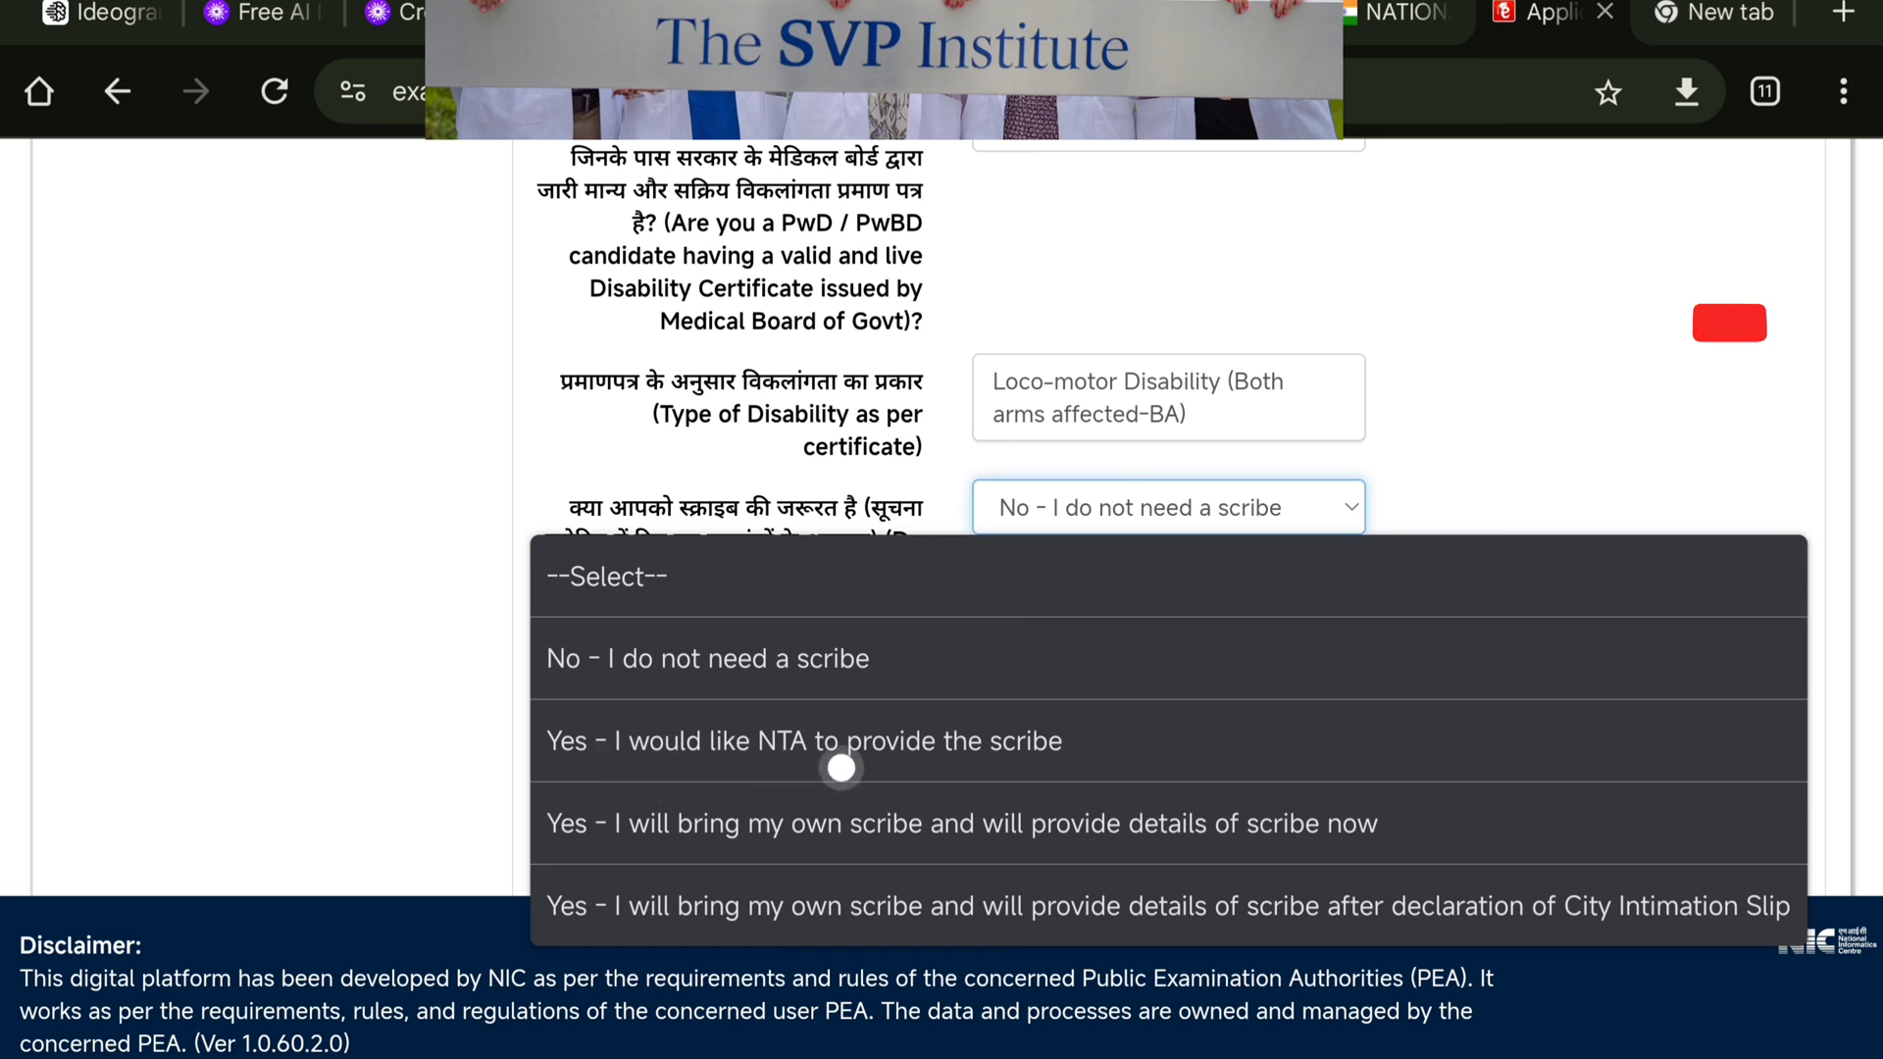
click(1027, 757)
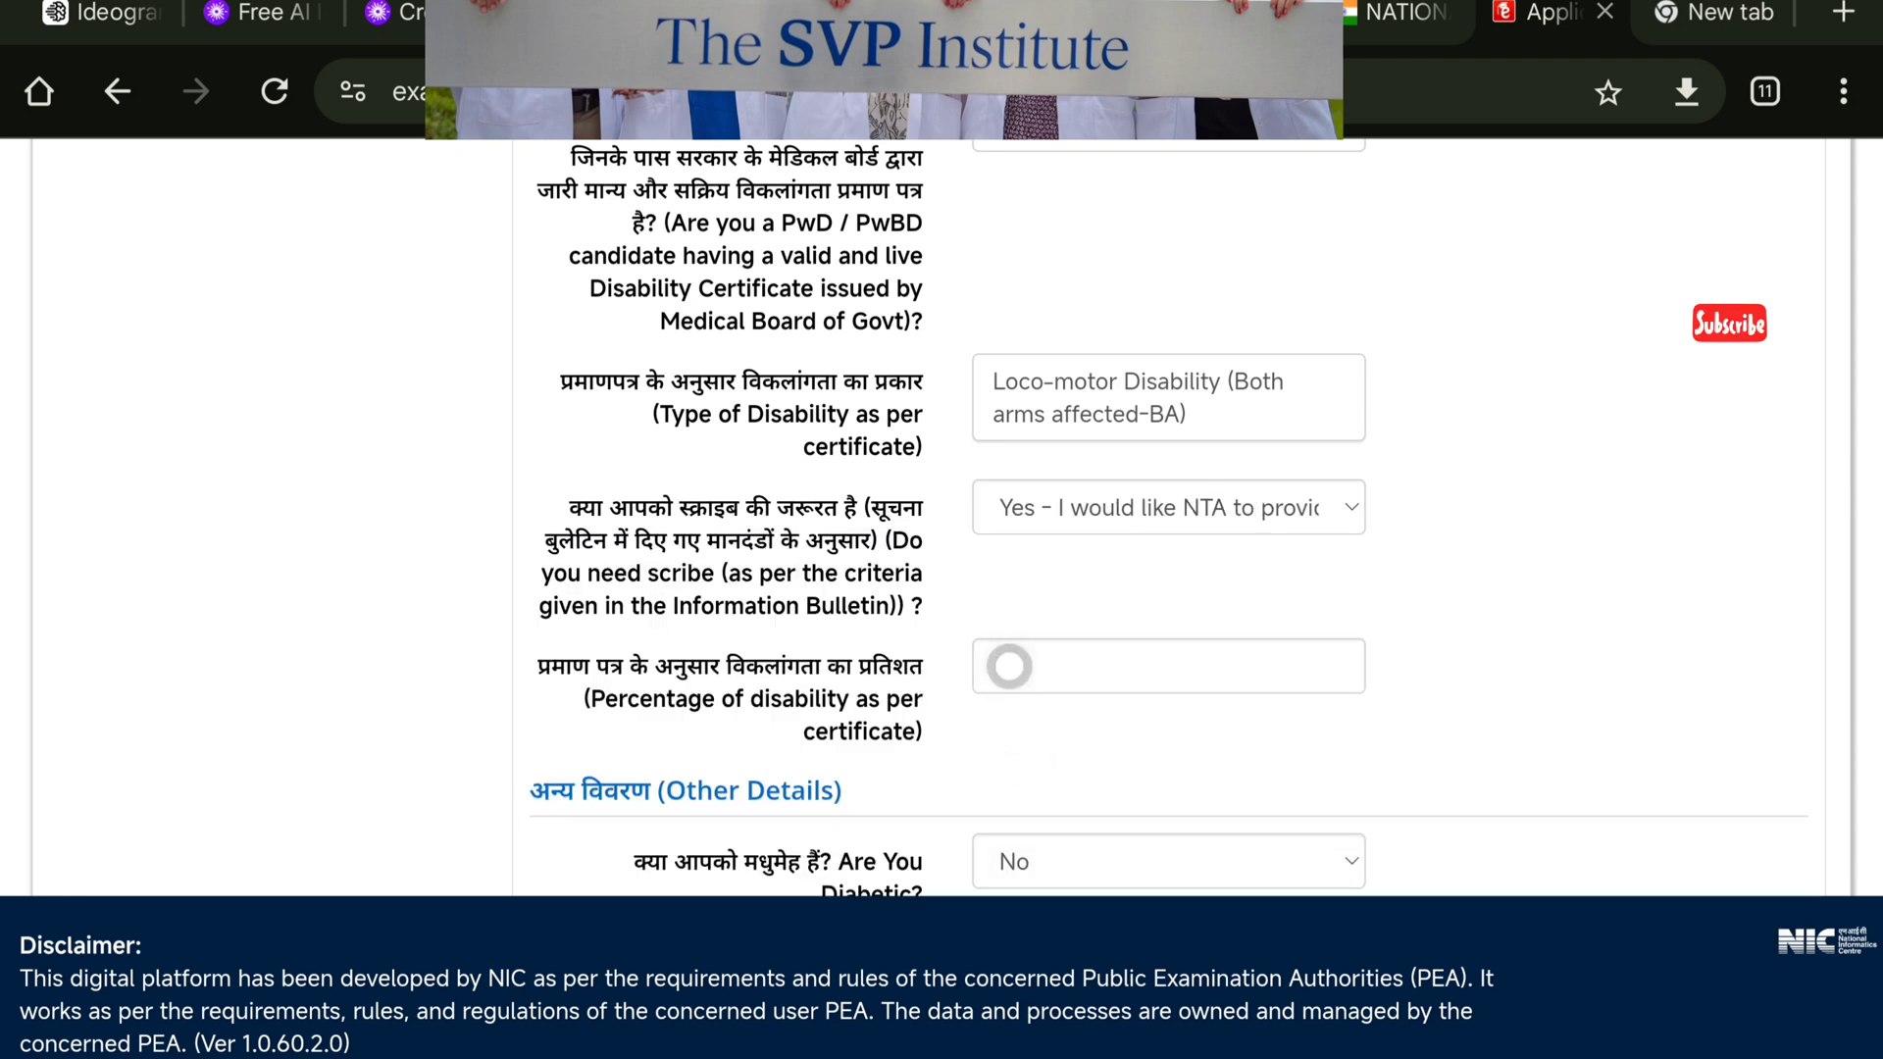
- Change the scribe answer to "Yes - I will bring my own scribe and will provide details of scribe now"
scroll(1018, 671, down, 1)
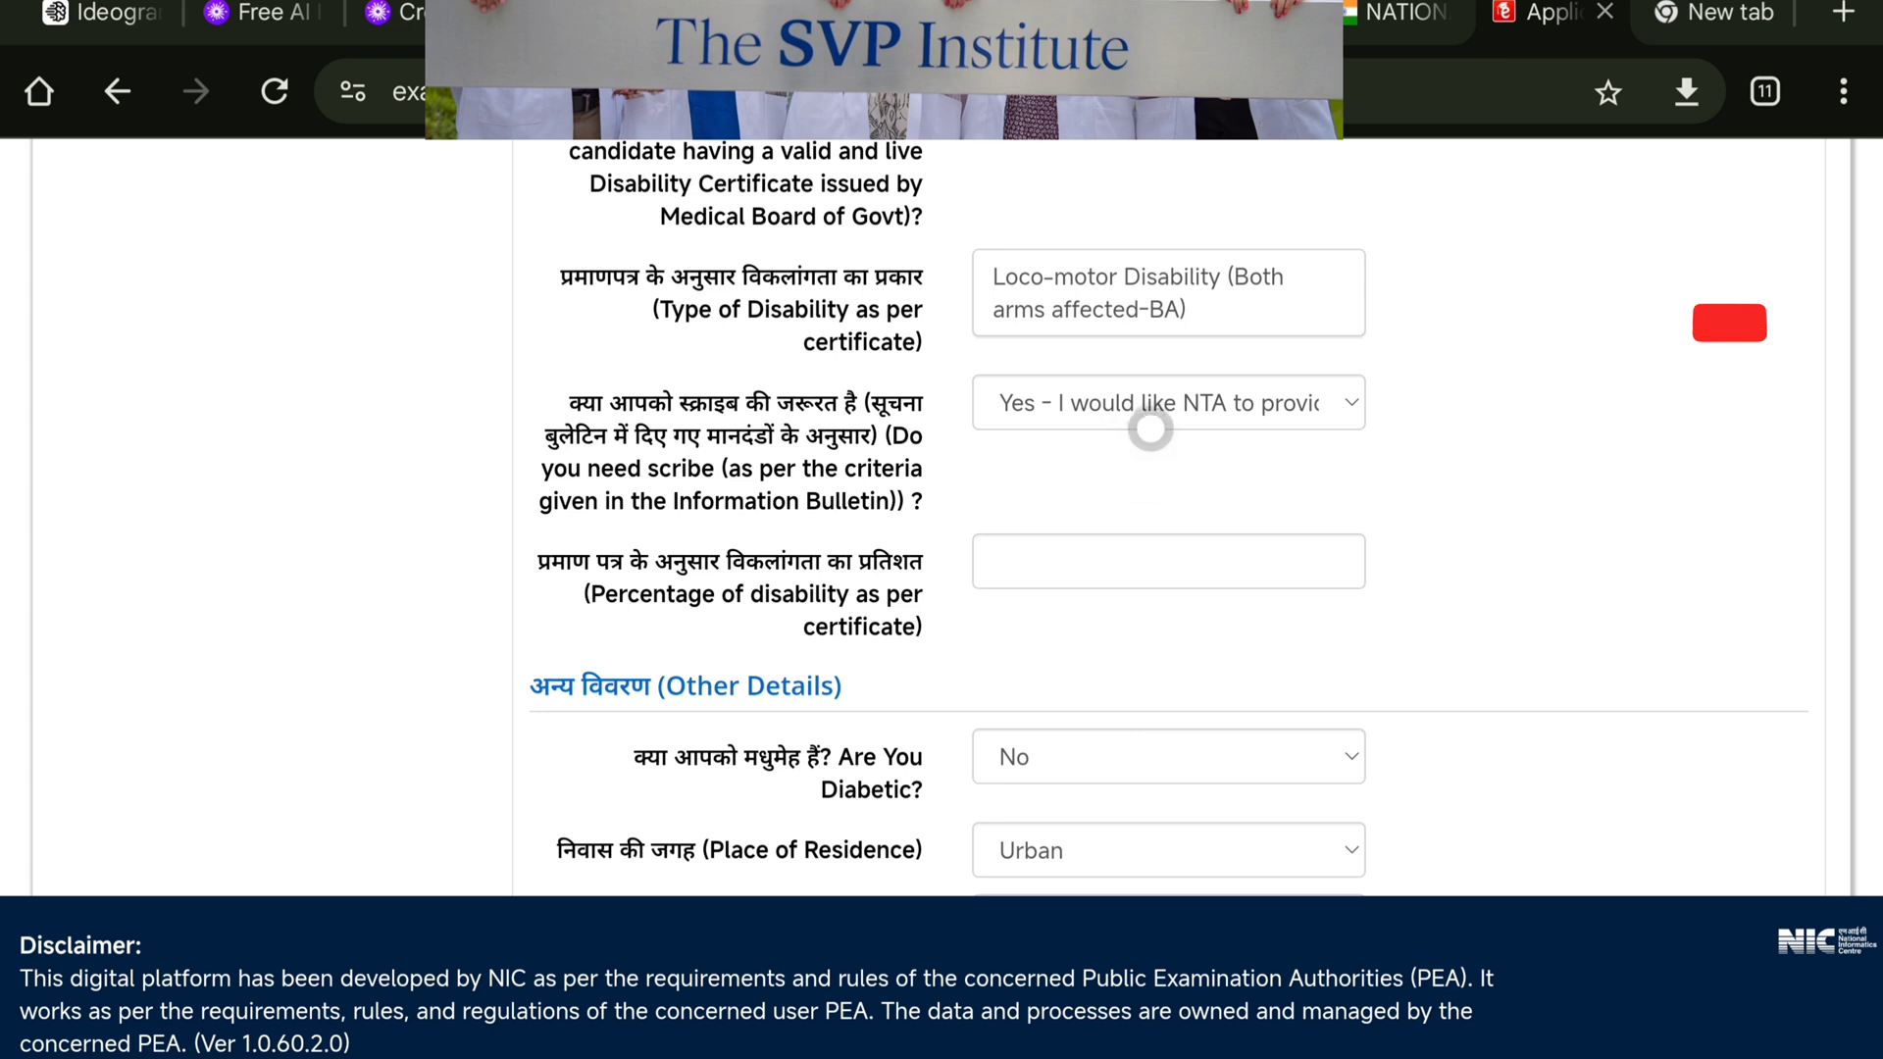
click(1155, 416)
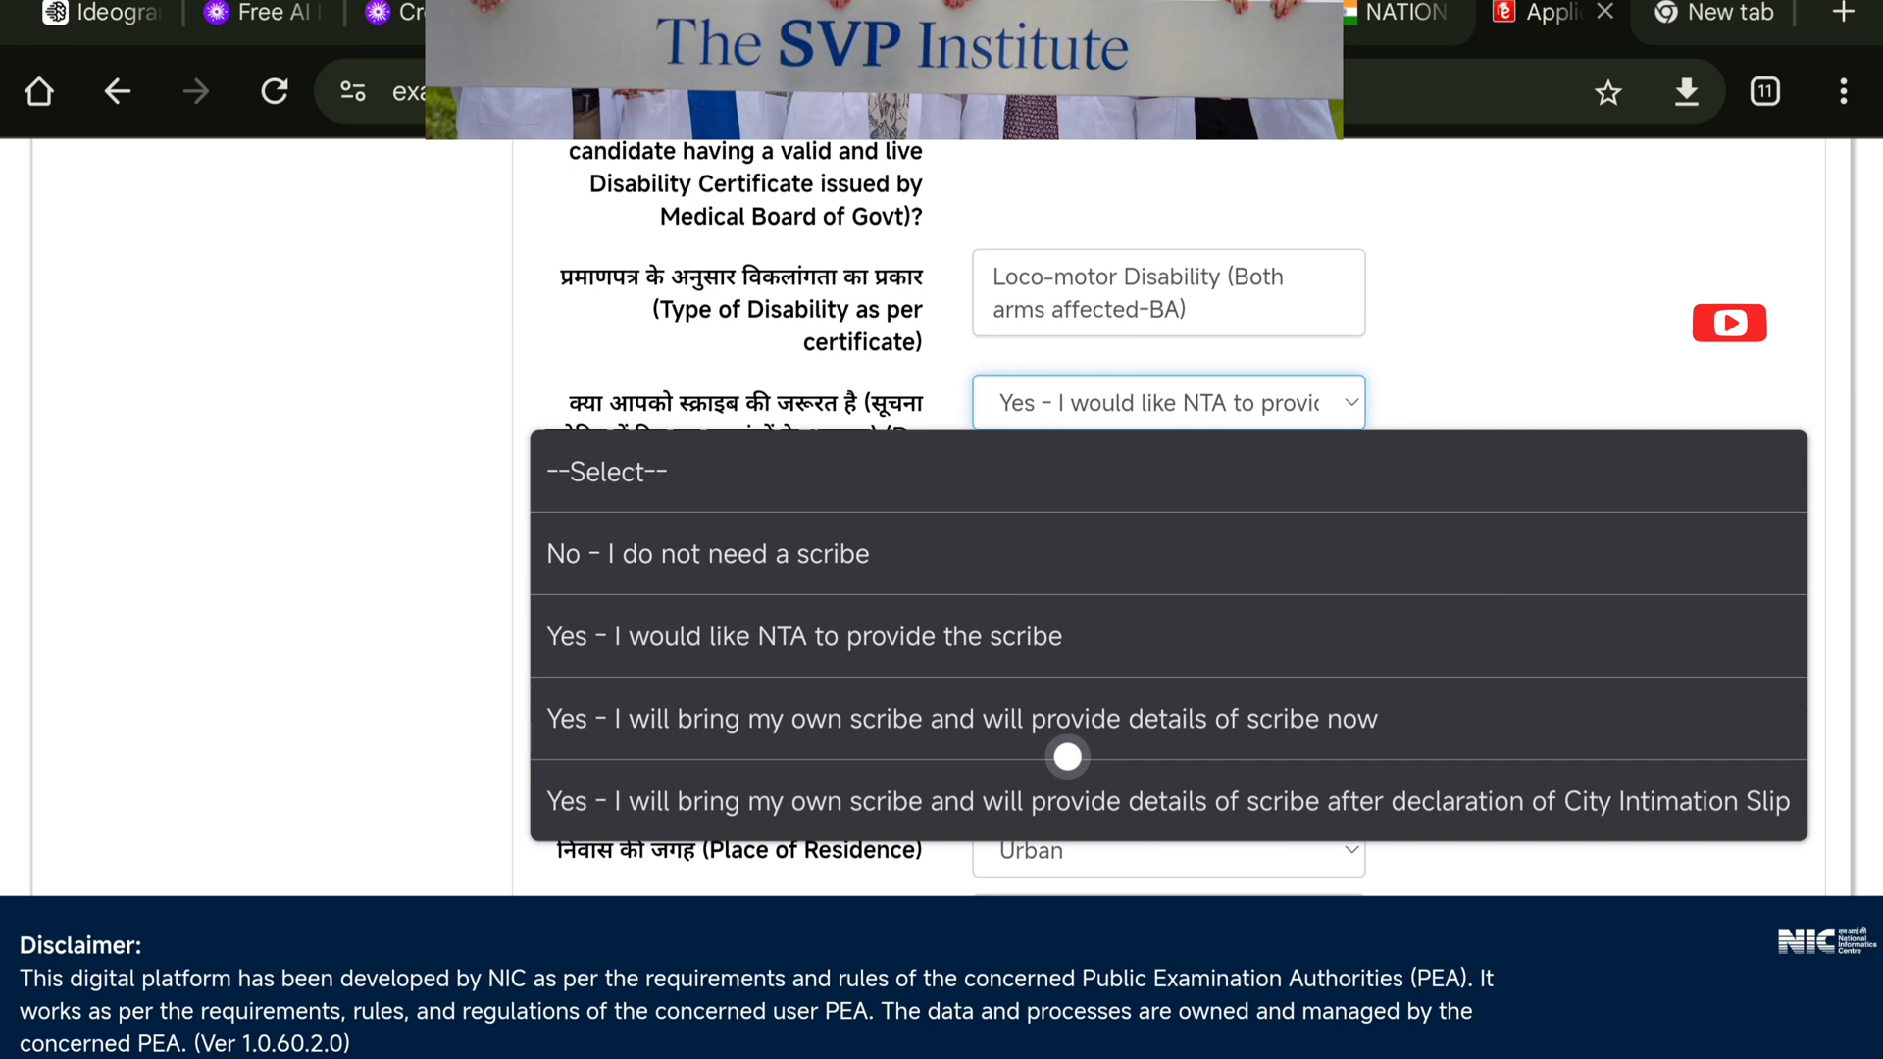
click(948, 717)
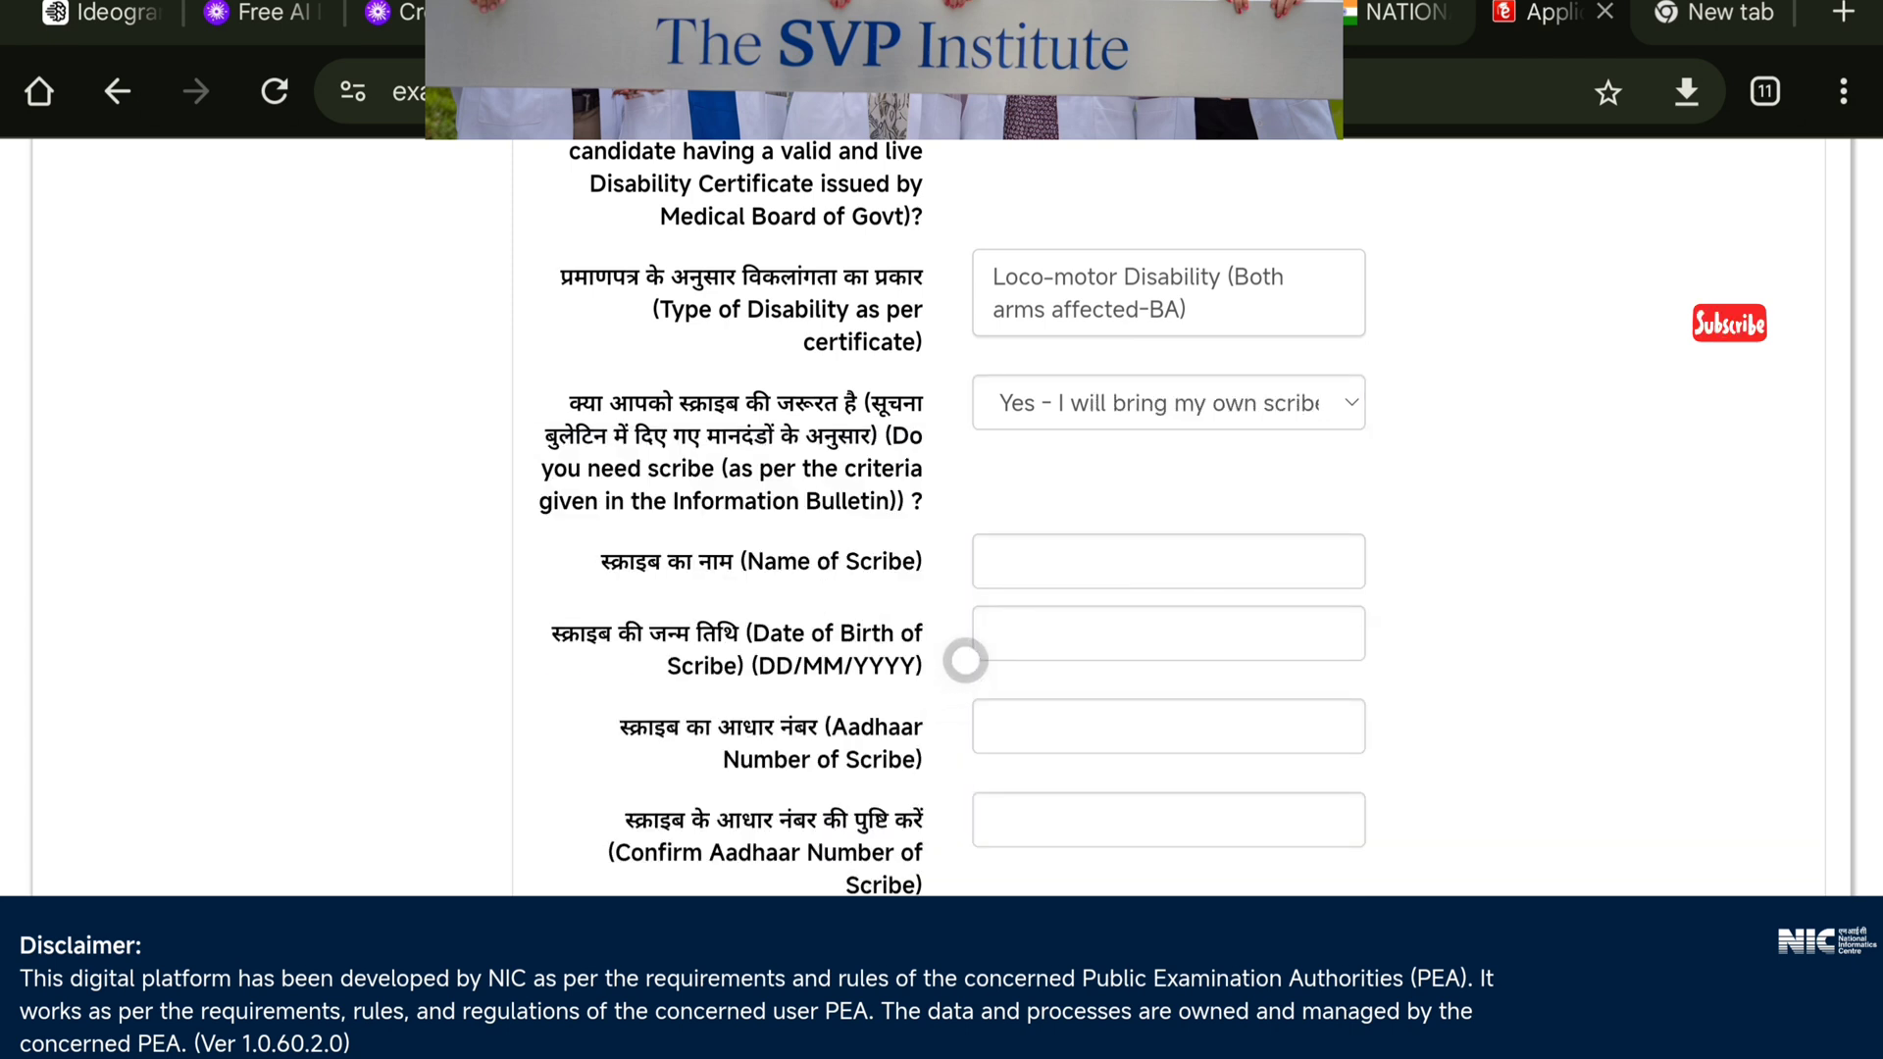
- Review the scribe detail fields for name, date of birth, Aadhaar number and its confirmation, and qualification
scroll(1581, 565, down, 1)
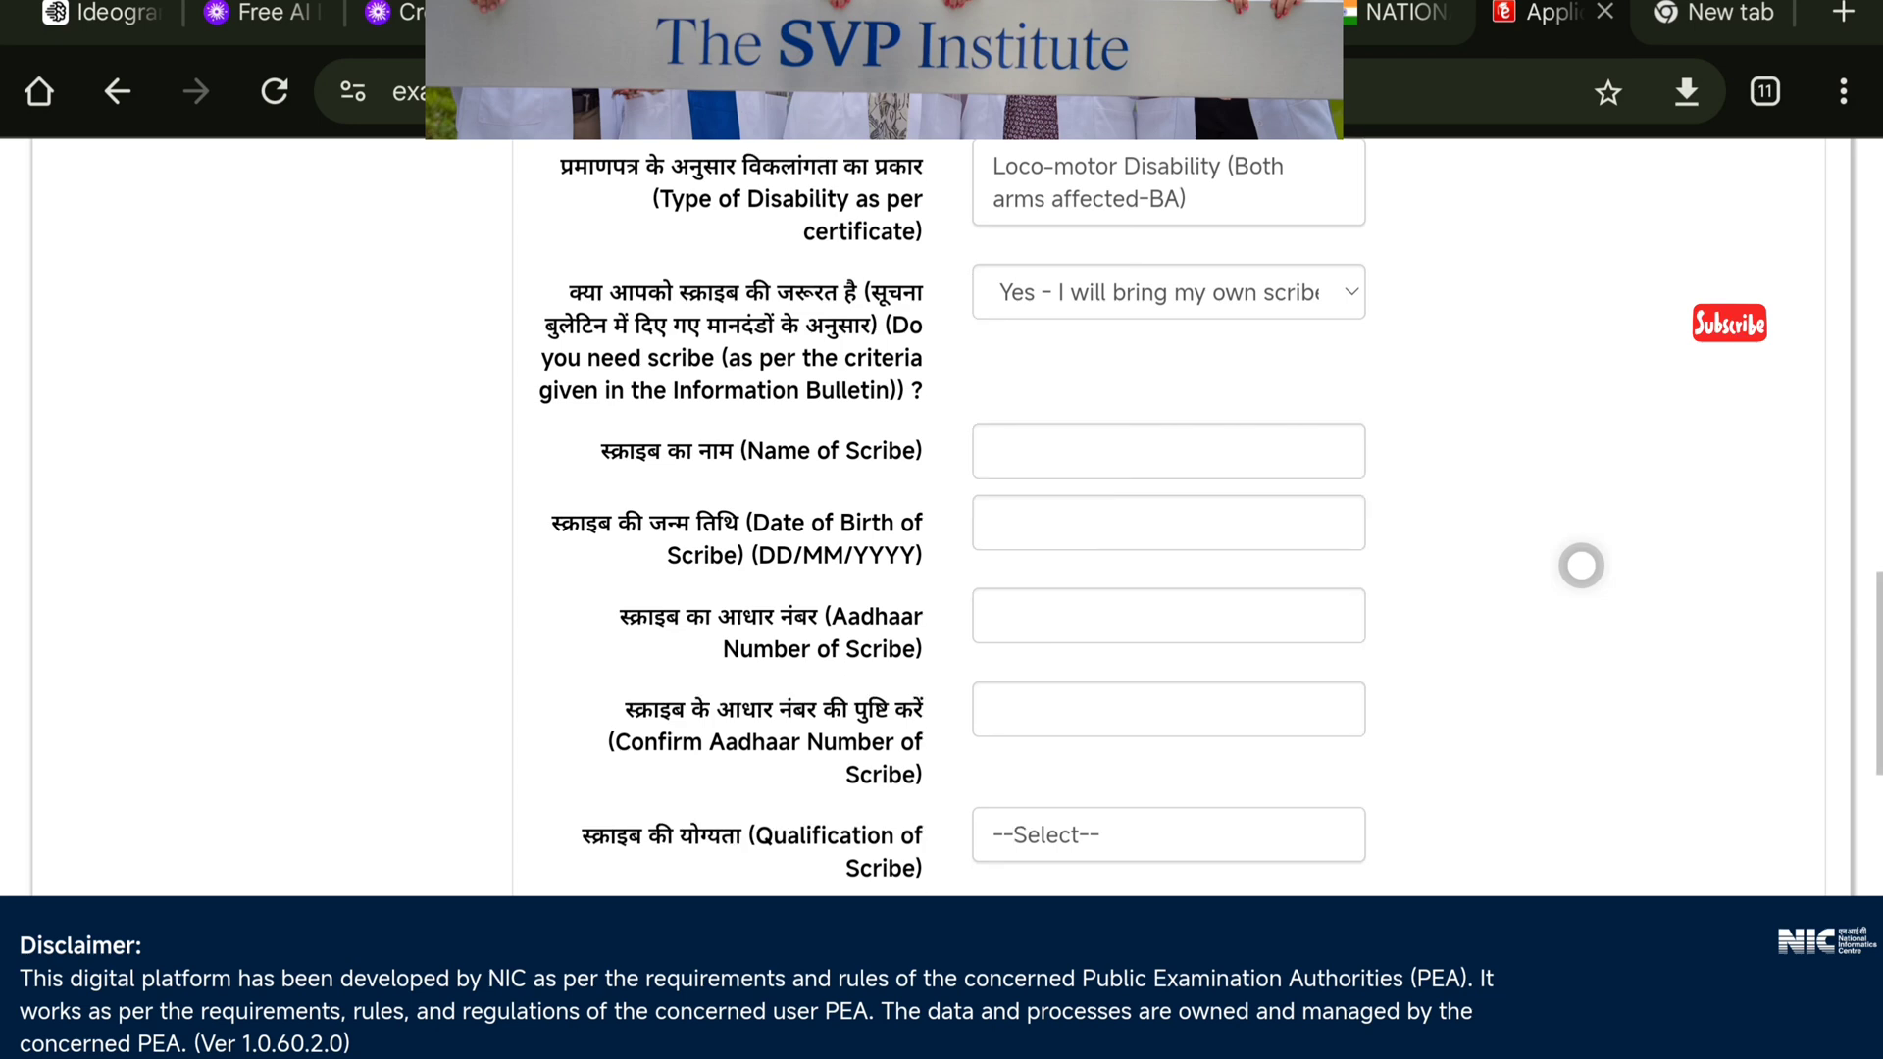
scroll(1580, 565, down, 5)
scroll(1581, 565, up, 6)
scroll(1579, 566, down, 5)
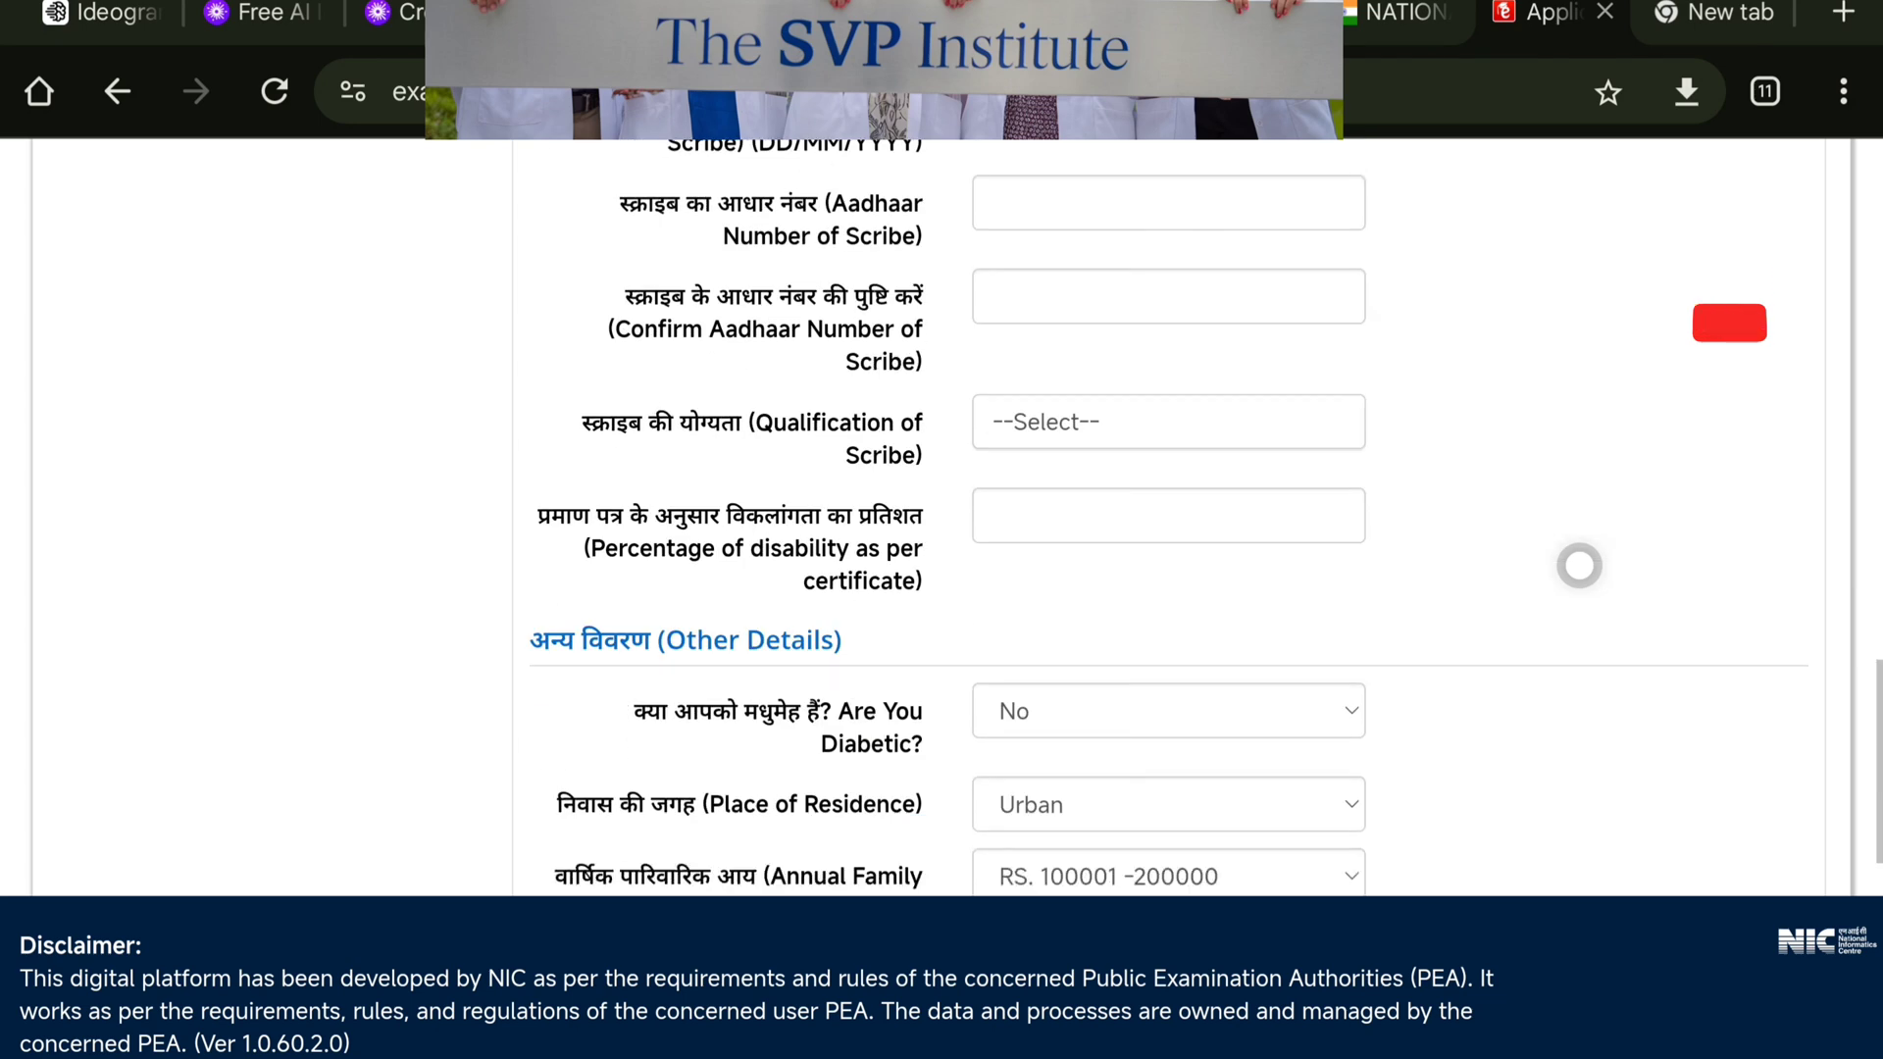
scroll(1579, 566, up, 1)
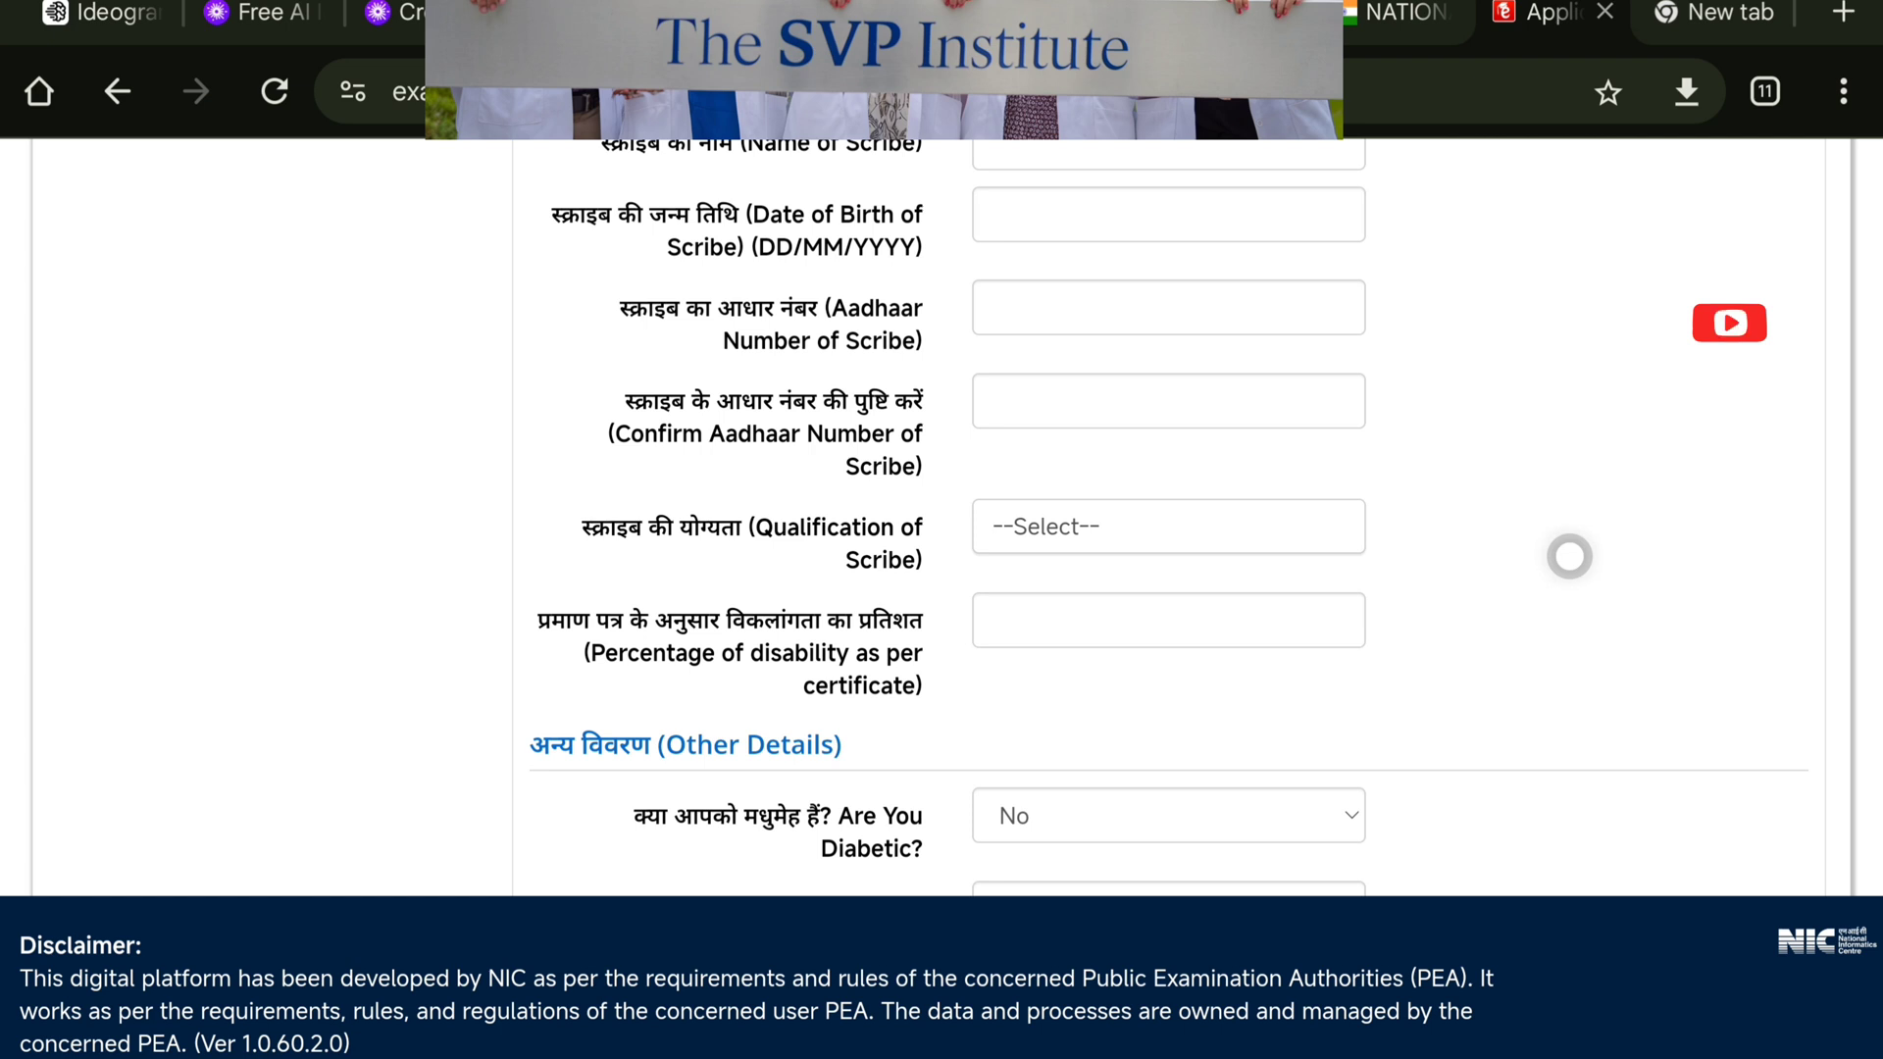
scroll(1569, 556, up, 2)
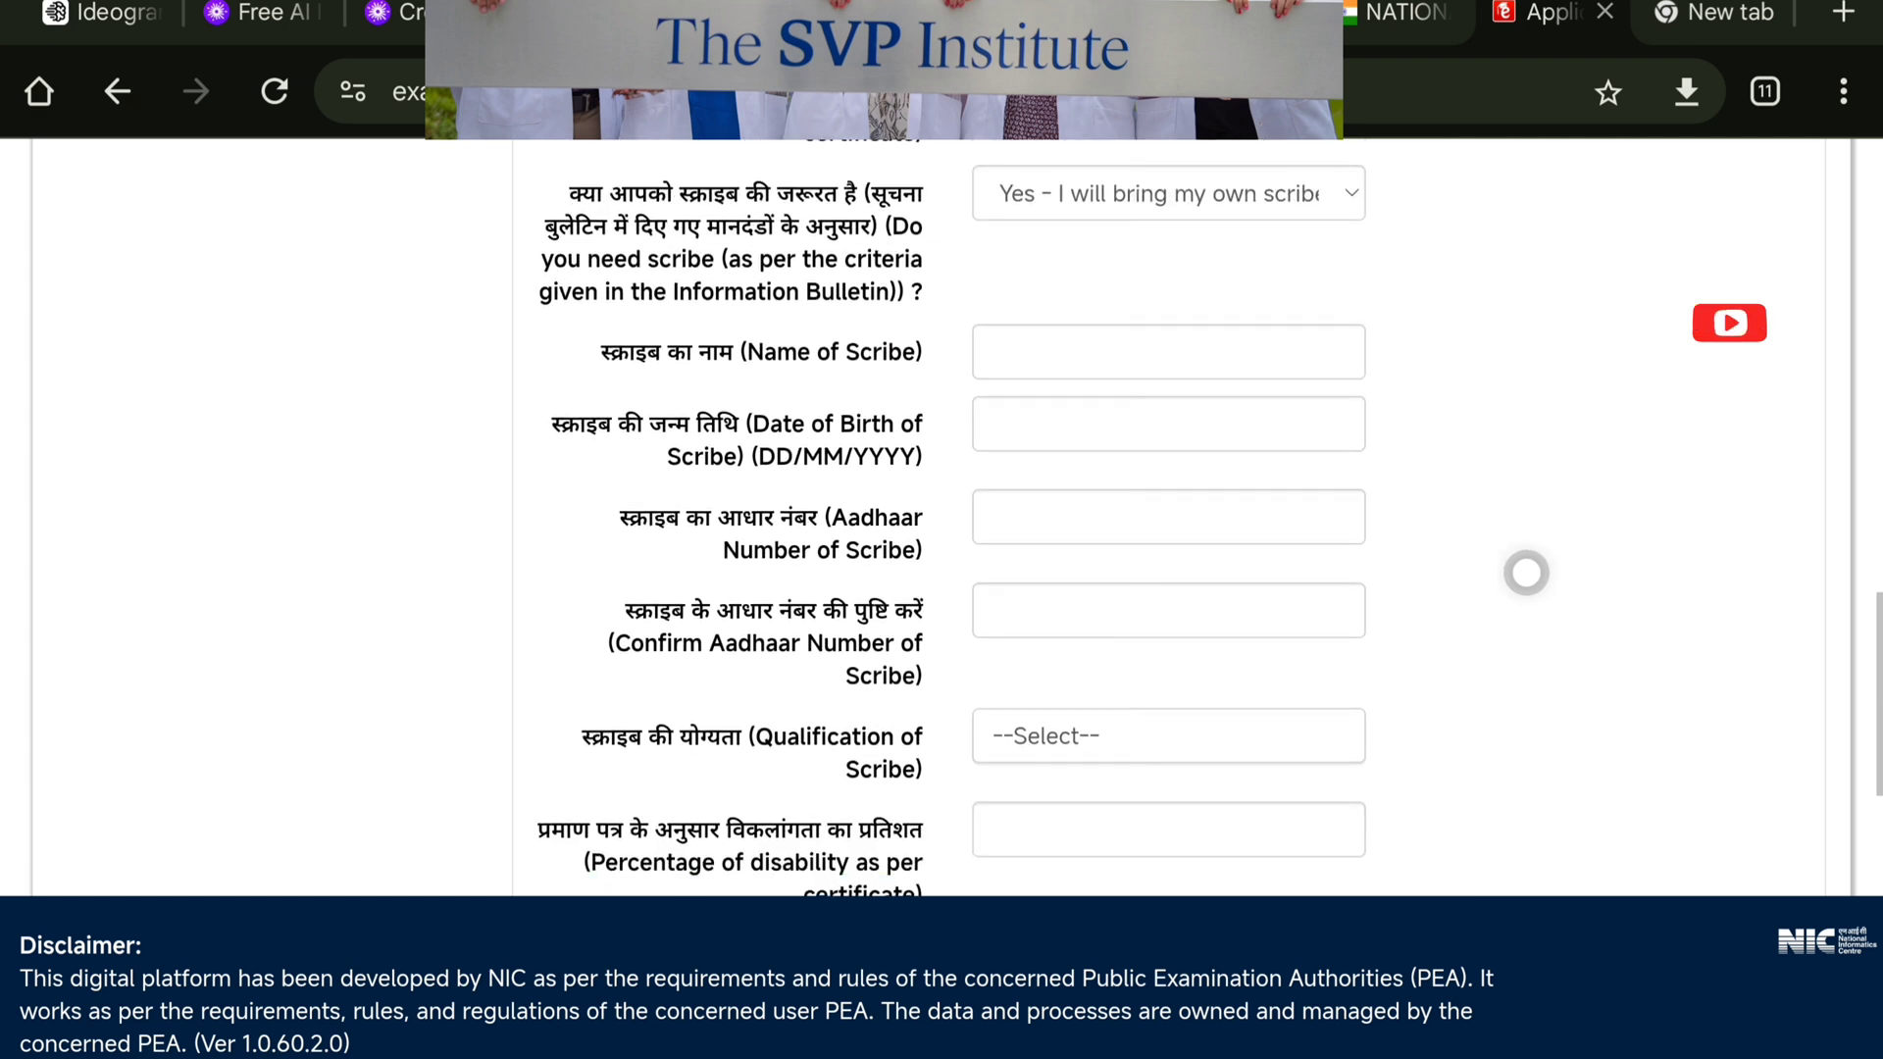
scroll(1526, 573, down, 1)
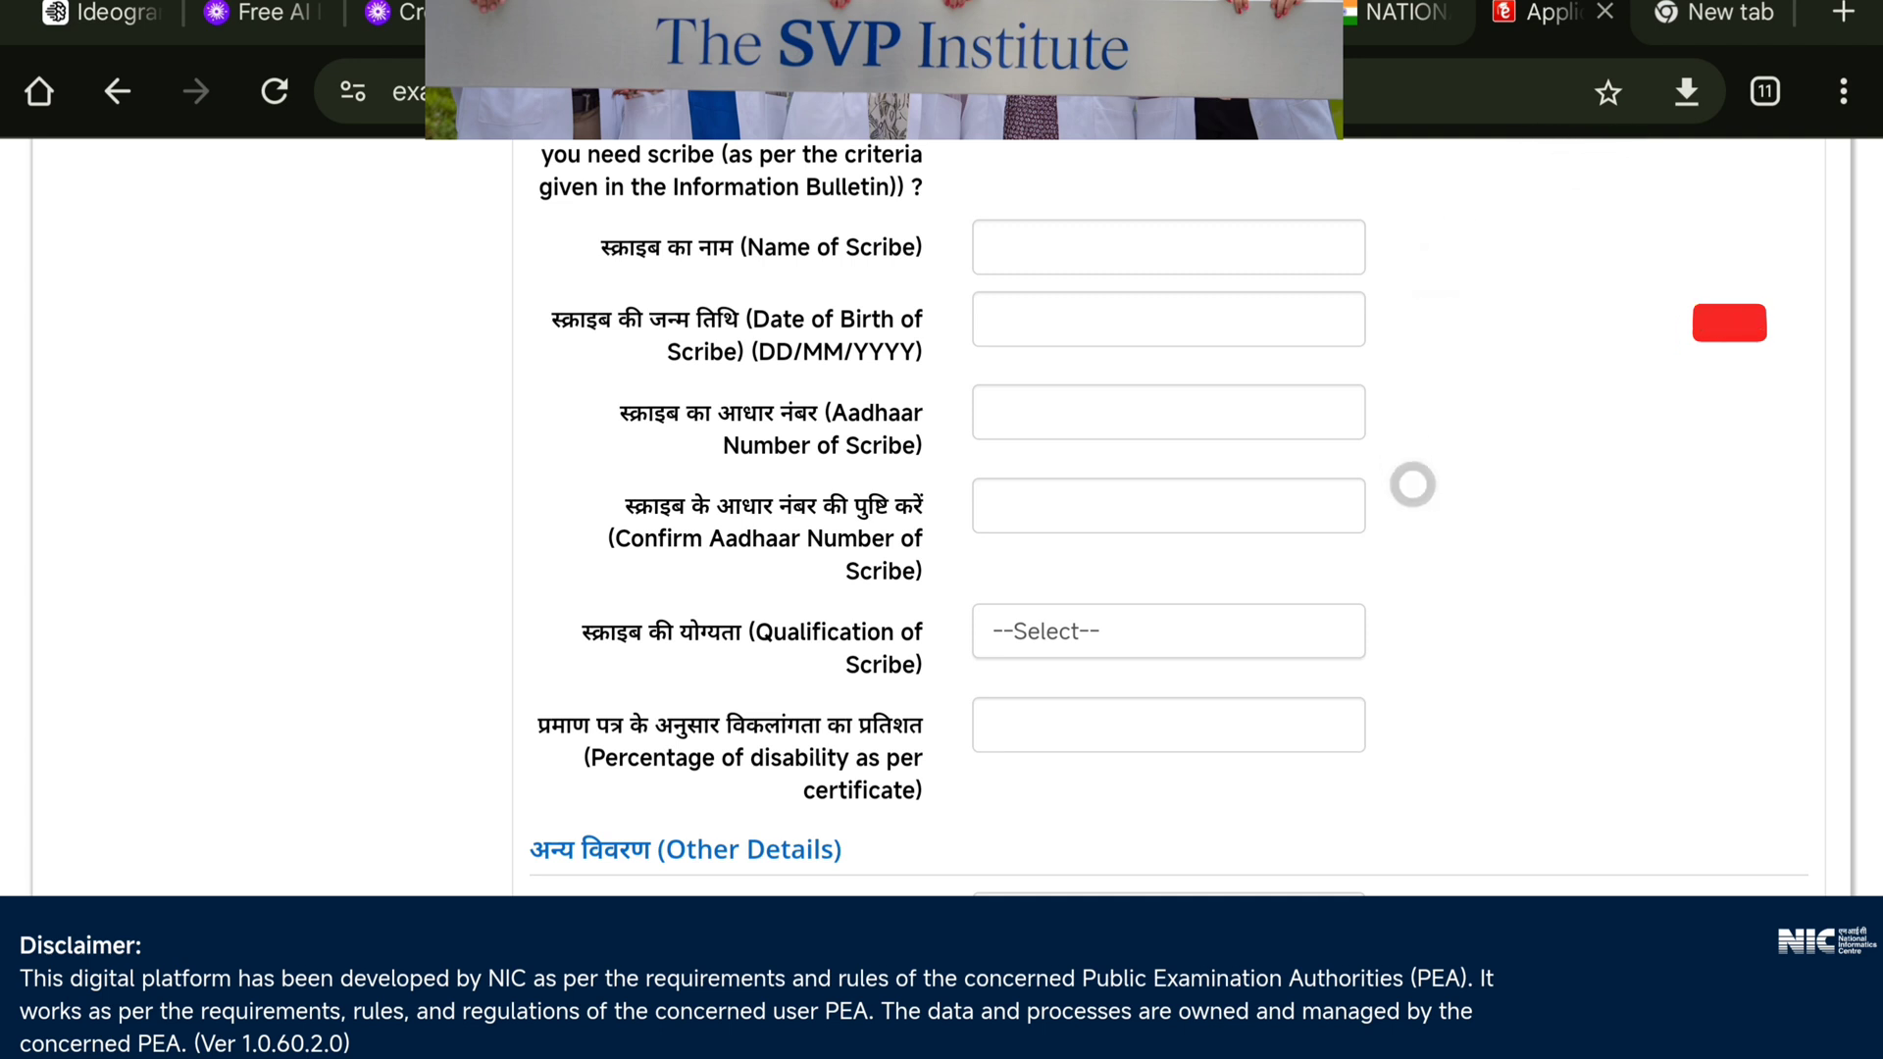
scroll(1415, 483, up, 1)
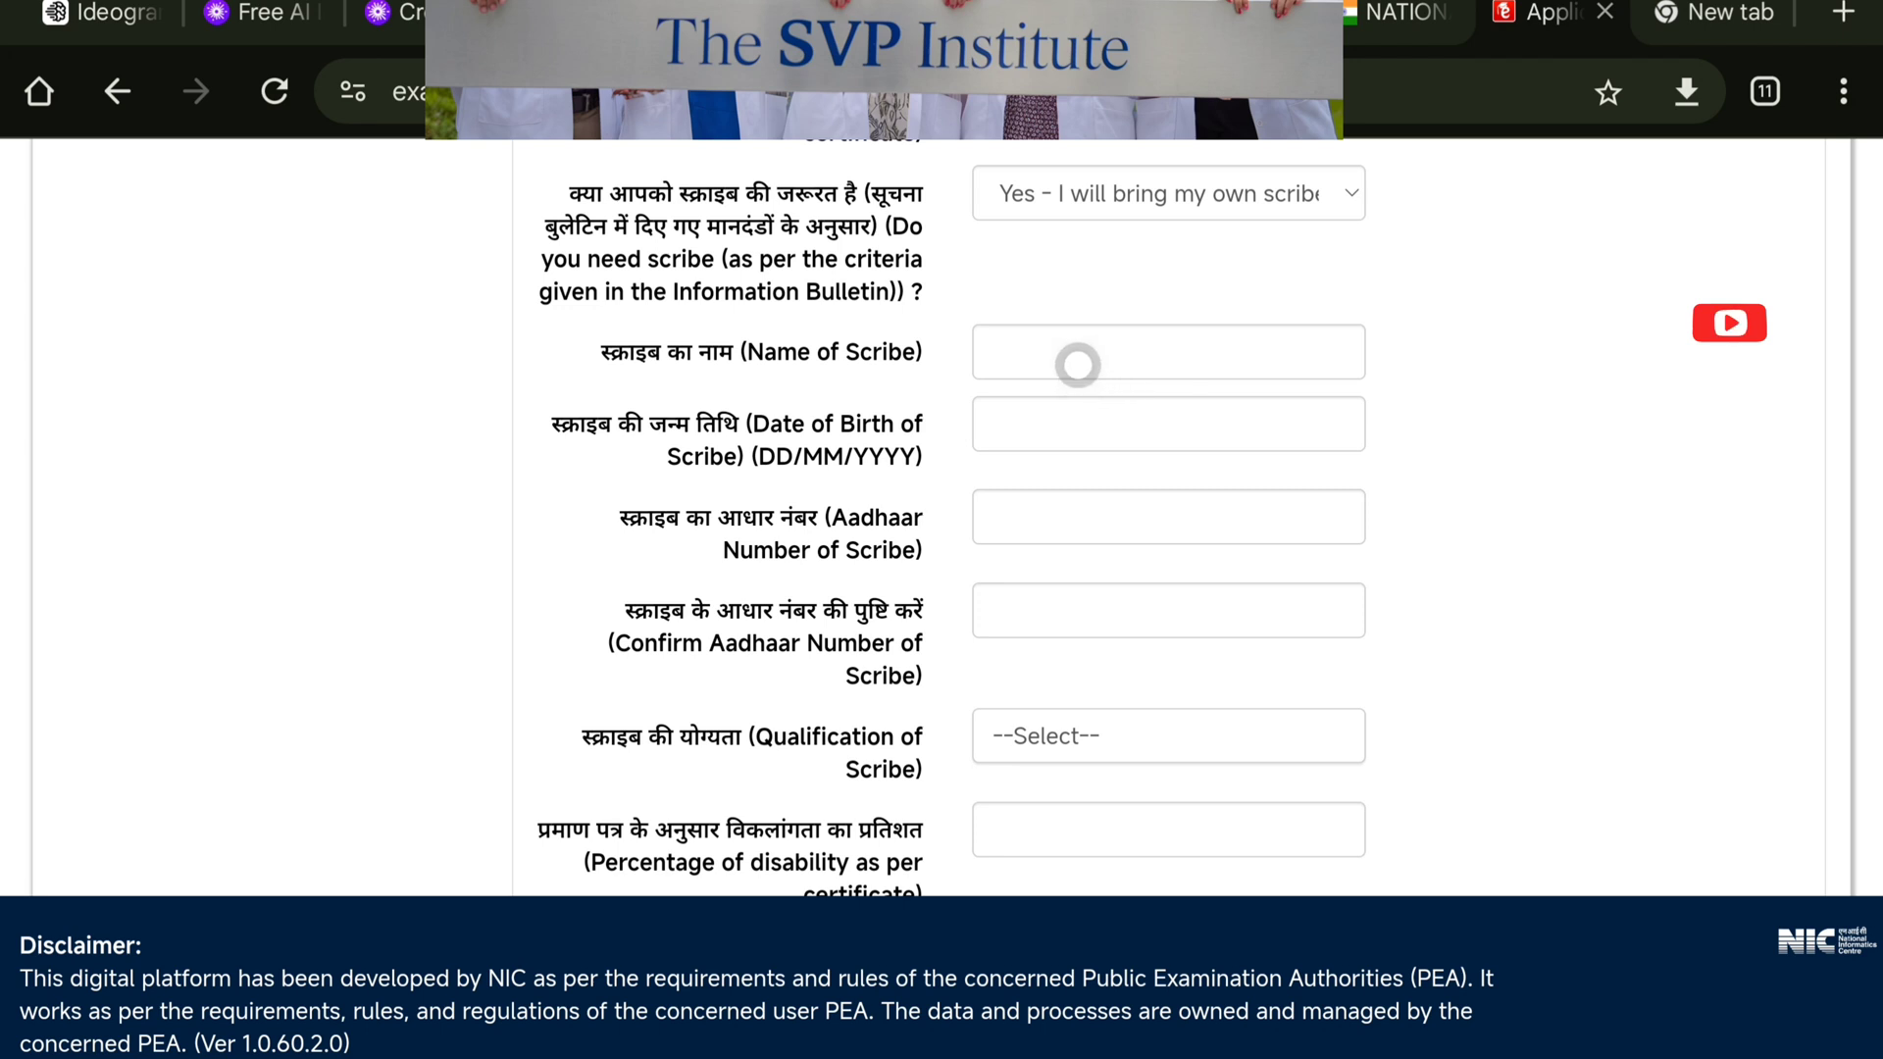
scroll(1308, 526, down, 1)
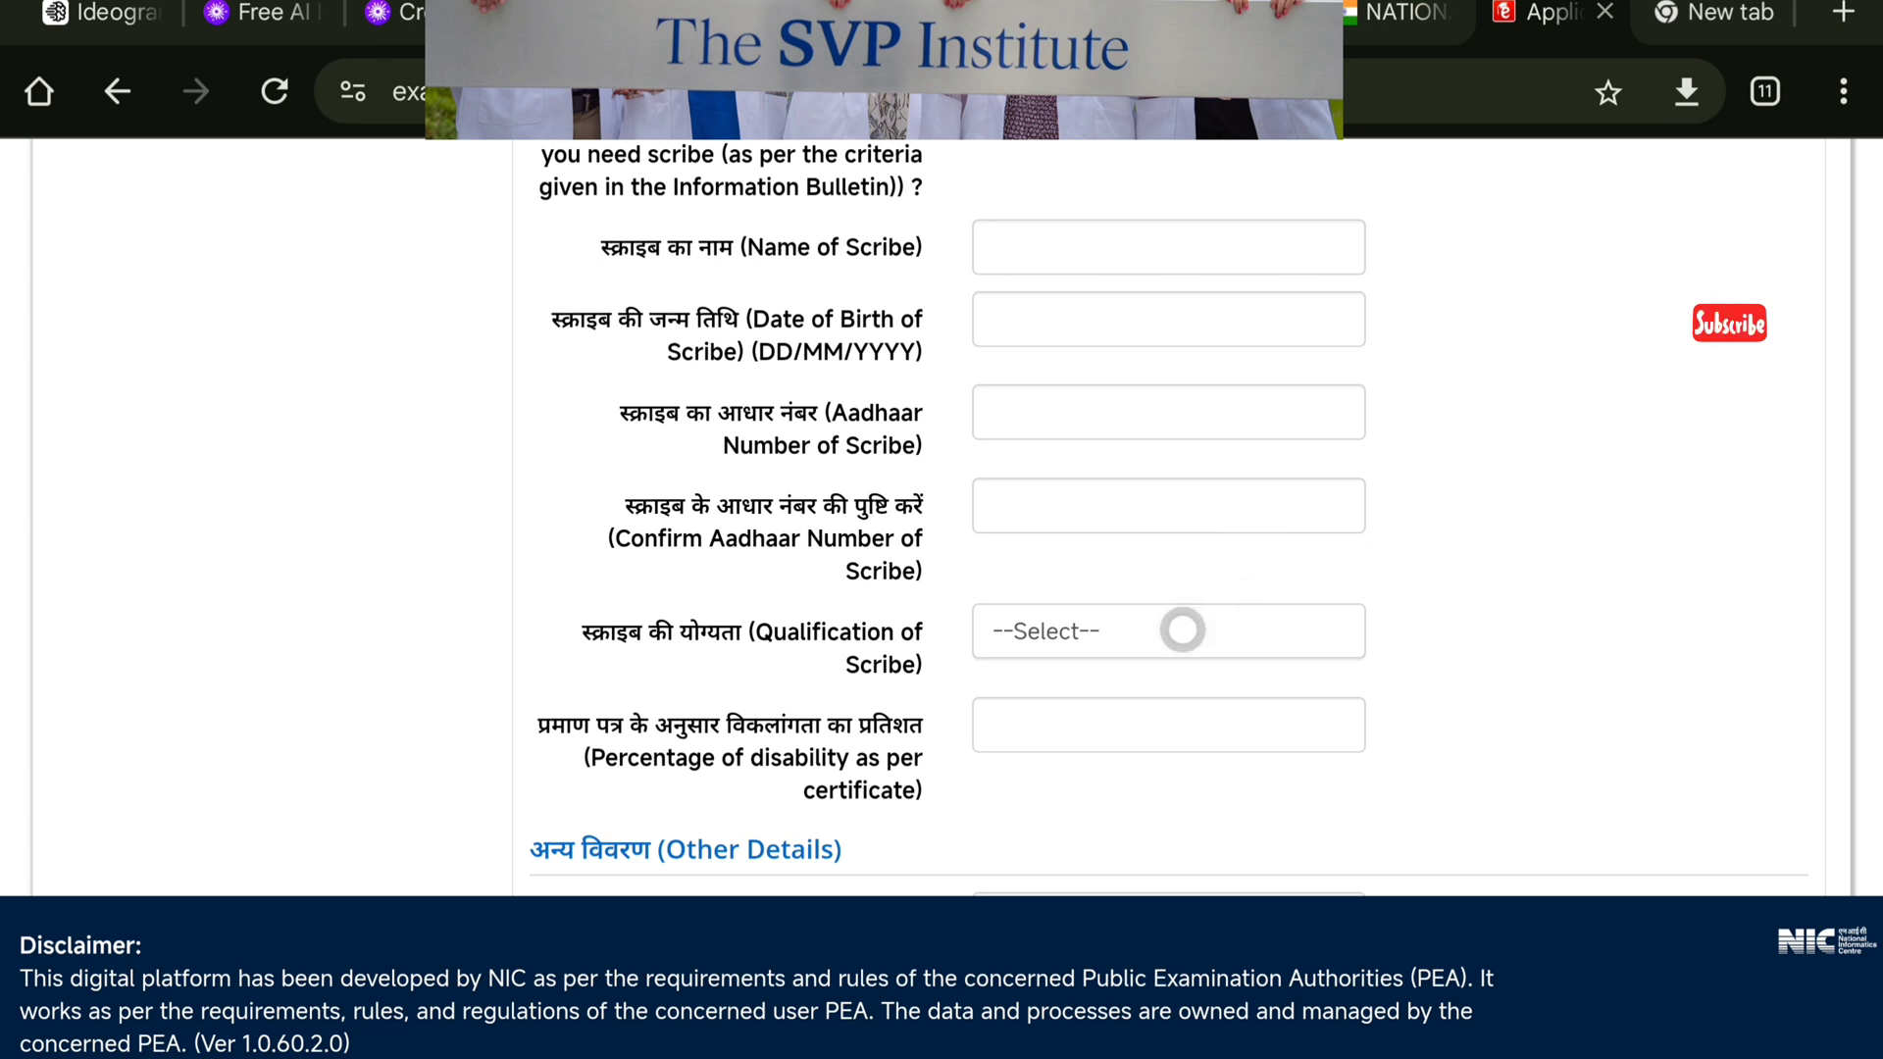
- Examine the available choices for the scribe's qualification without selecting one
click(1183, 629)
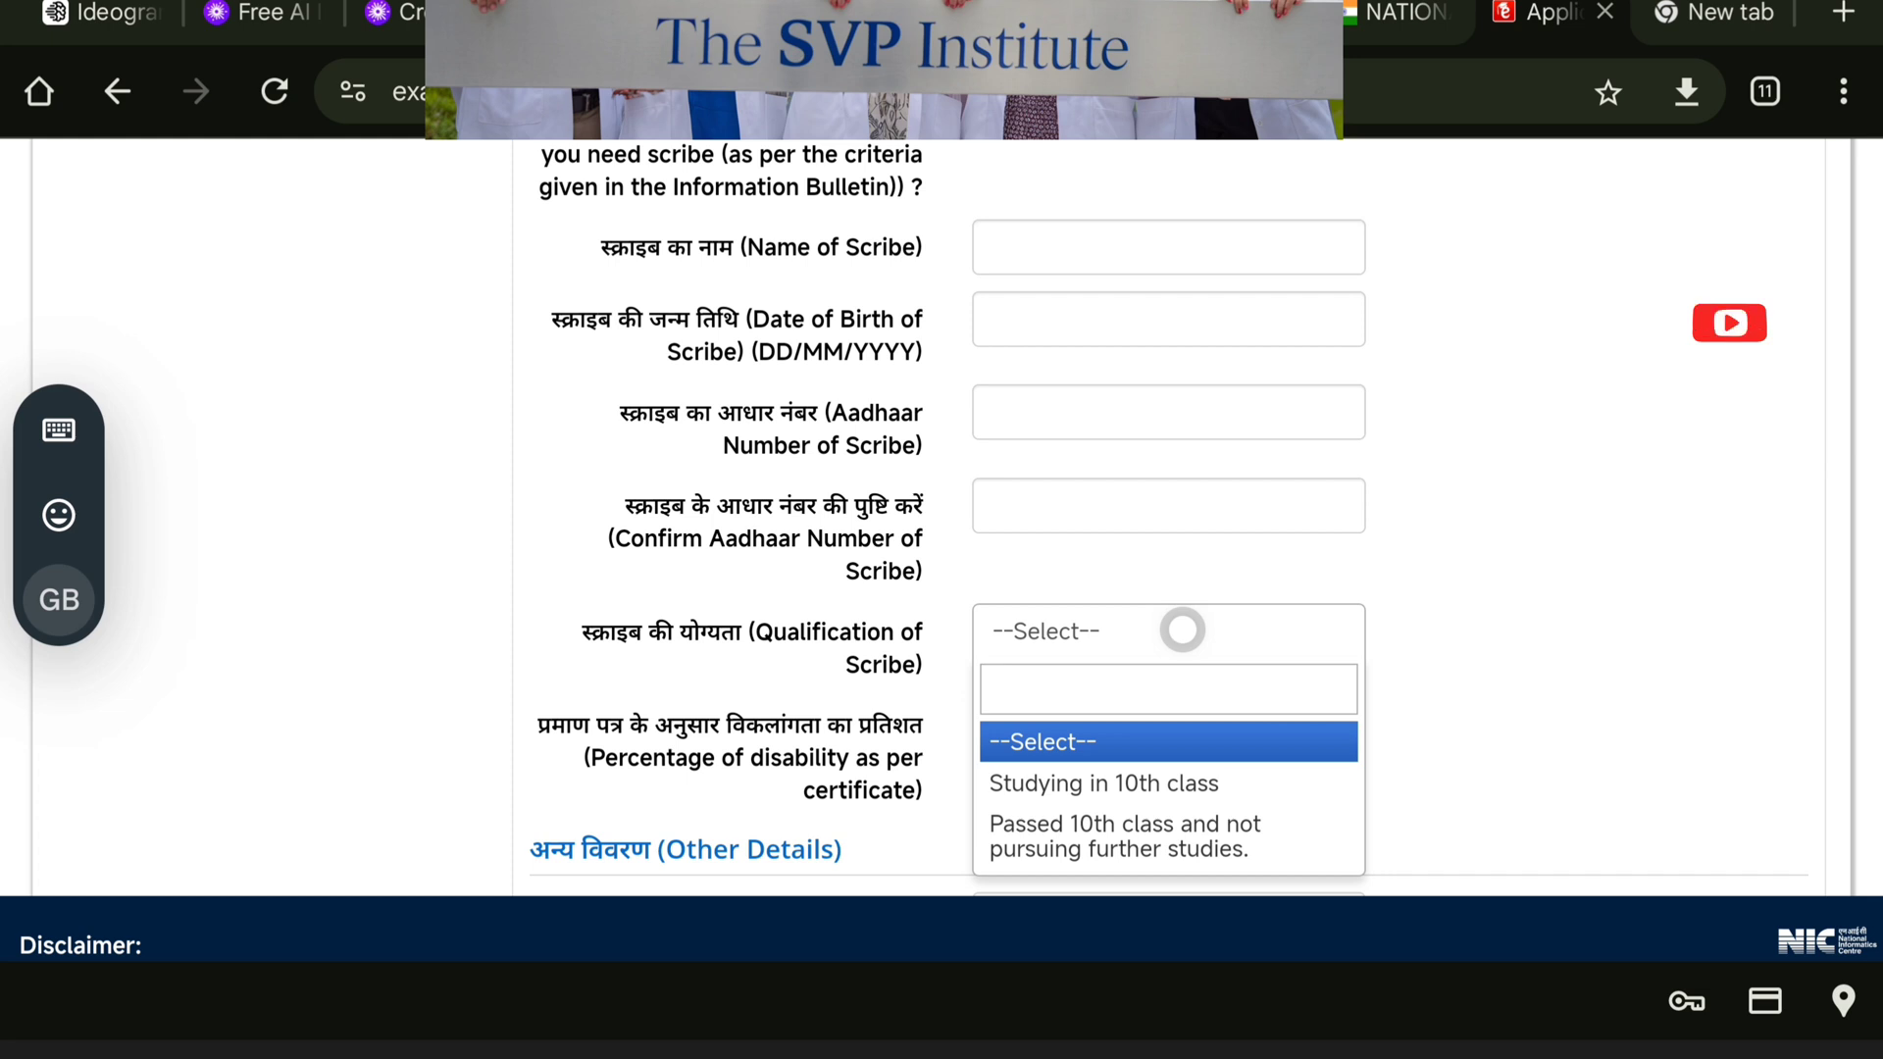
click(1672, 652)
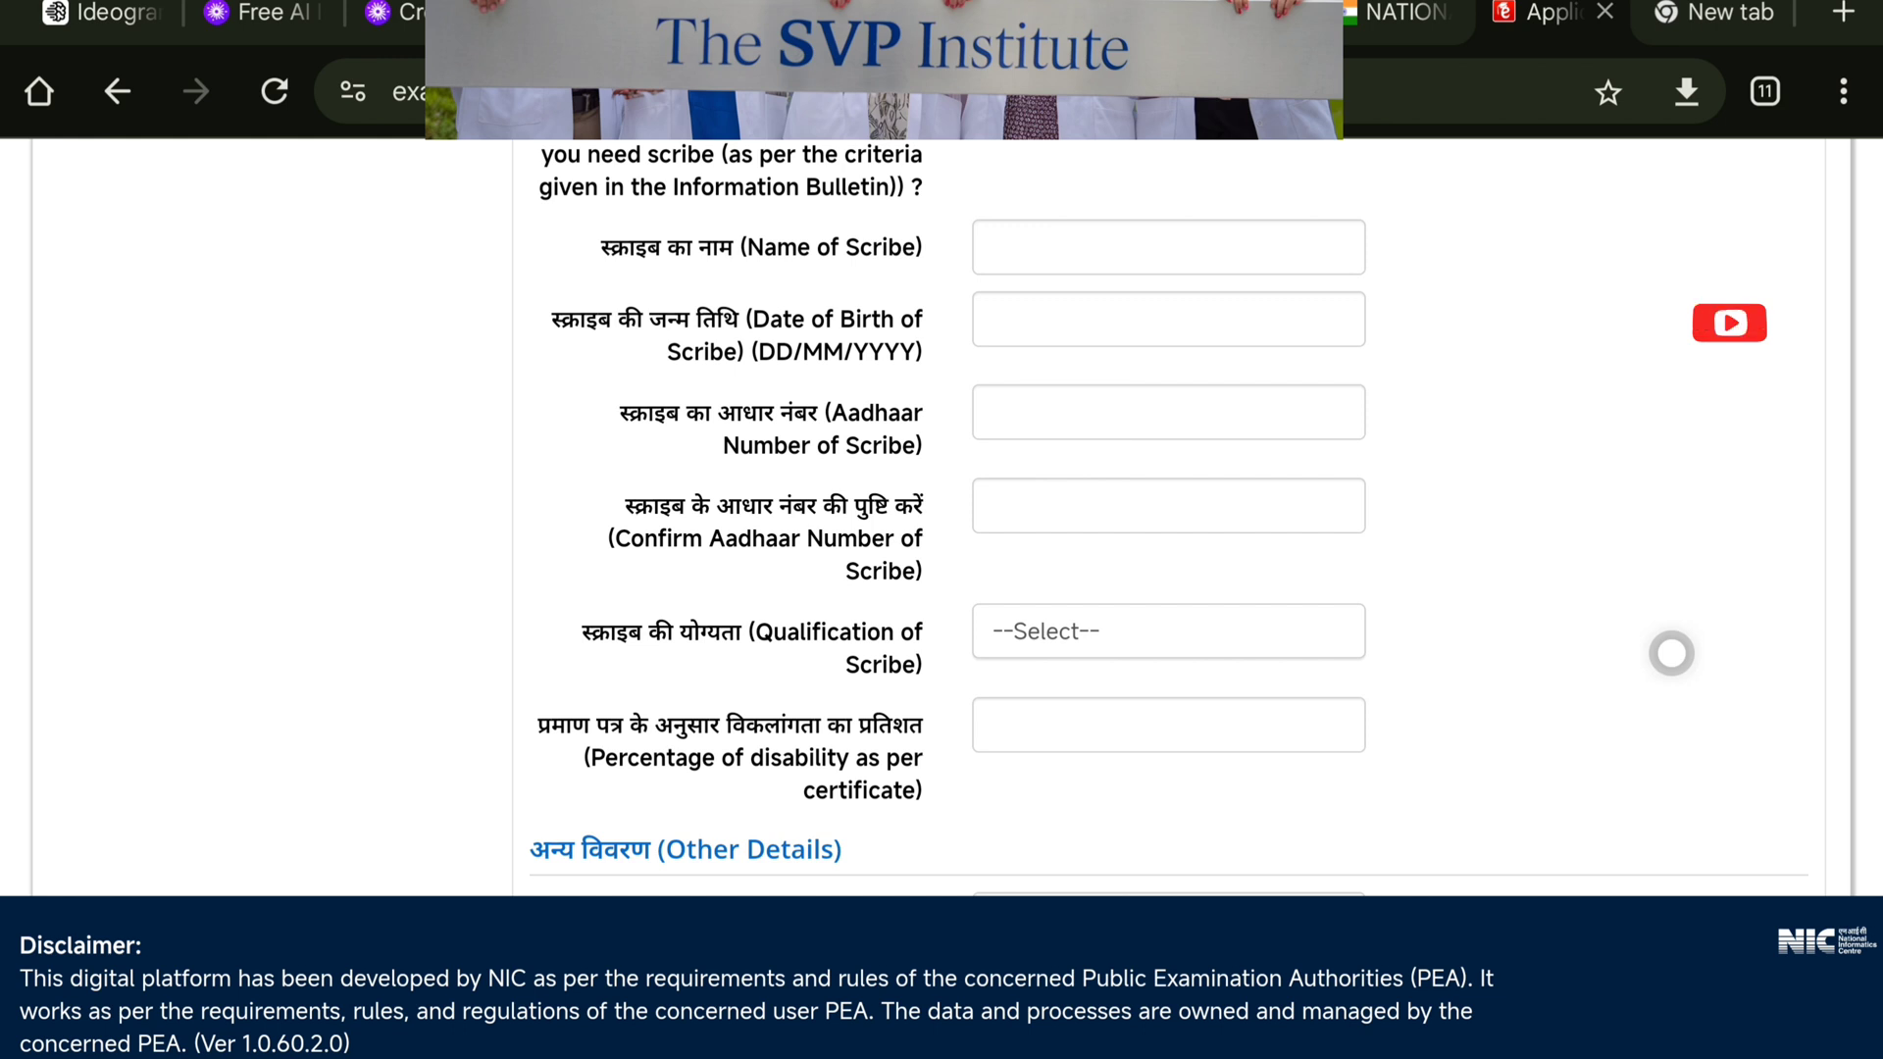
drag(1766, 547, 1640, 591)
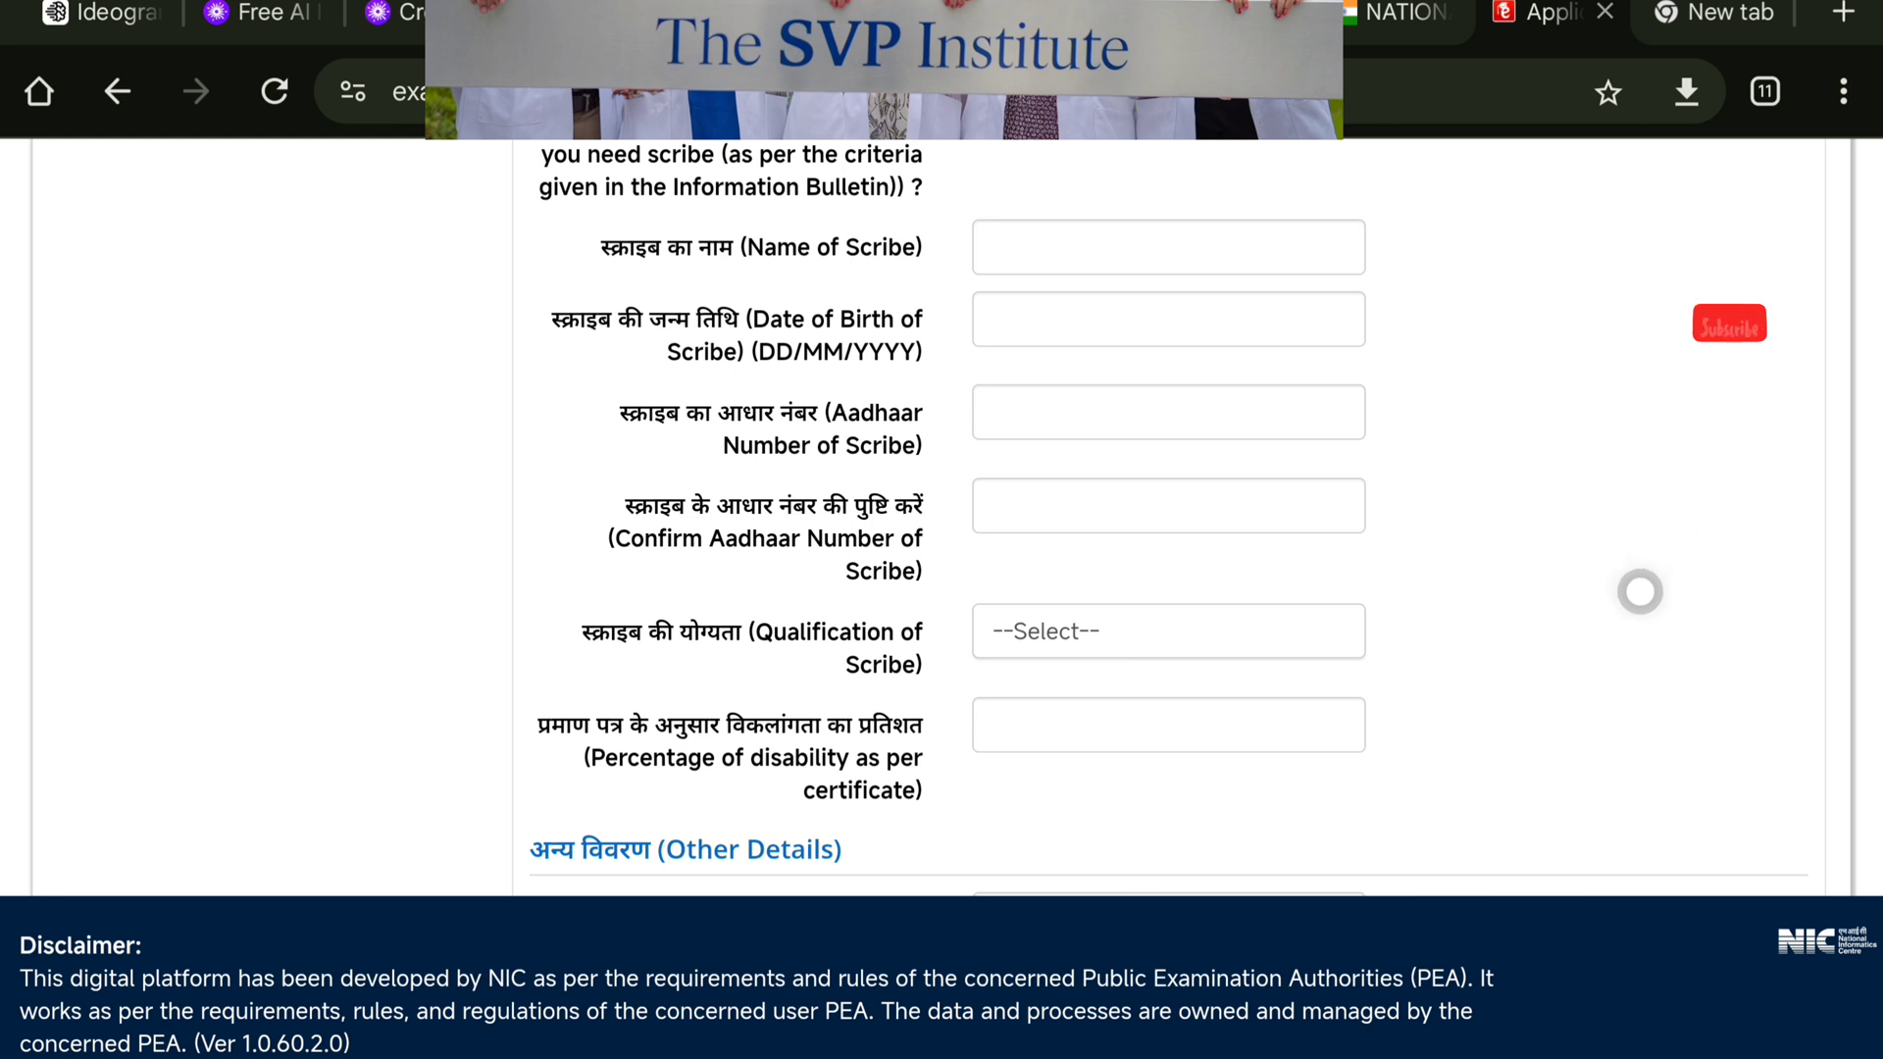
mouse_move(1640, 591)
mouse_down()
mouse_move(1618, 631)
mouse_move(1652, 719)
mouse_move(1548, 739)
mouse_move(1549, 712)
mouse_up()
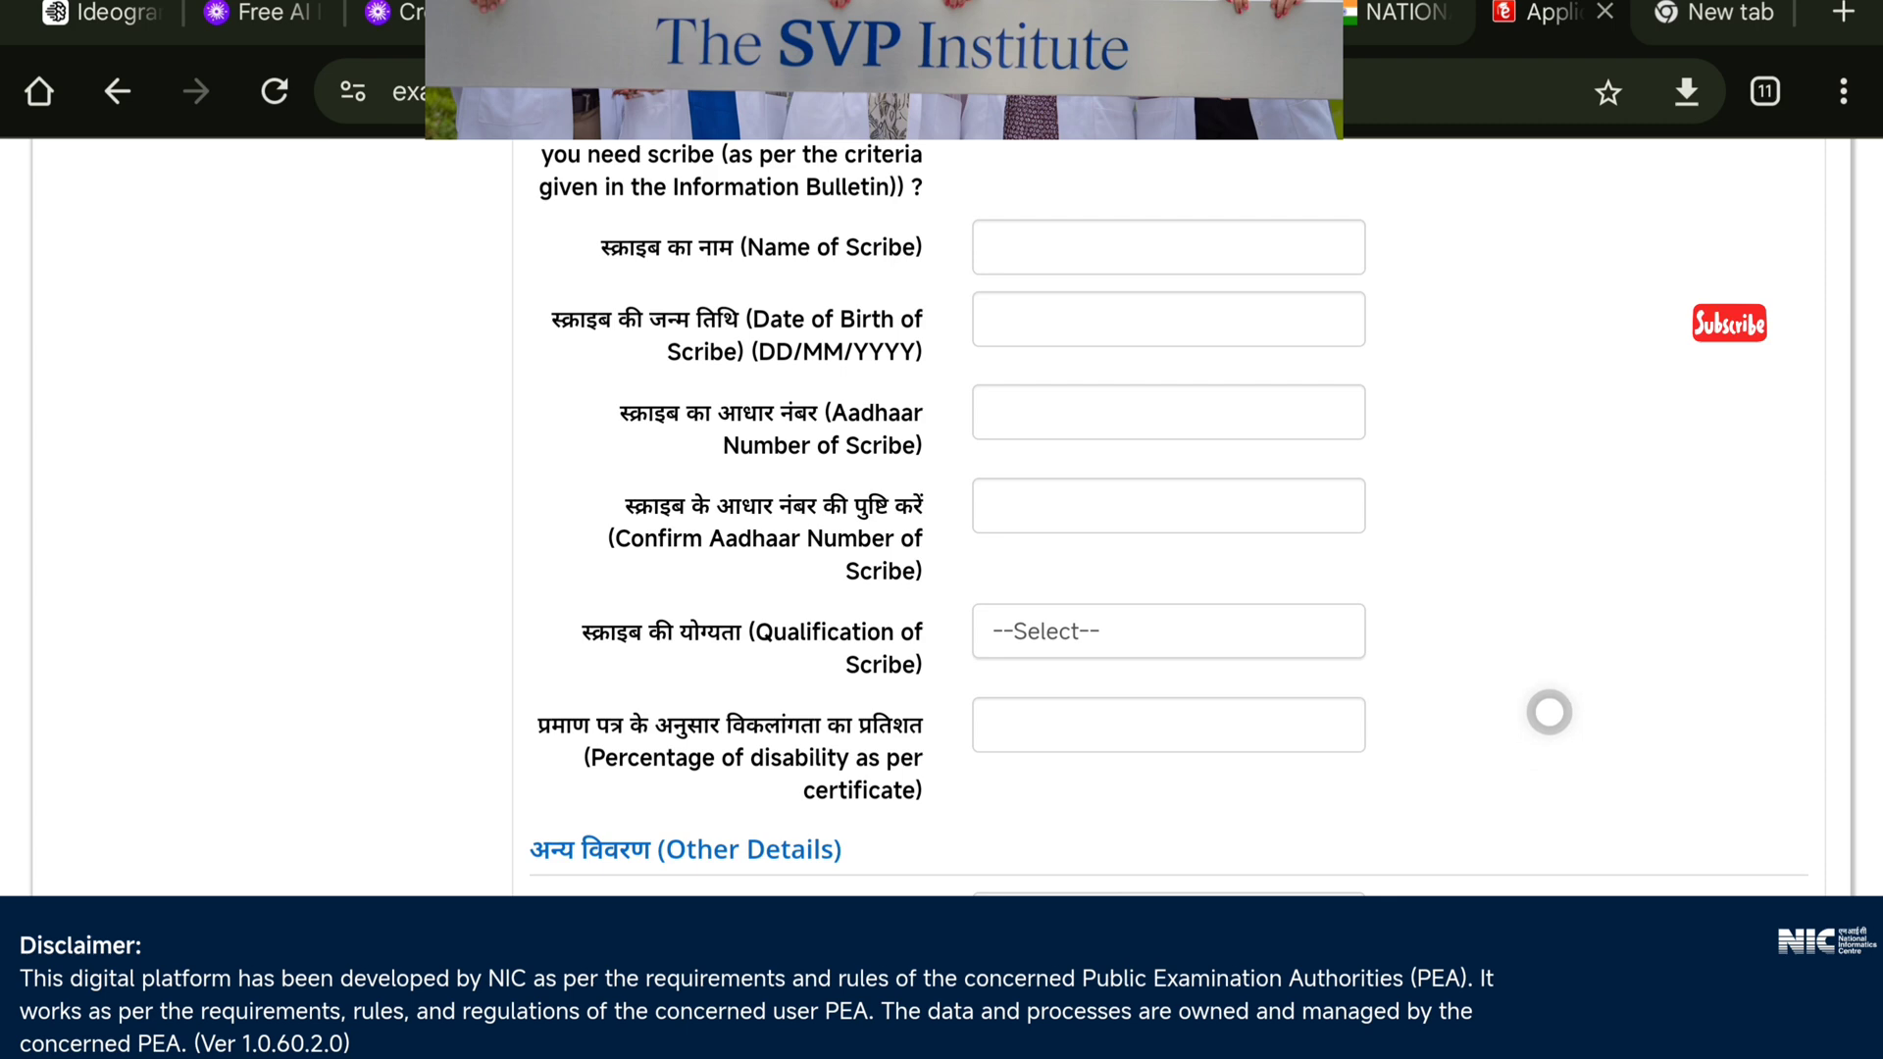
- Change the scribe answer to "Yes - I will bring my own scribe and will provide details of scribe after declaration of City Intimation Slip"
scroll(1550, 712, down, 5)
scroll(1549, 711, up, 9)
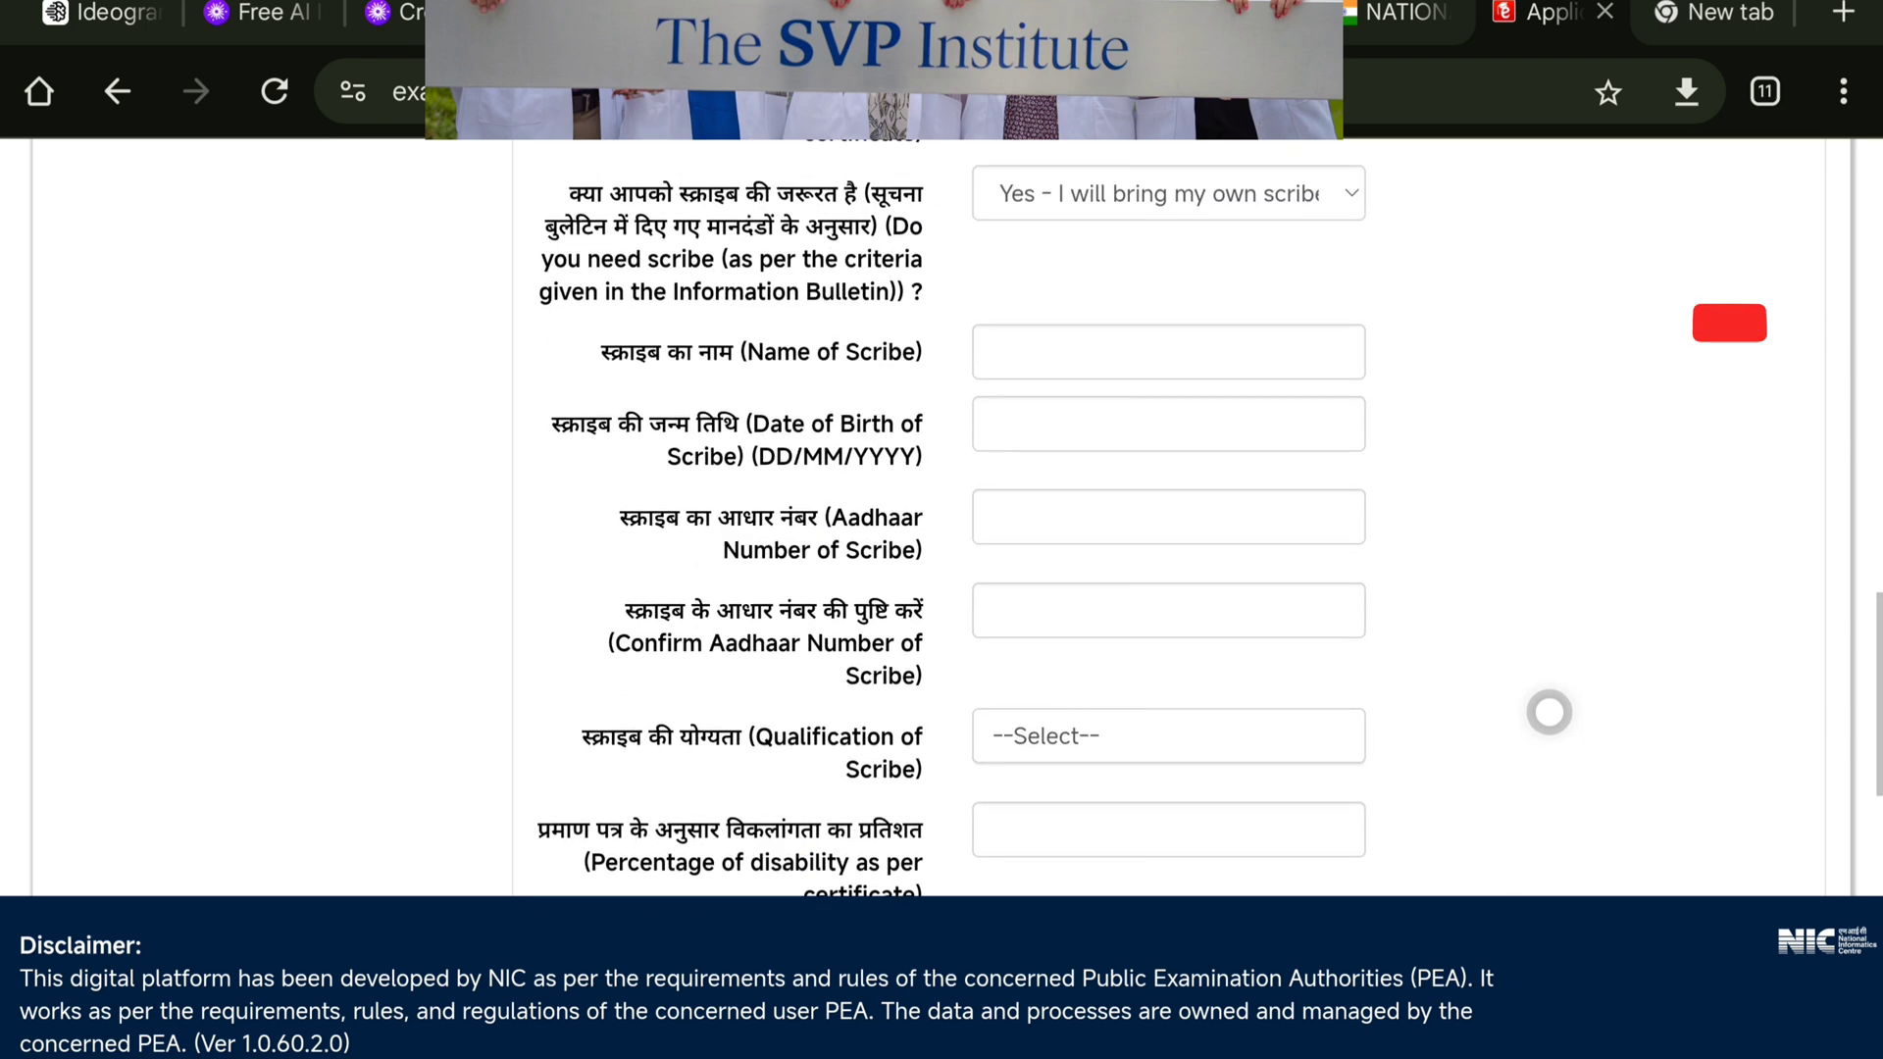
scroll(1548, 712, up, 5)
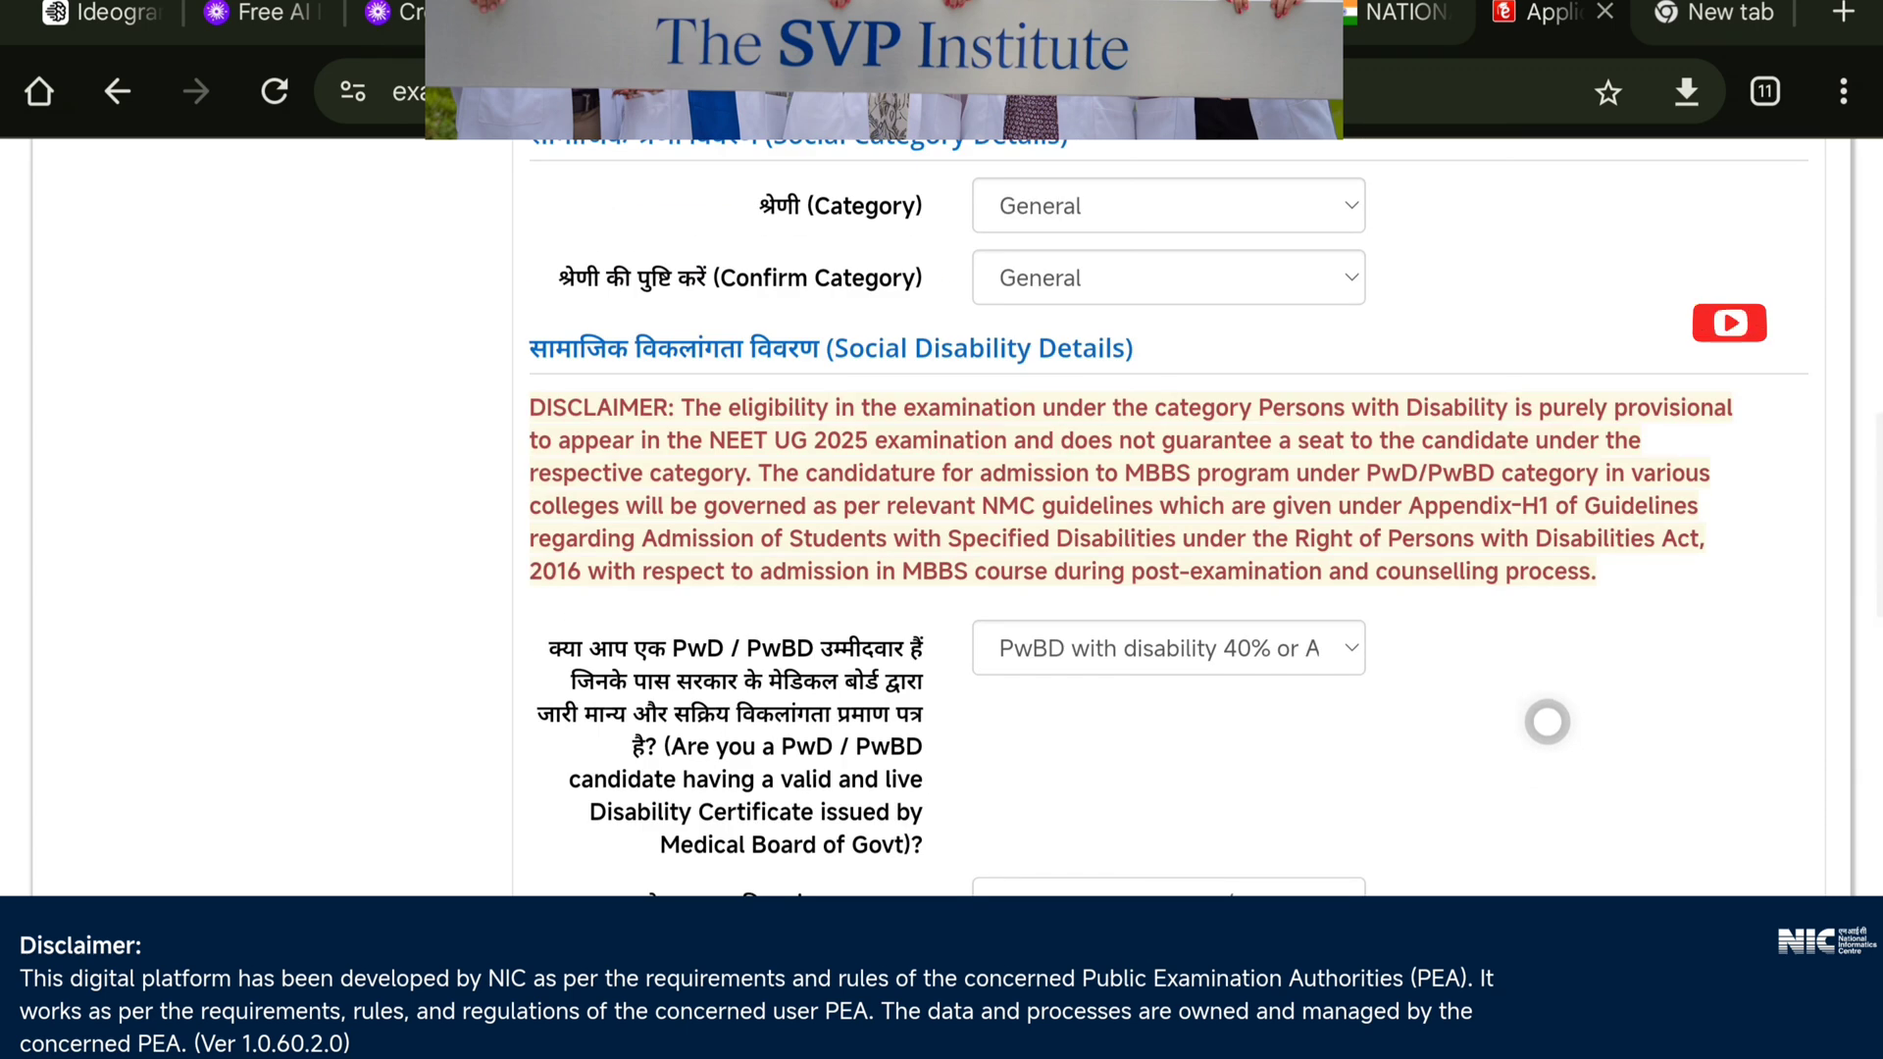
scroll(1547, 715, down, 3)
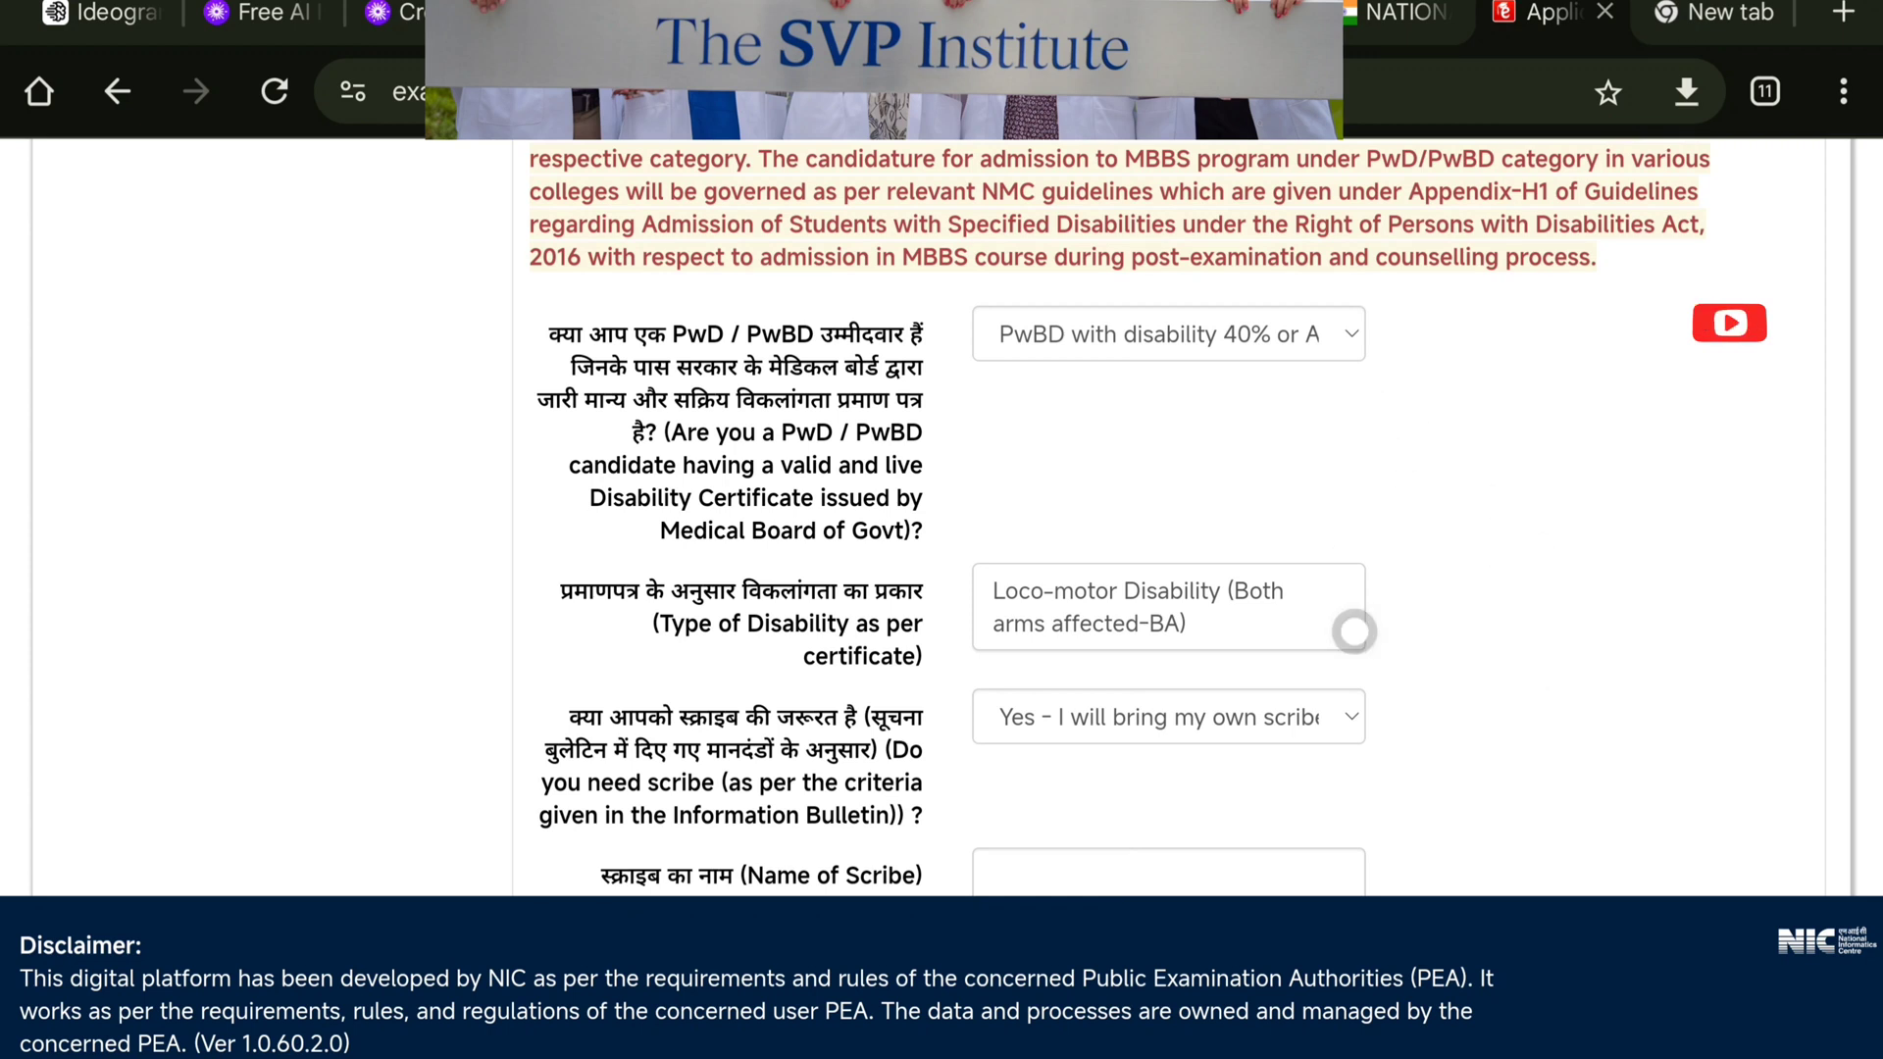
click(1247, 725)
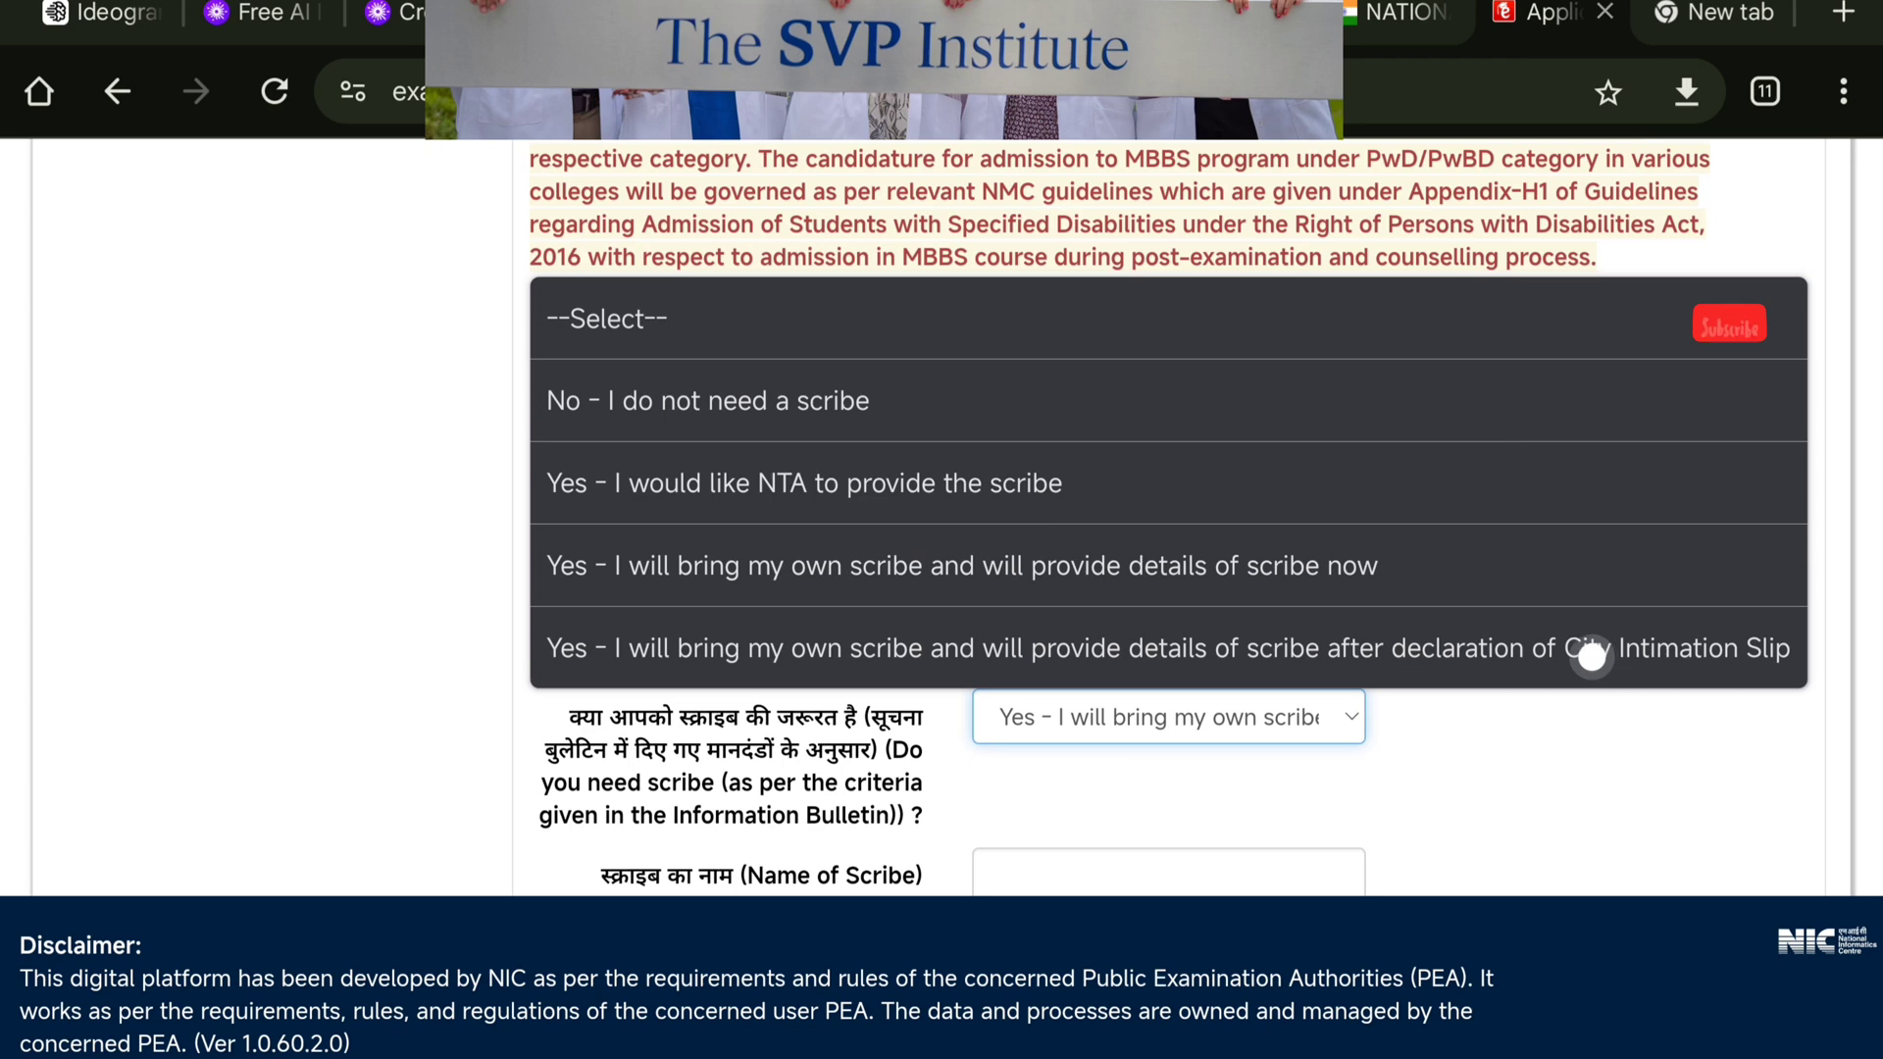
click(1590, 655)
- Set the answer about needing a scribe to "Yes - I would like NTA to provide the scribe"
scroll(1452, 678, down, 10)
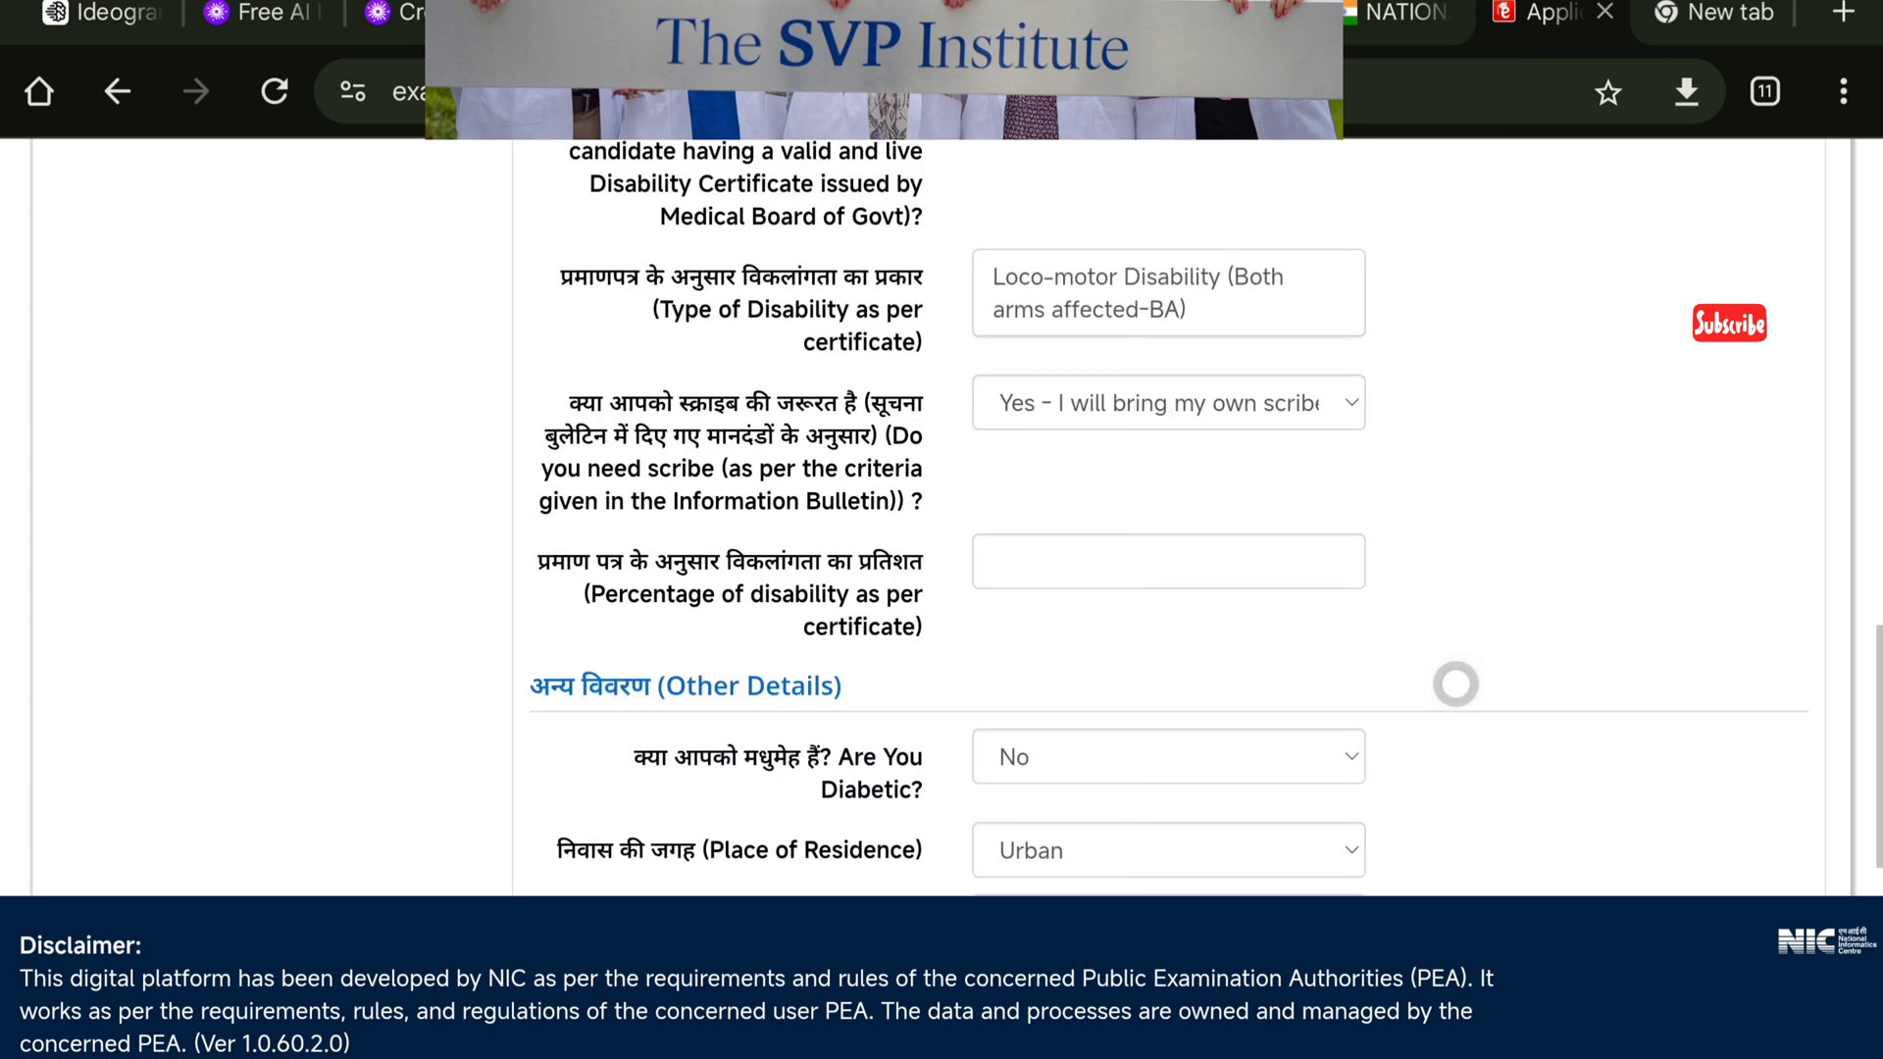
scroll(1455, 683, up, 12)
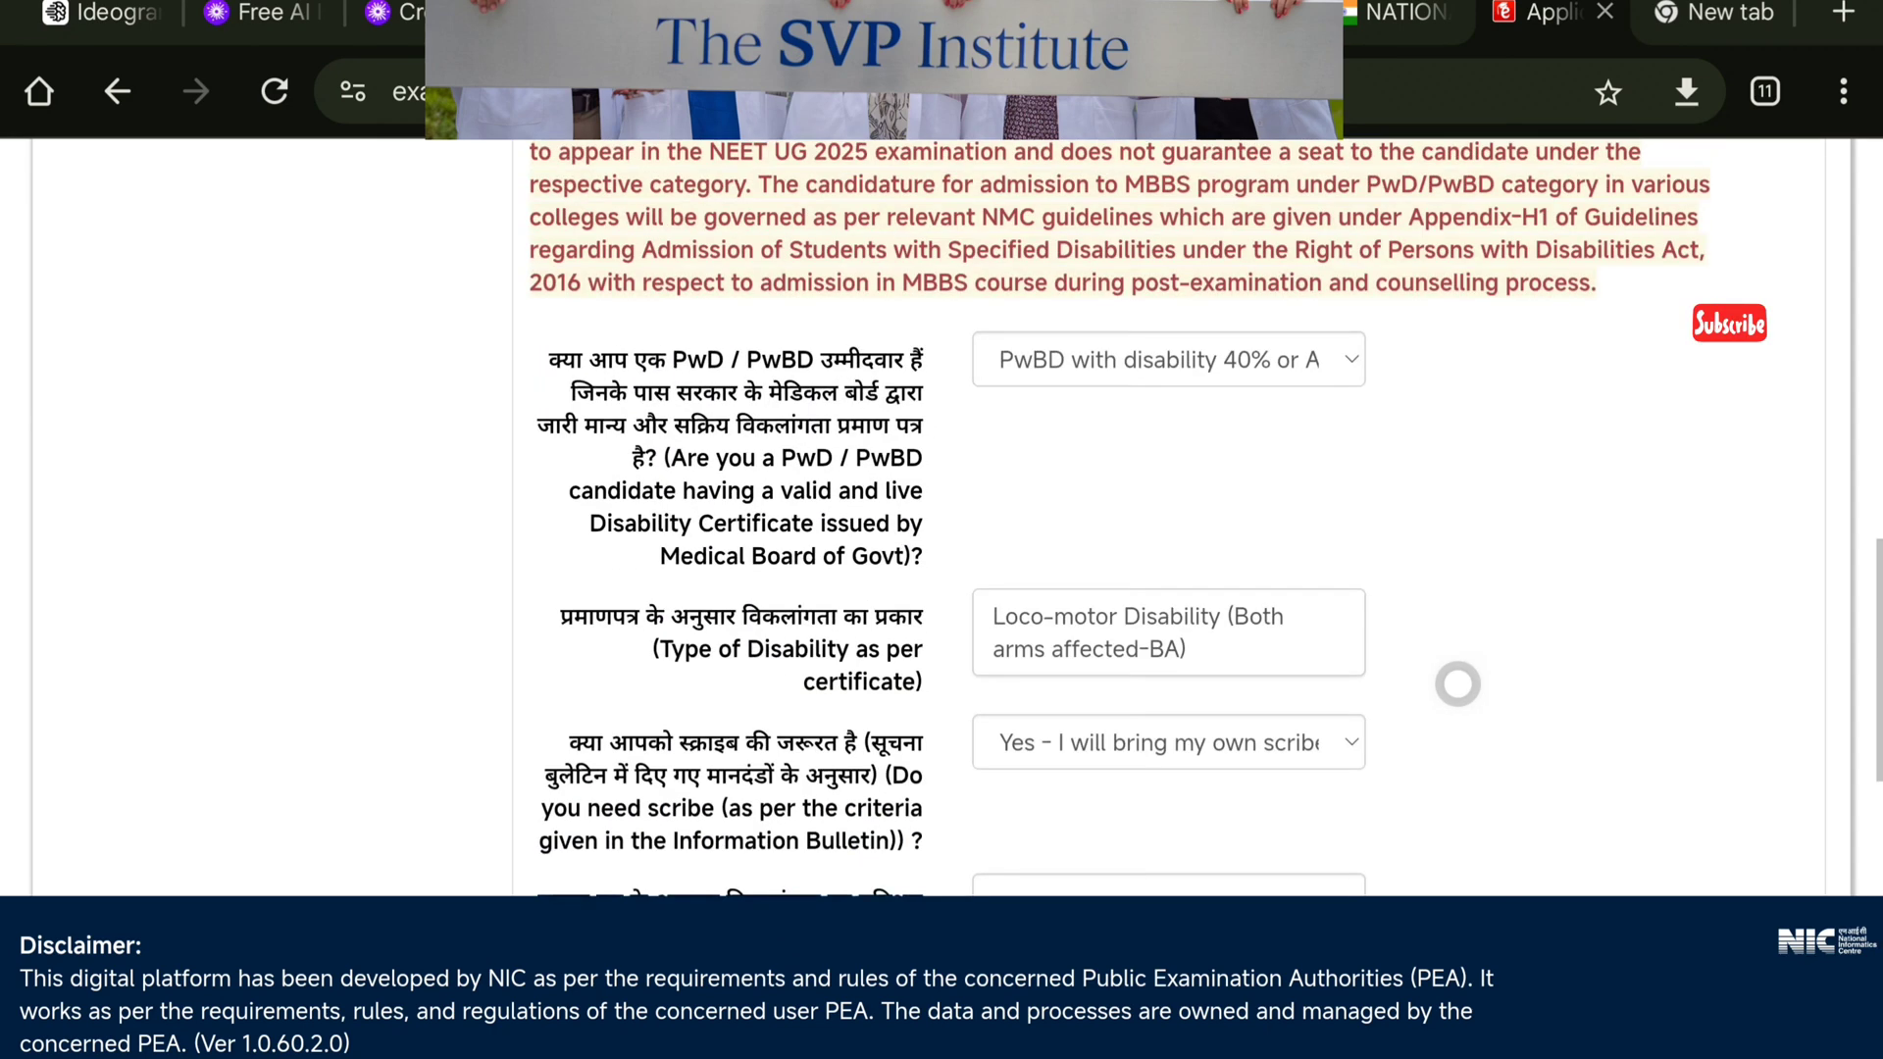
scroll(1456, 684, up, 2)
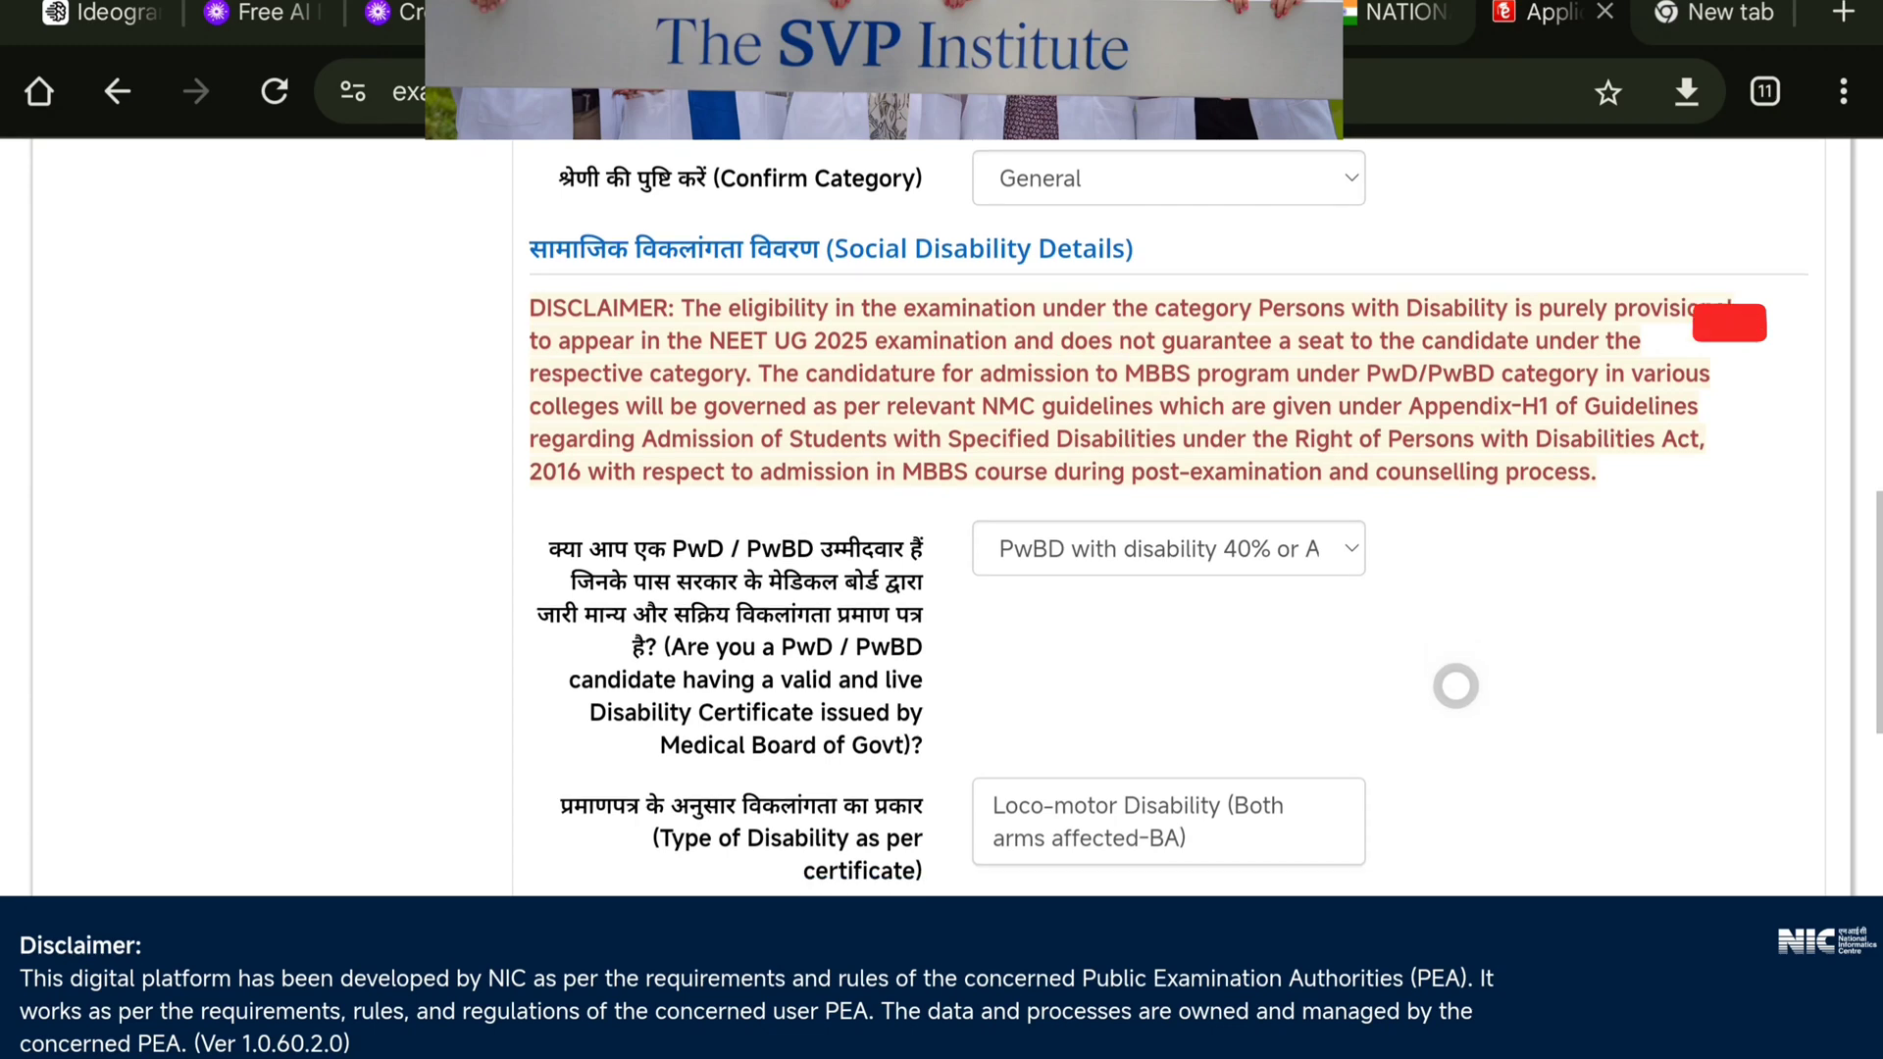
scroll(1461, 683, down, 2)
scroll(1464, 684, down, 1)
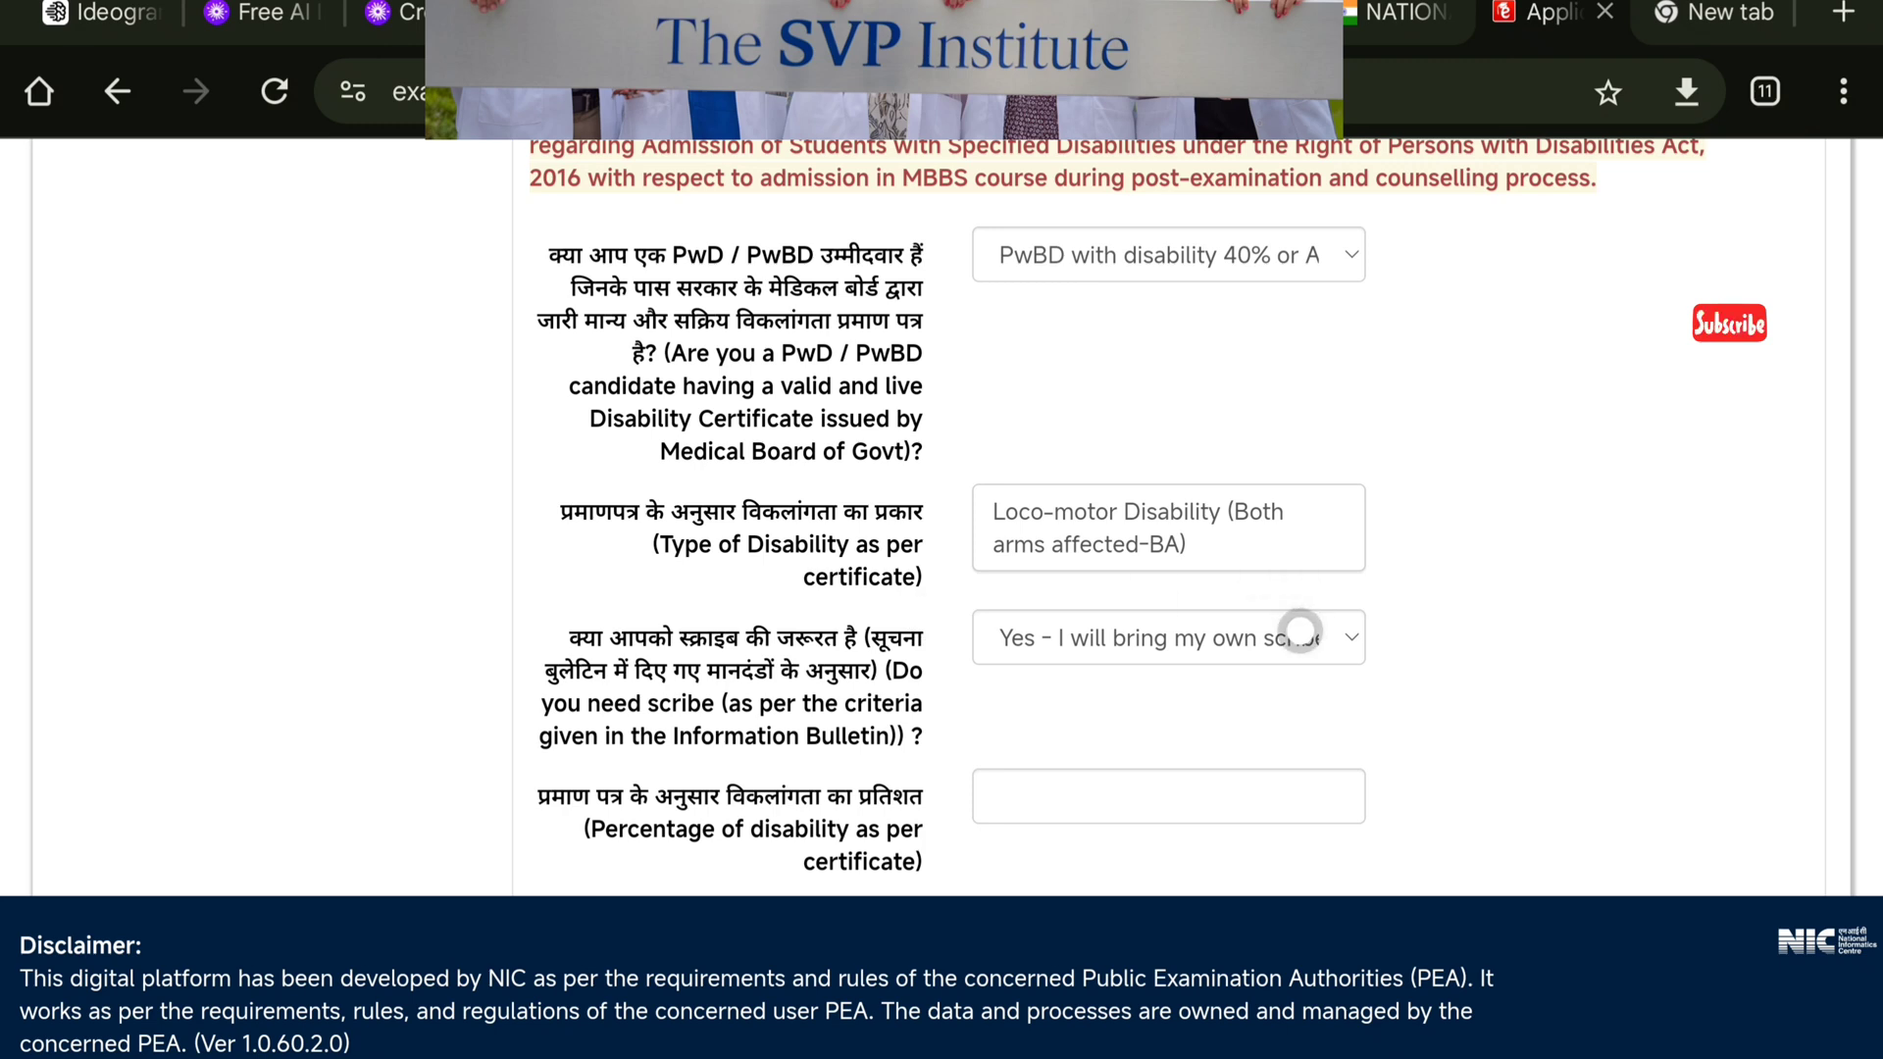
click(1299, 632)
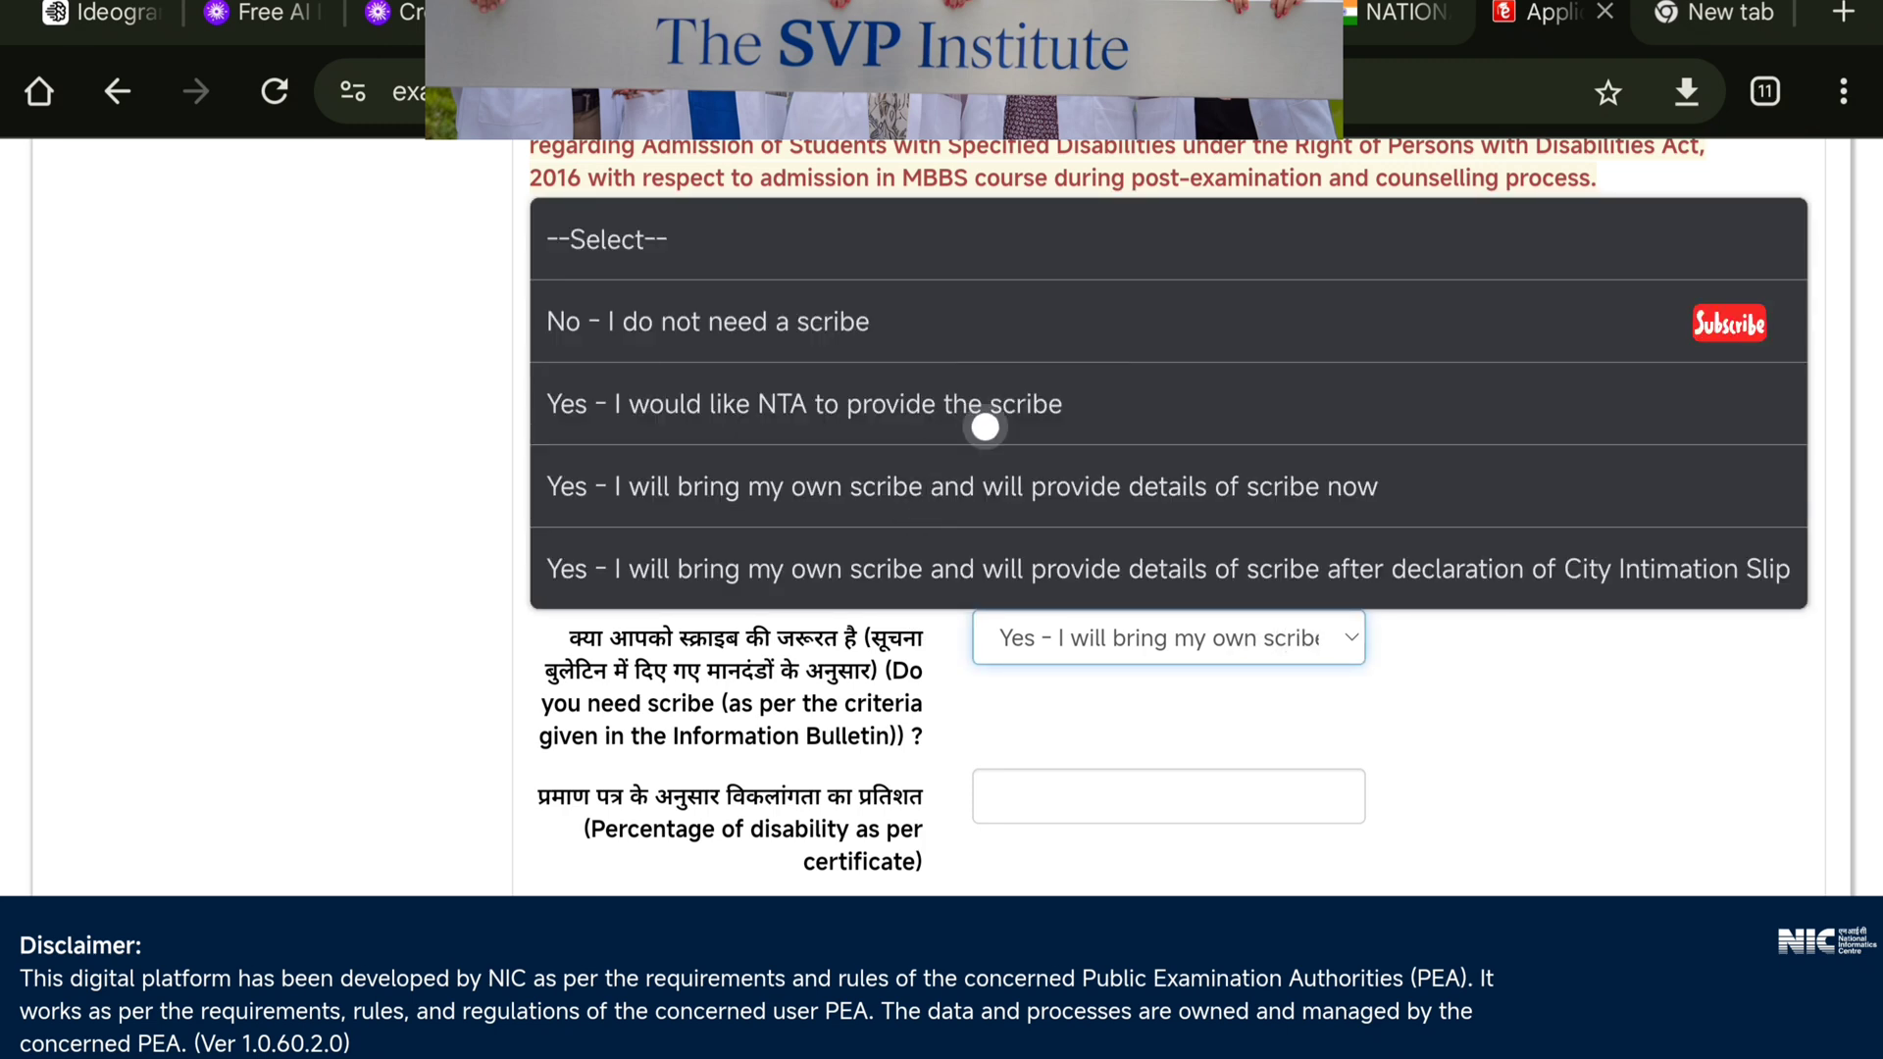
click(1021, 411)
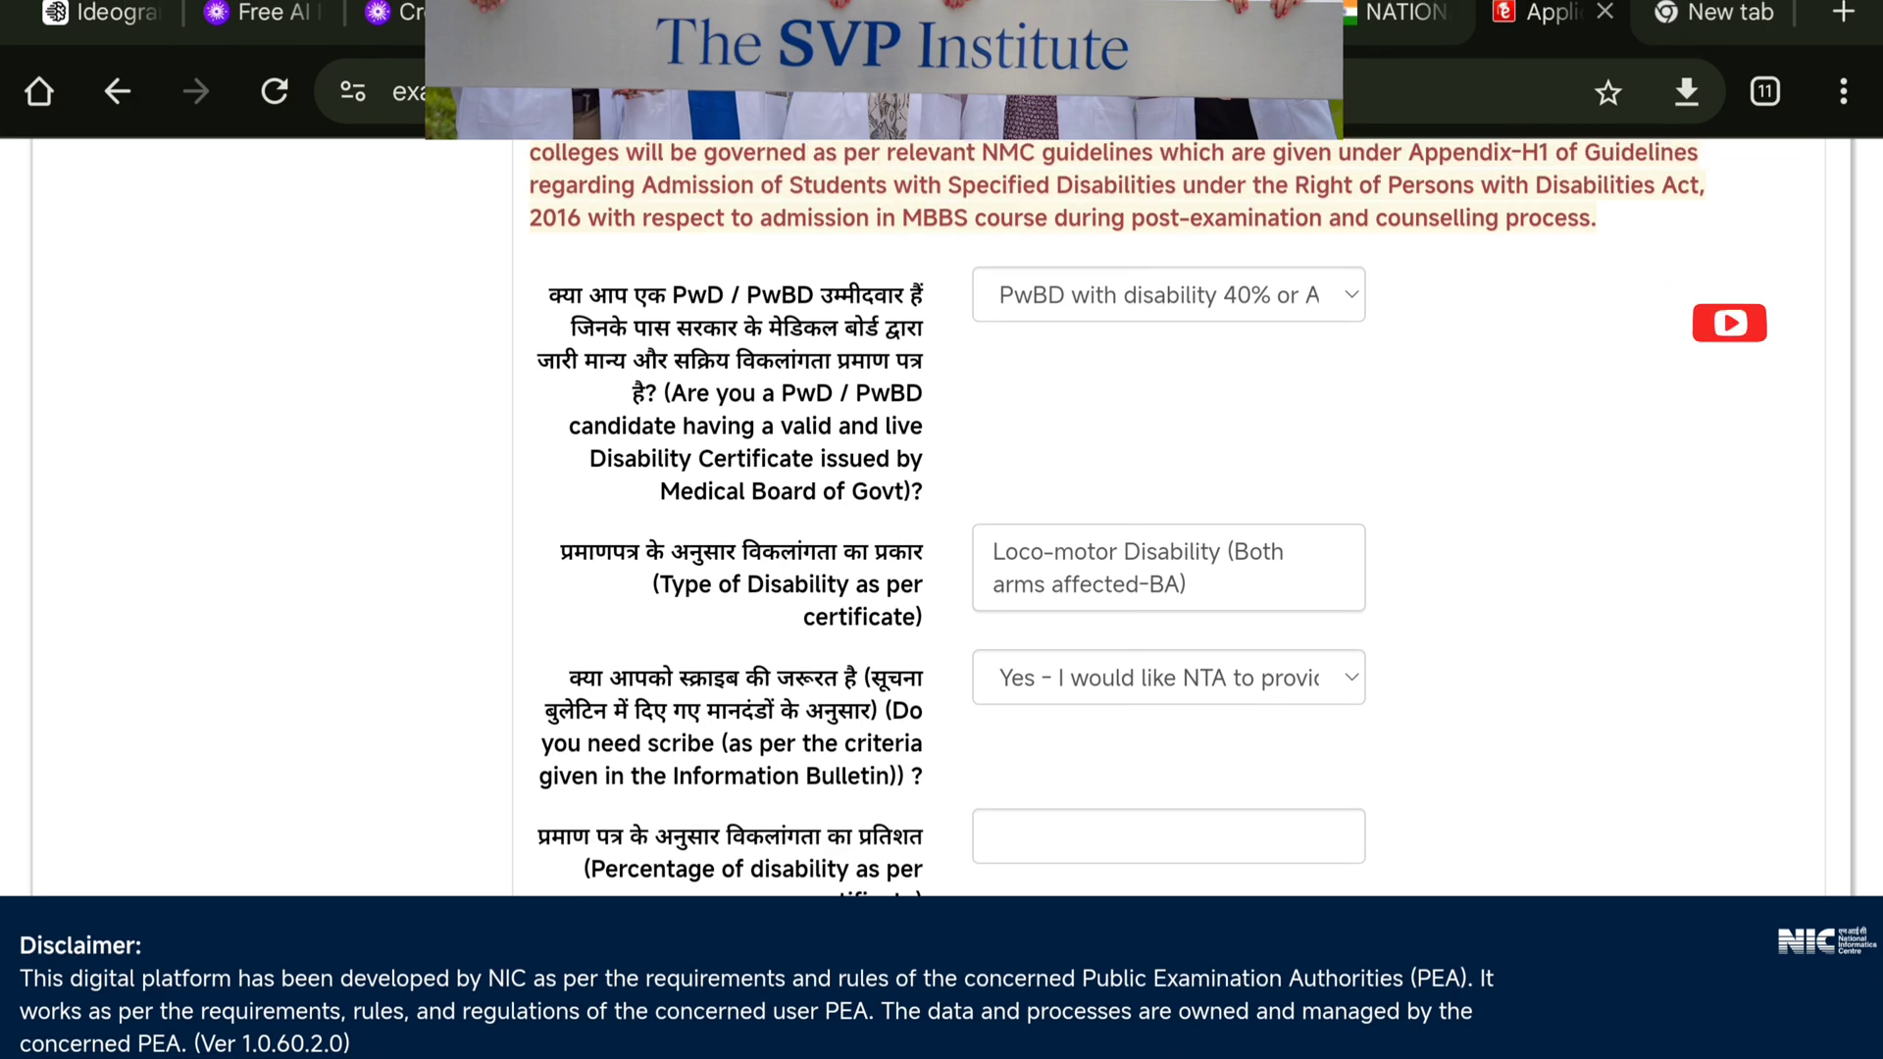
- Set the scribe answer to "No - I do not need a scribe" and the type of disability to "Other category of persons with benchmark disabilities"
click(1064, 687)
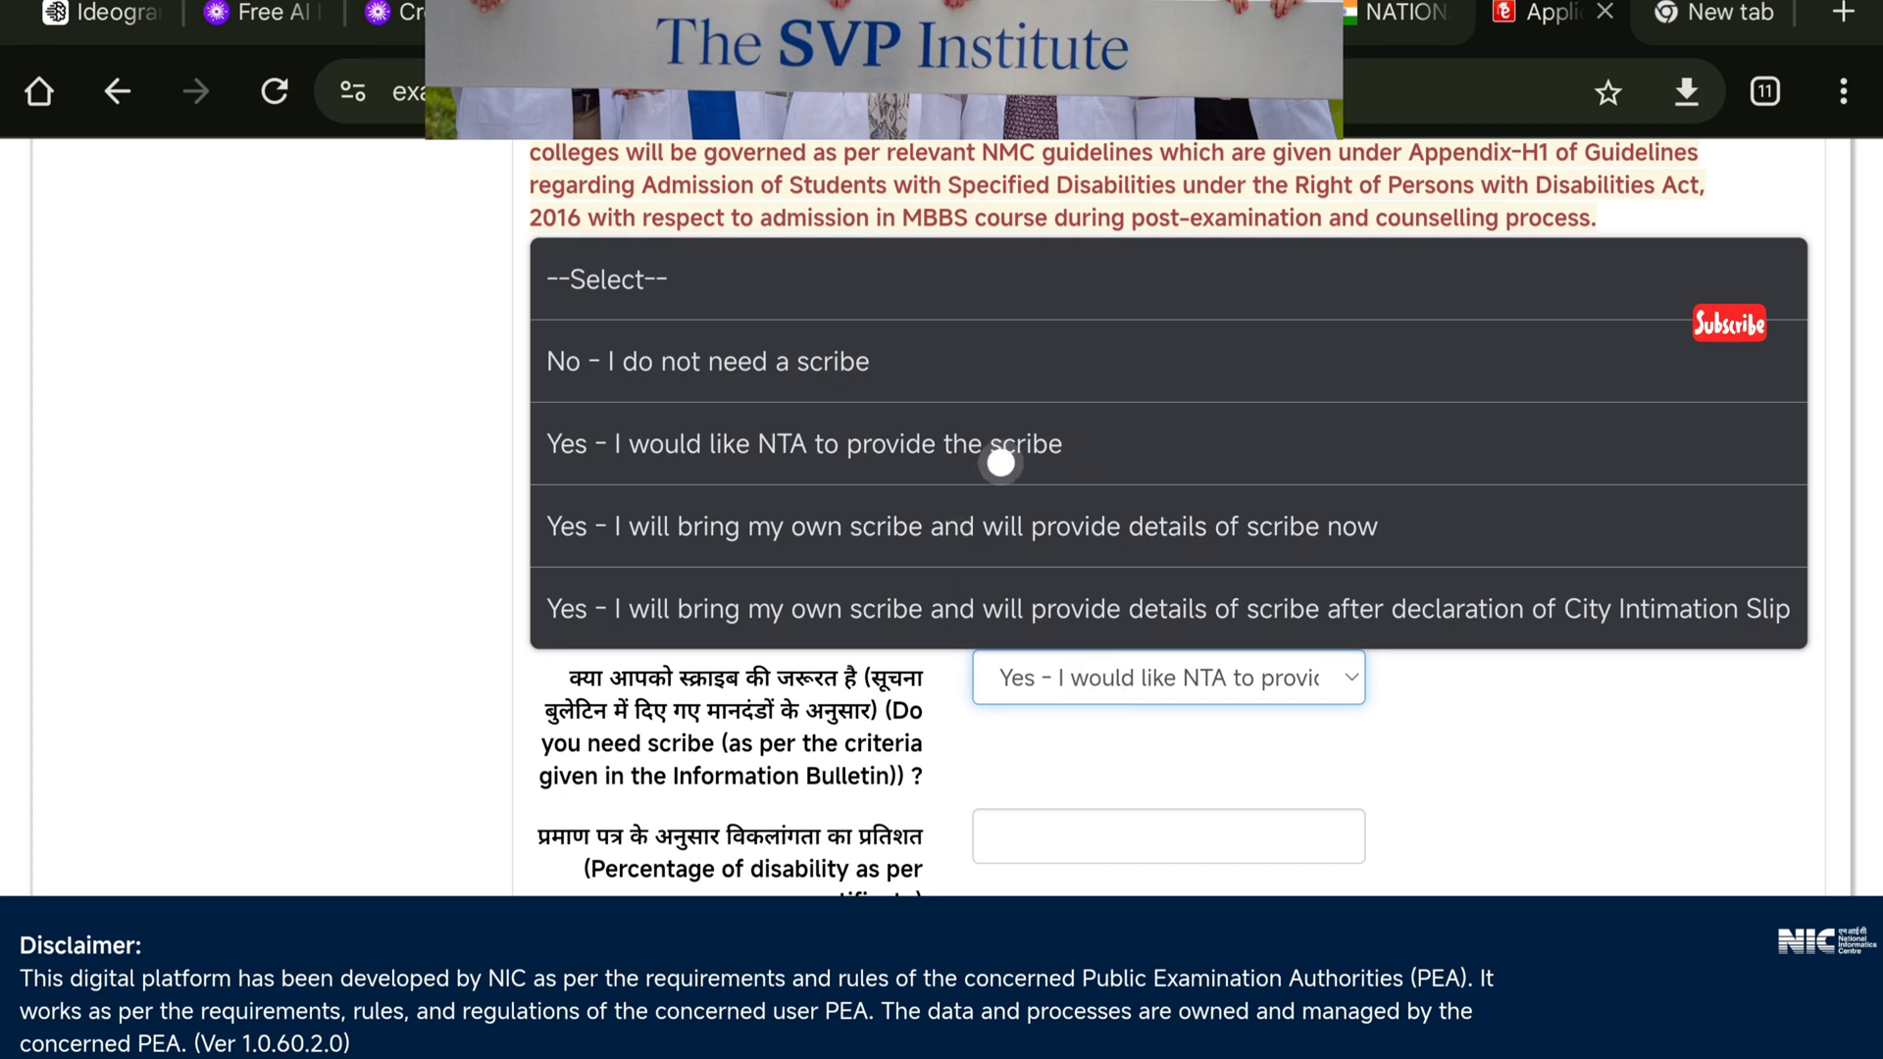
click(897, 350)
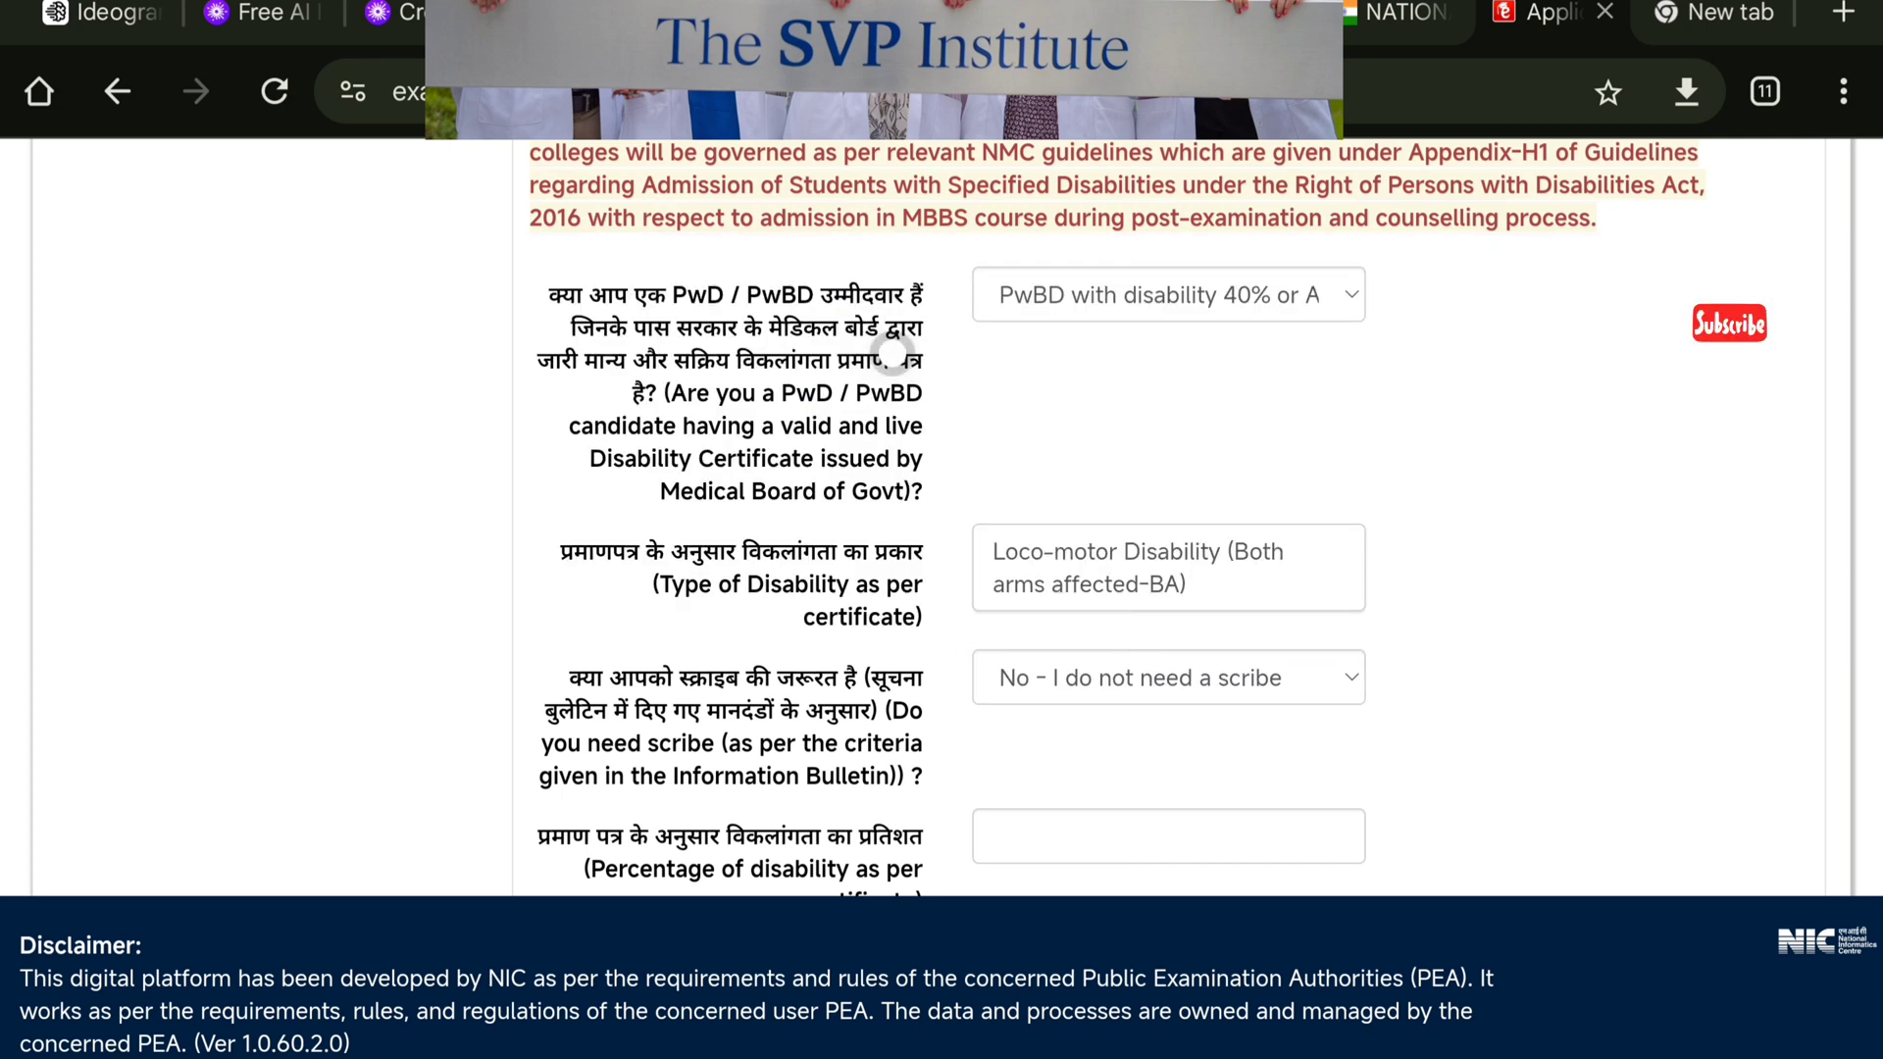
scroll(1569, 505, down, 2)
click(1278, 366)
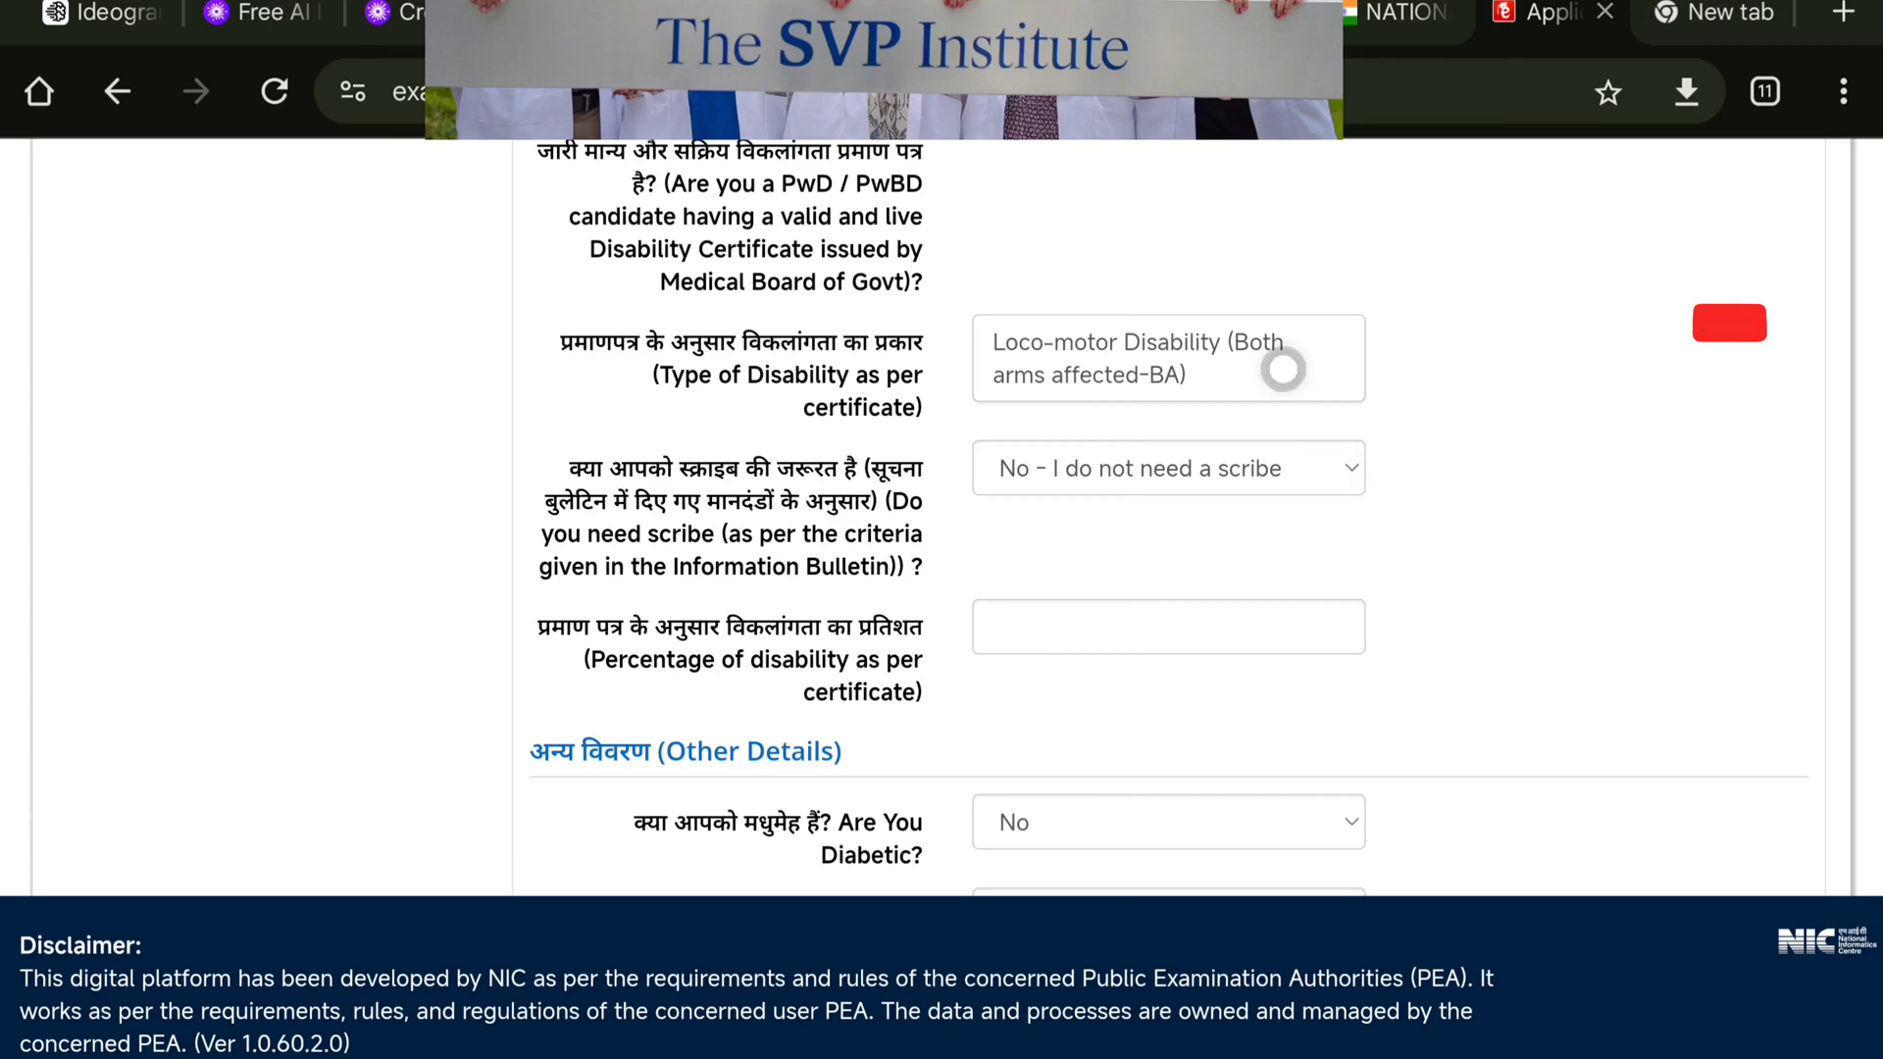
click(1095, 690)
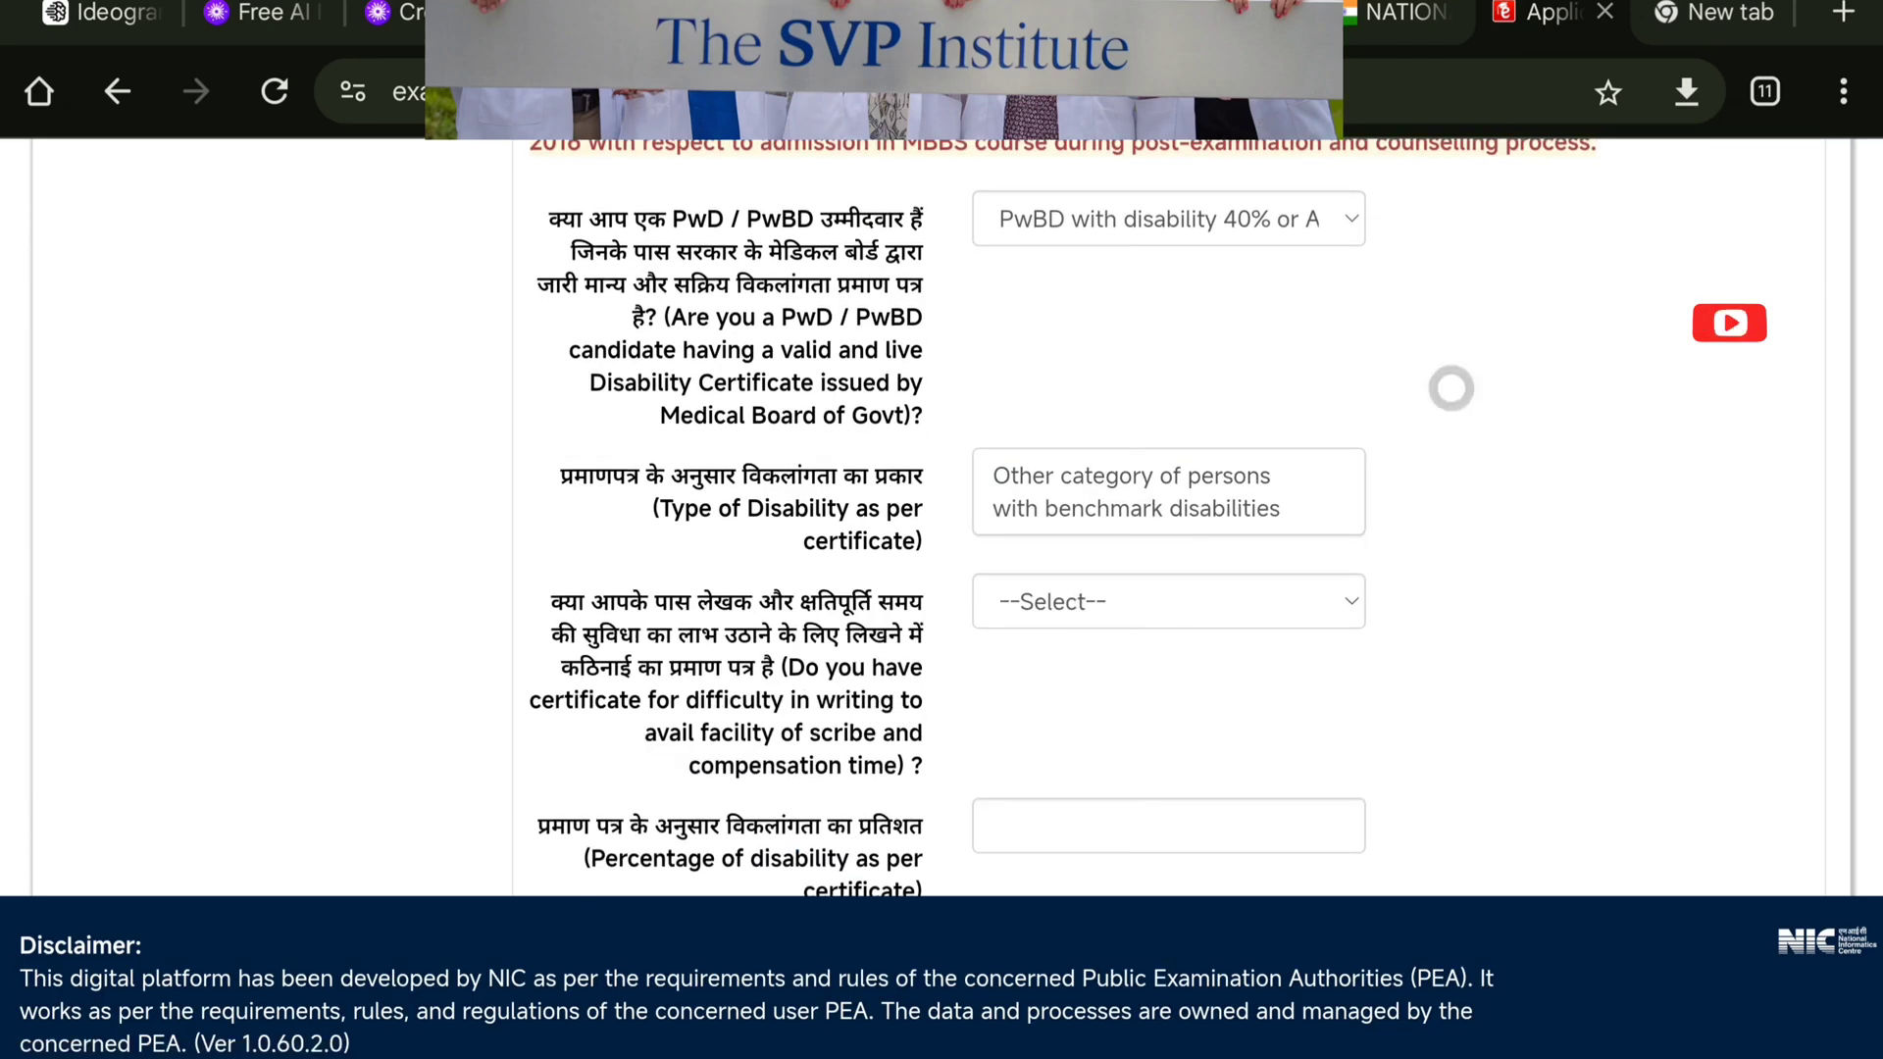
- Answer "No" to having a certificate for difficulty in writing to avail the scribe facility and compensation time
scroll(1446, 387, down, 1)
click(1321, 386)
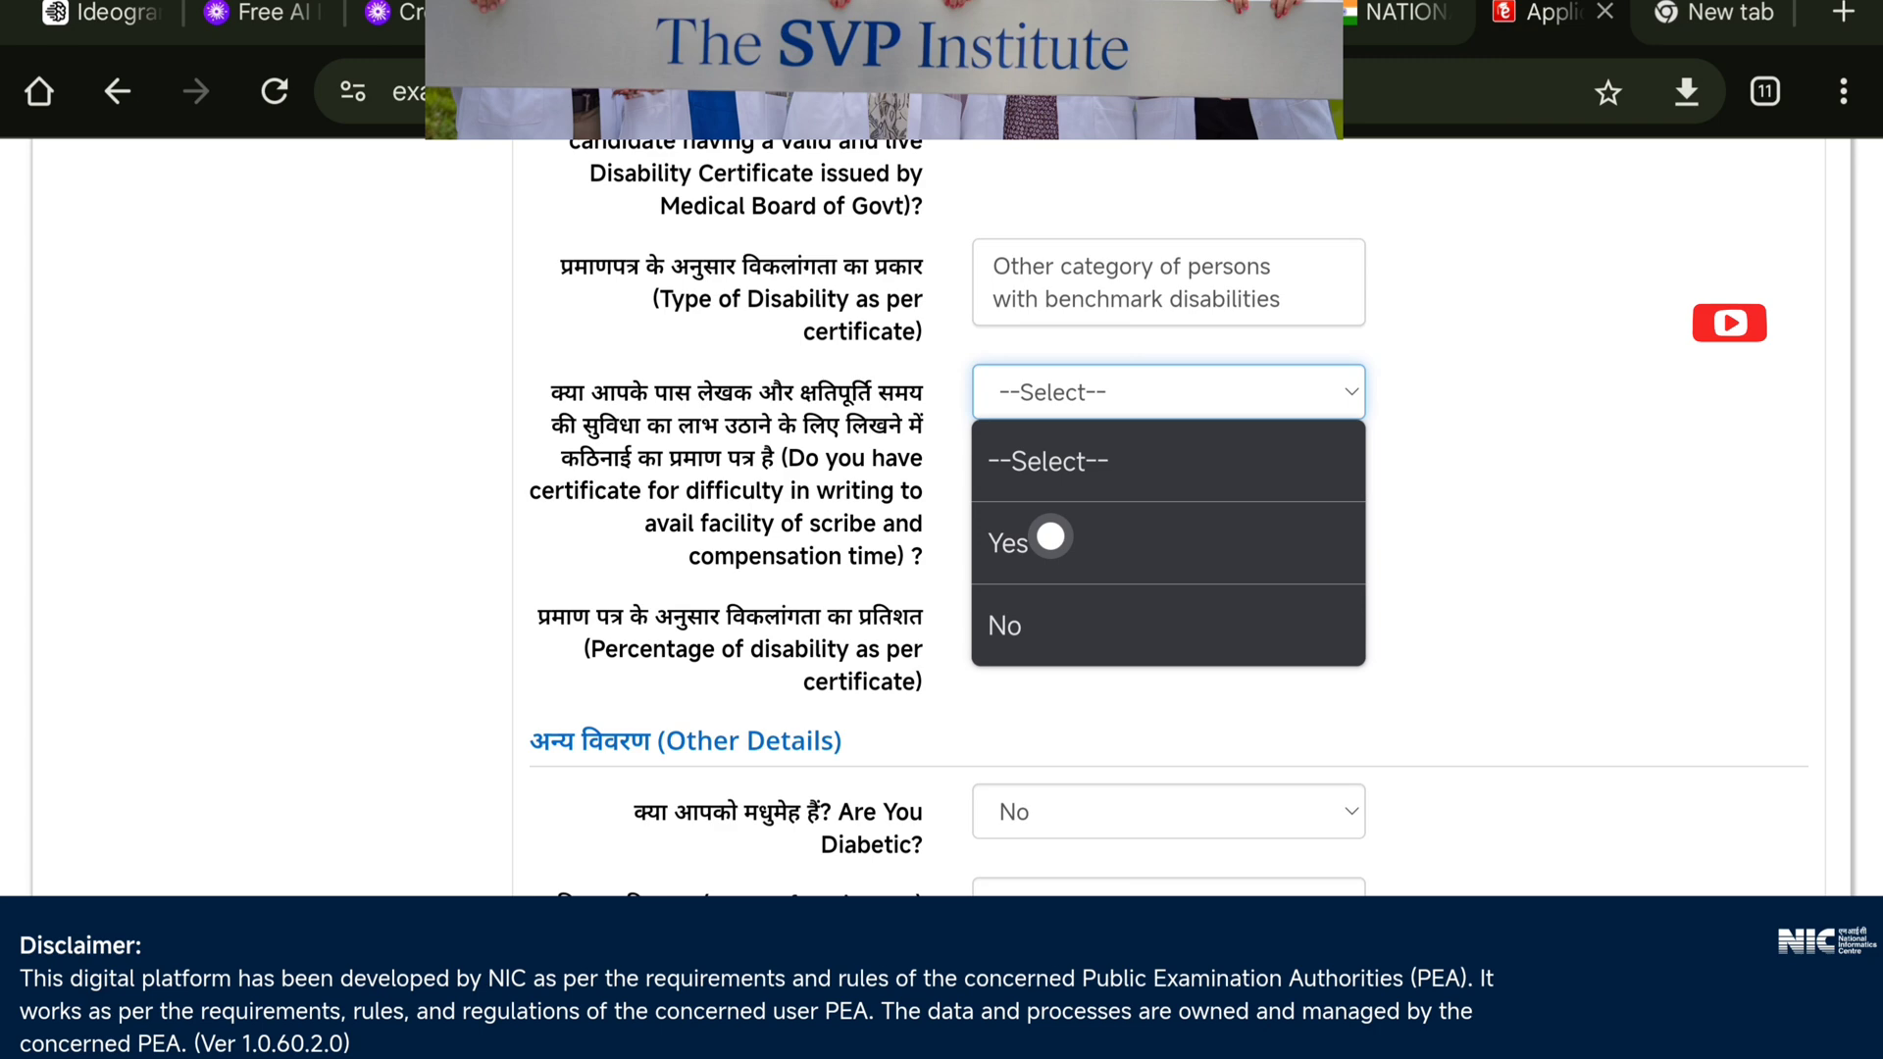
click(1612, 467)
scroll(1567, 547, up, 2)
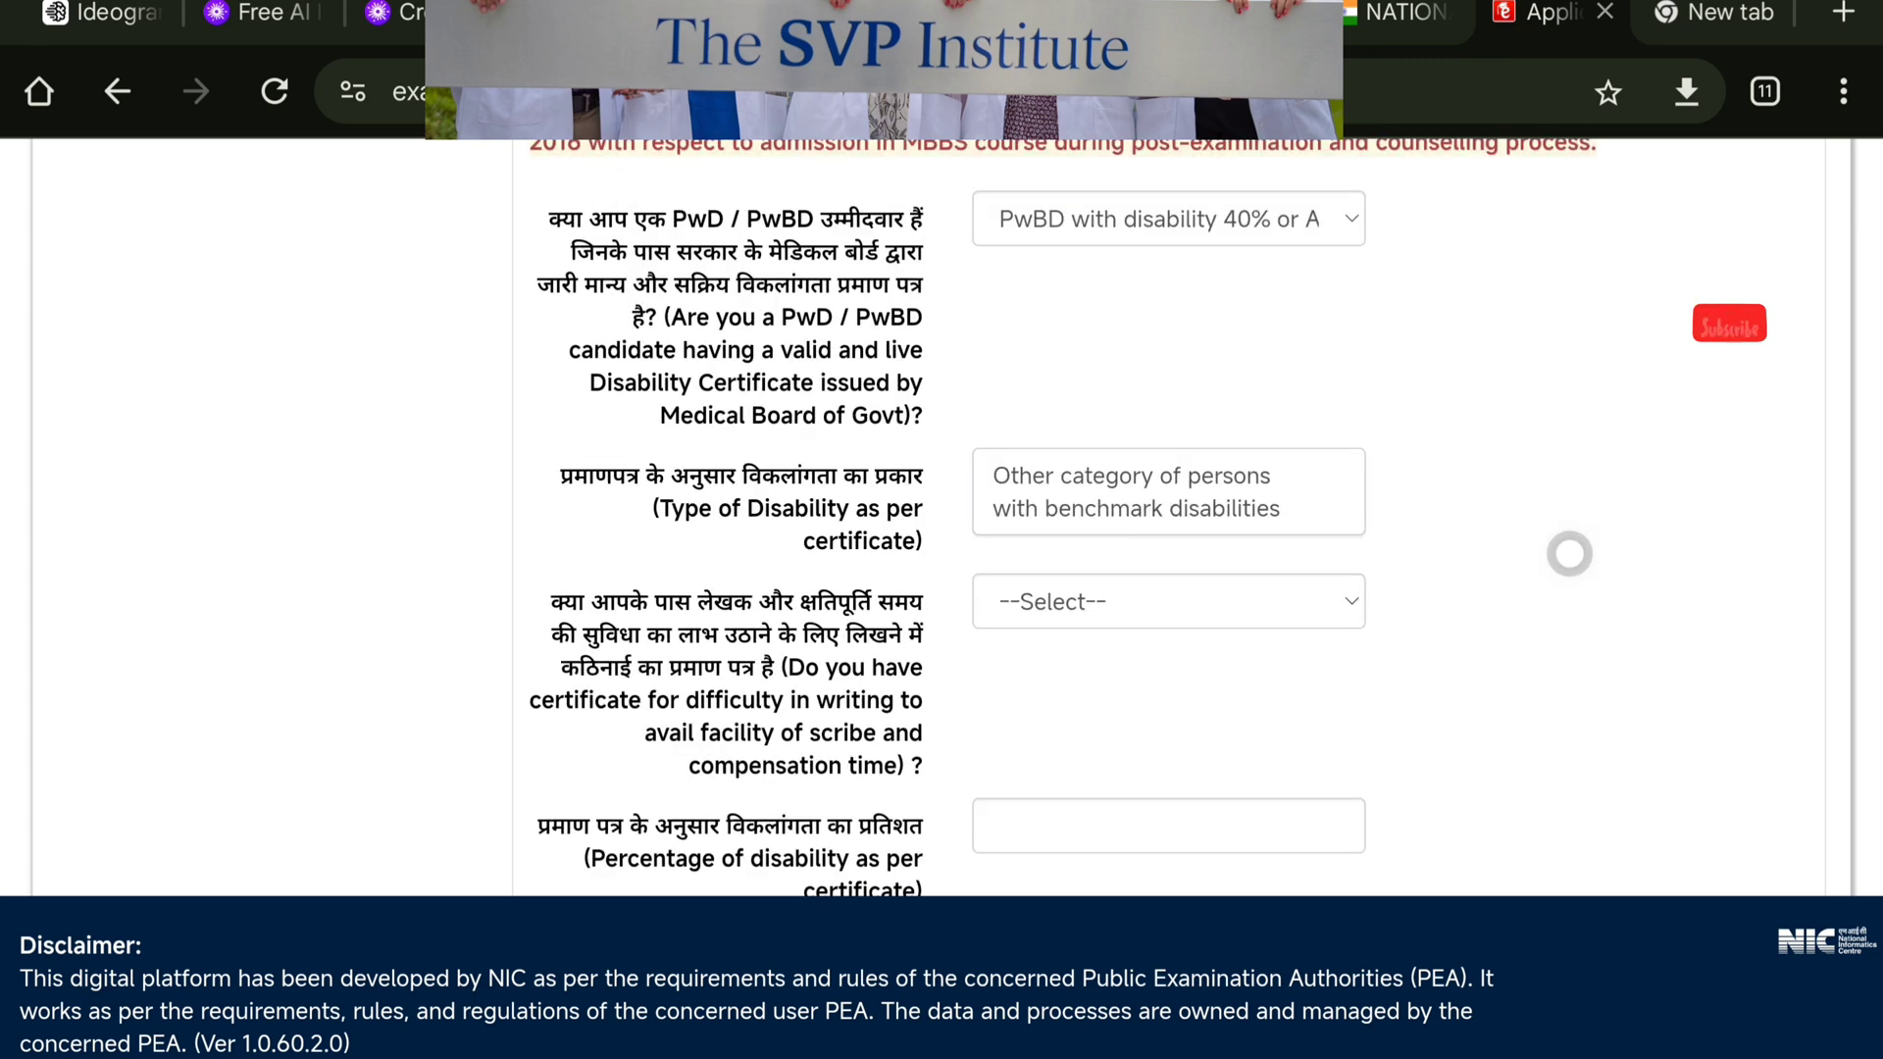
scroll(1569, 554, down, 2)
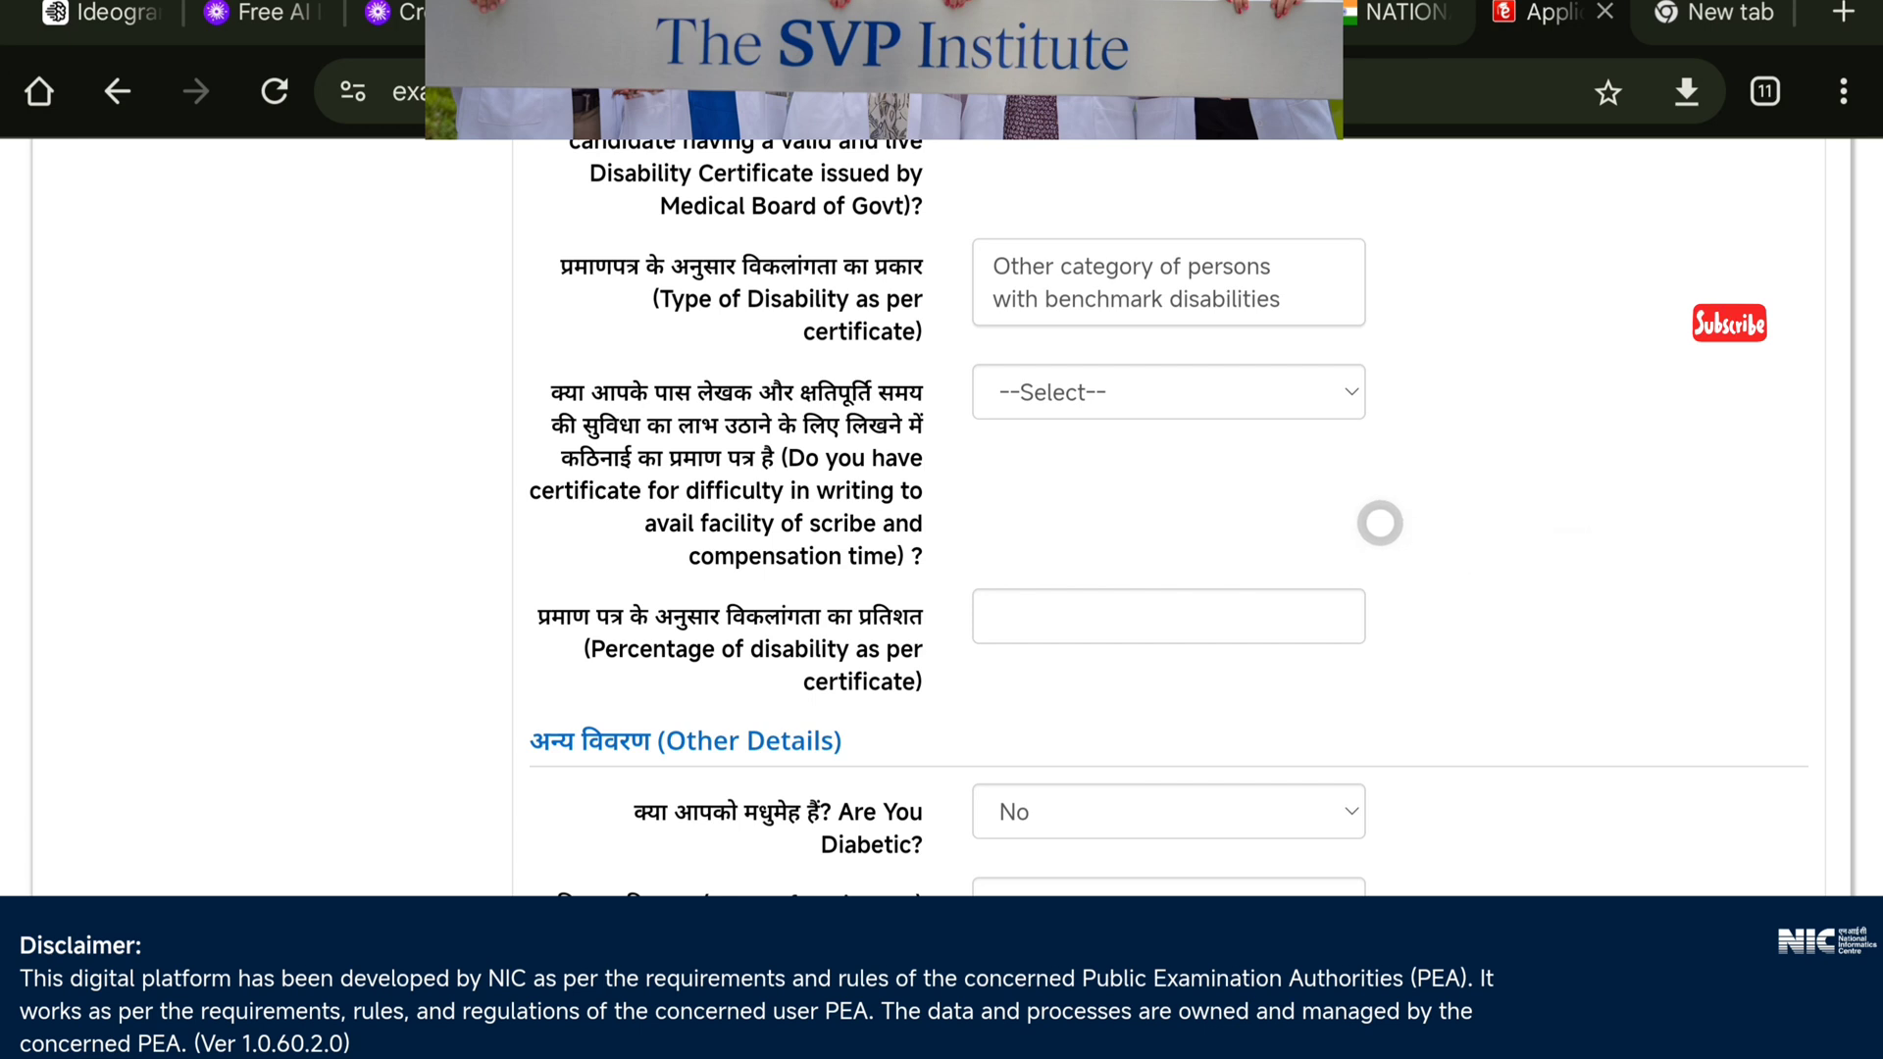
click(1332, 410)
click(1045, 655)
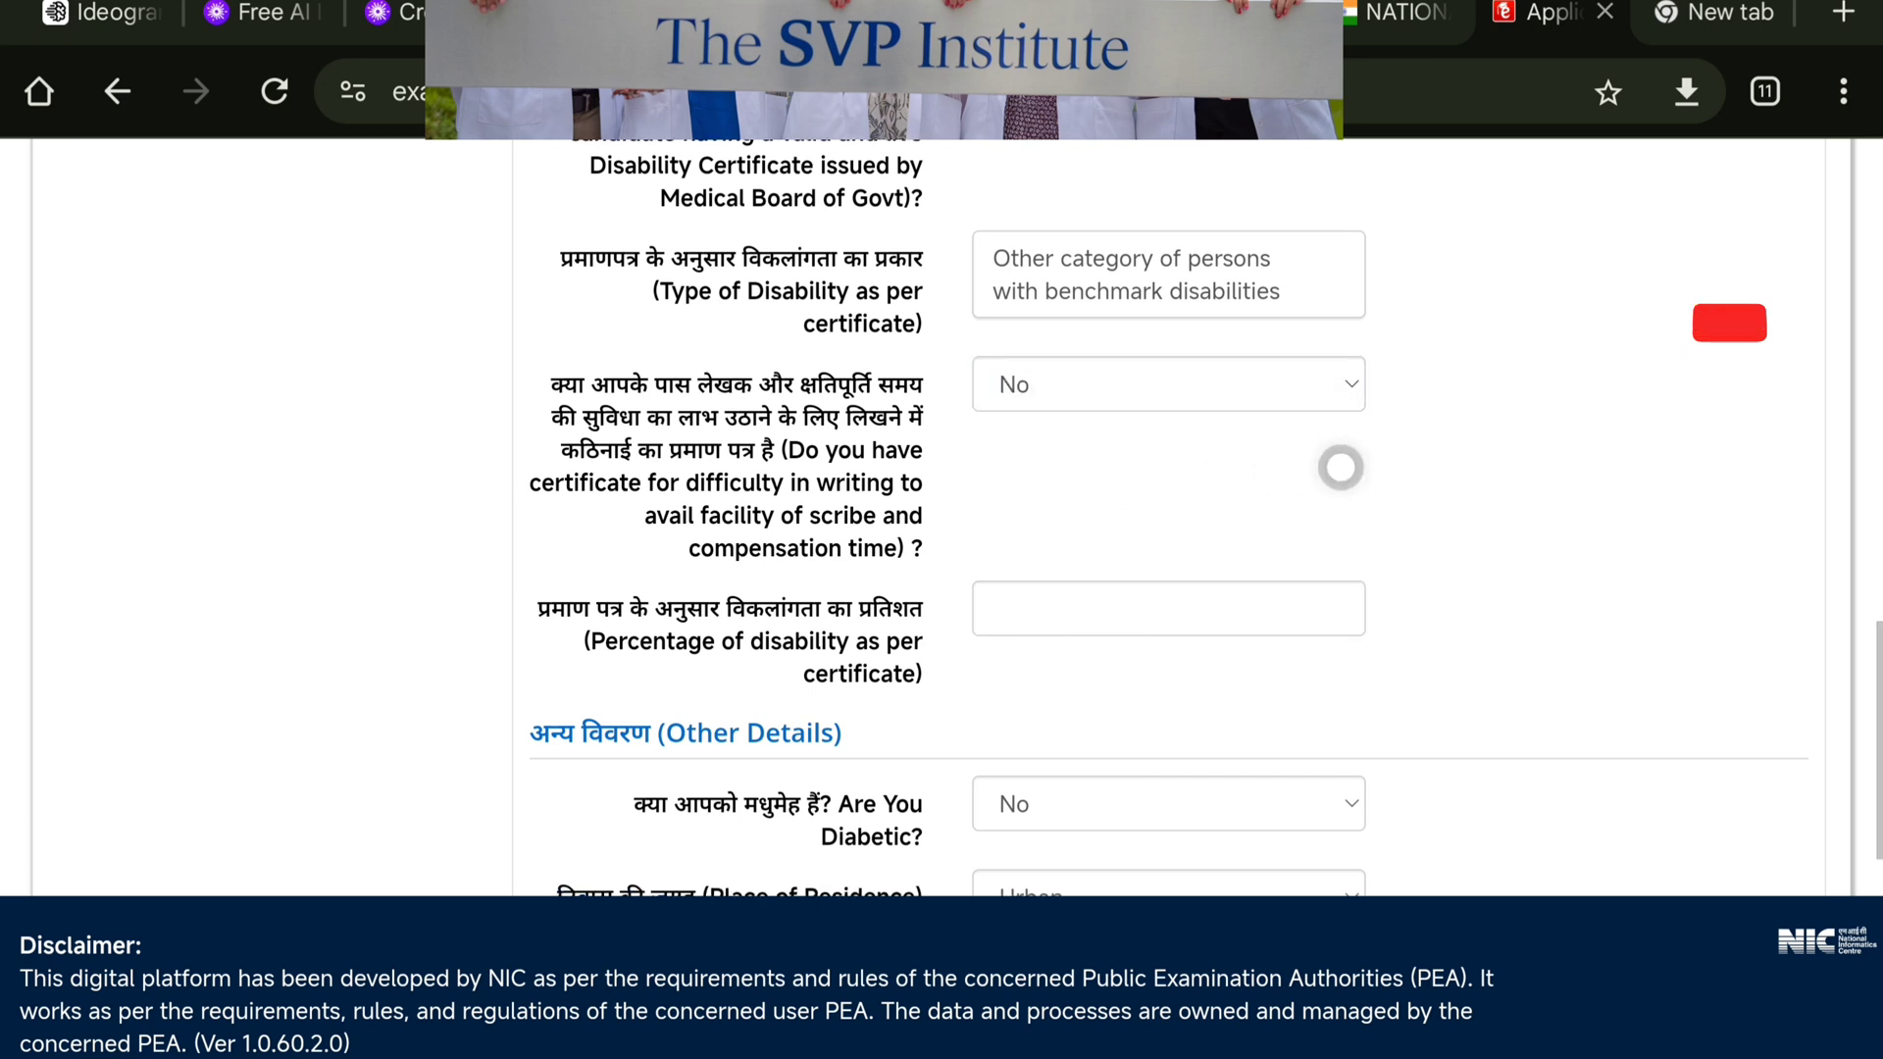
- Enter 50 as the percentage of disability as per certificate, without a percent sign
scroll(1339, 462, down, 2)
click(1212, 413)
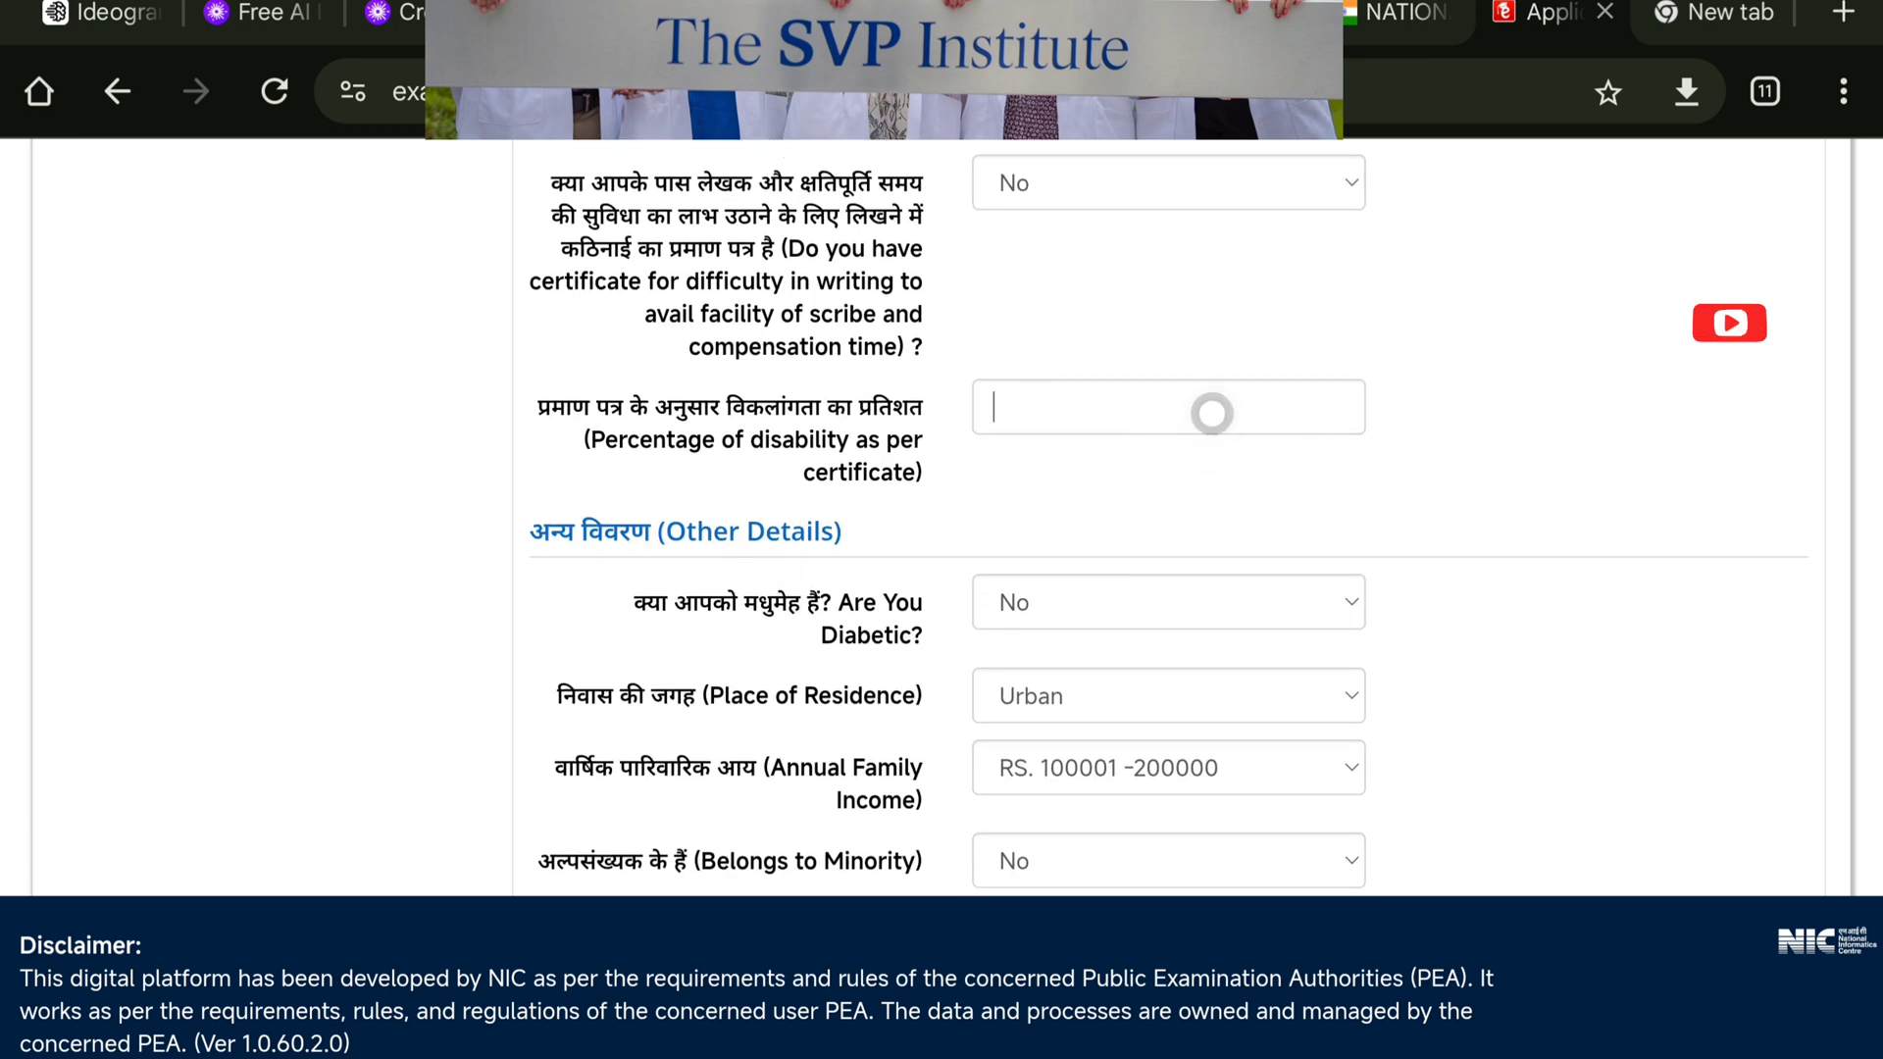
text(50%)
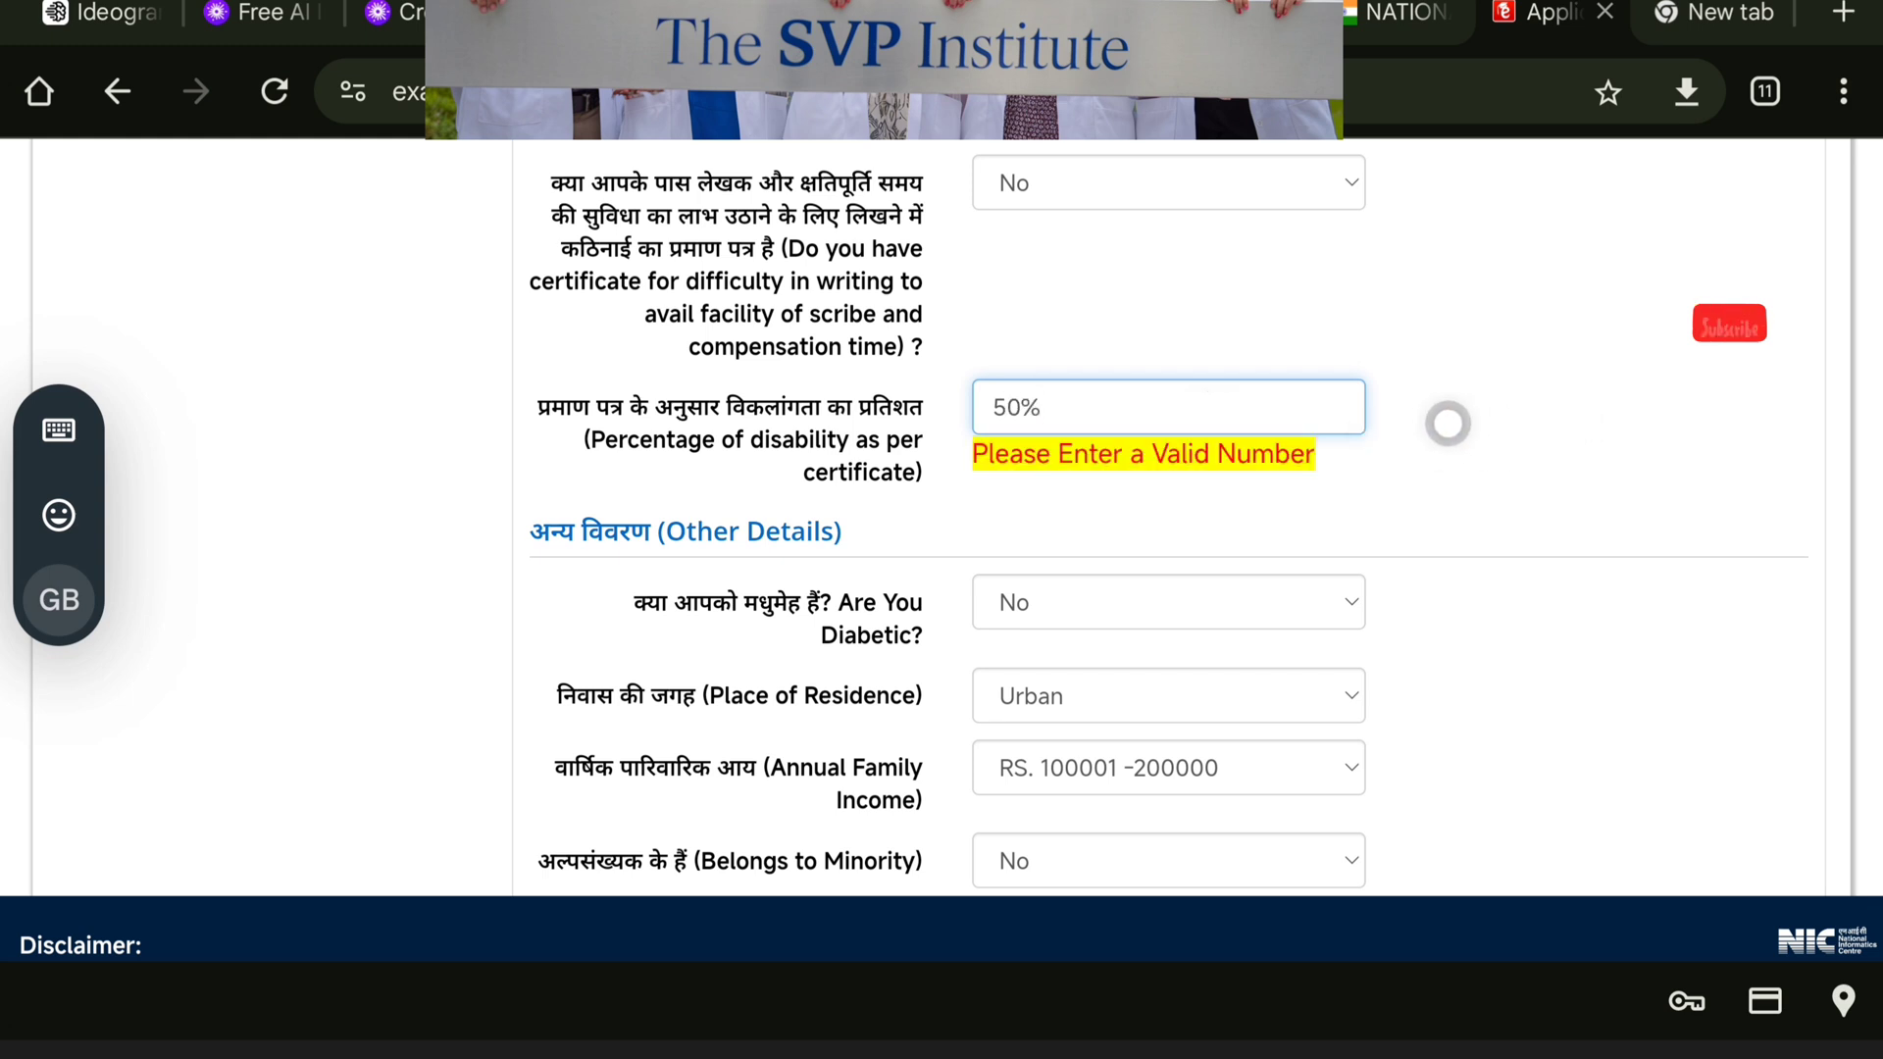
key(BackSpace)
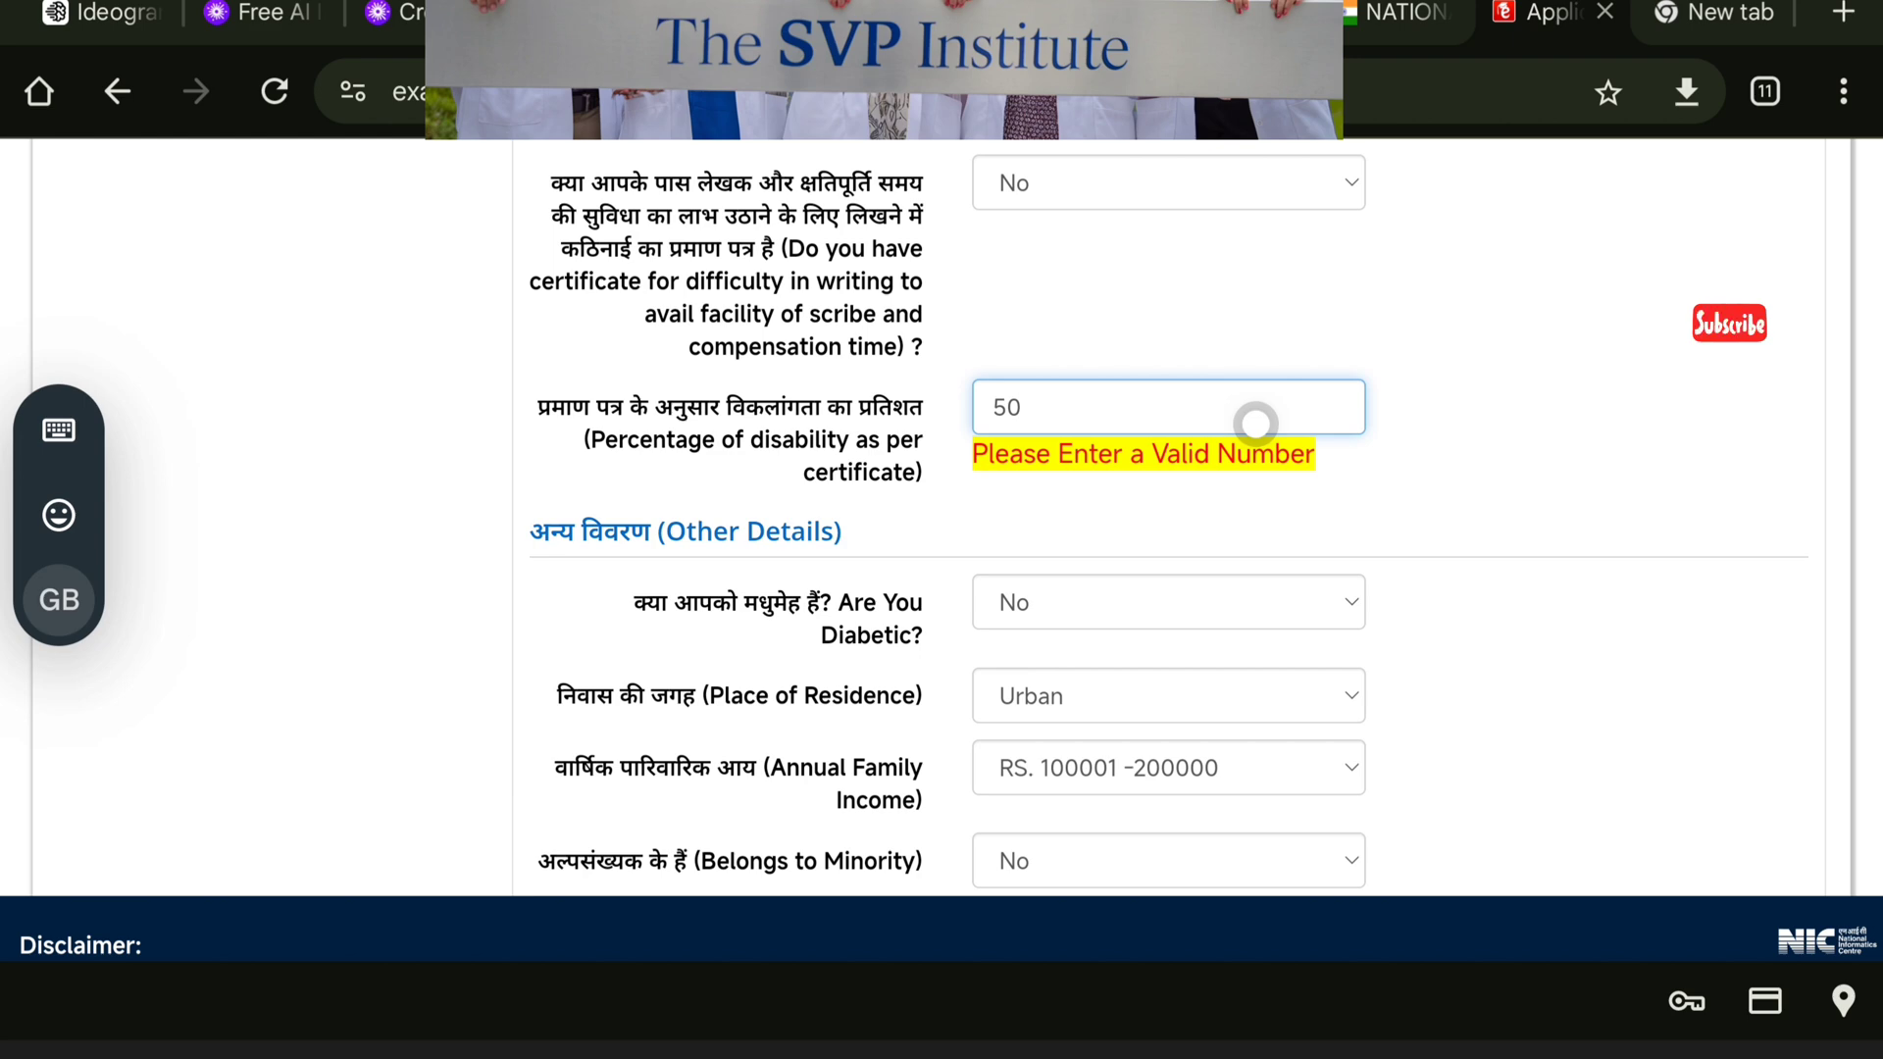
click(1484, 491)
- Review the filled disability fields and the available disability types, keeping "Other category of persons with benchmark disabilities" selected
scroll(1495, 492, up, 6)
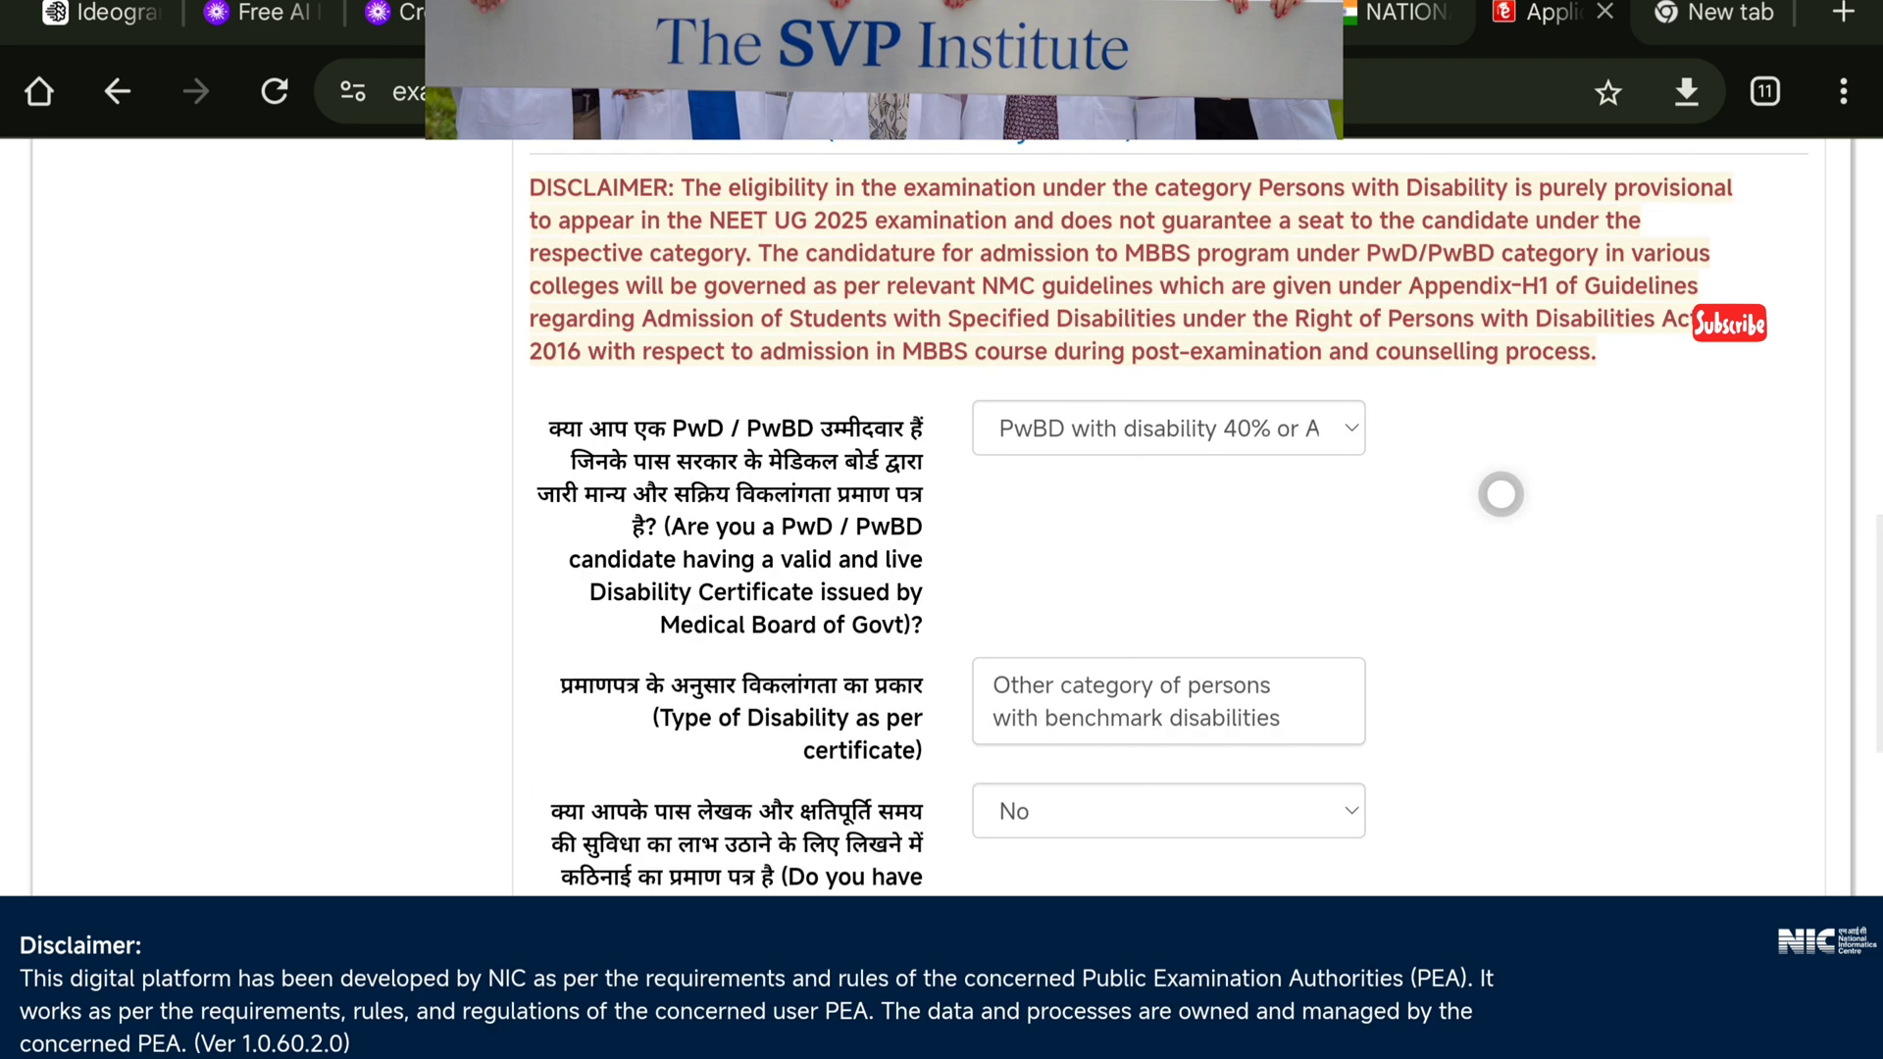
scroll(1500, 494, down, 3)
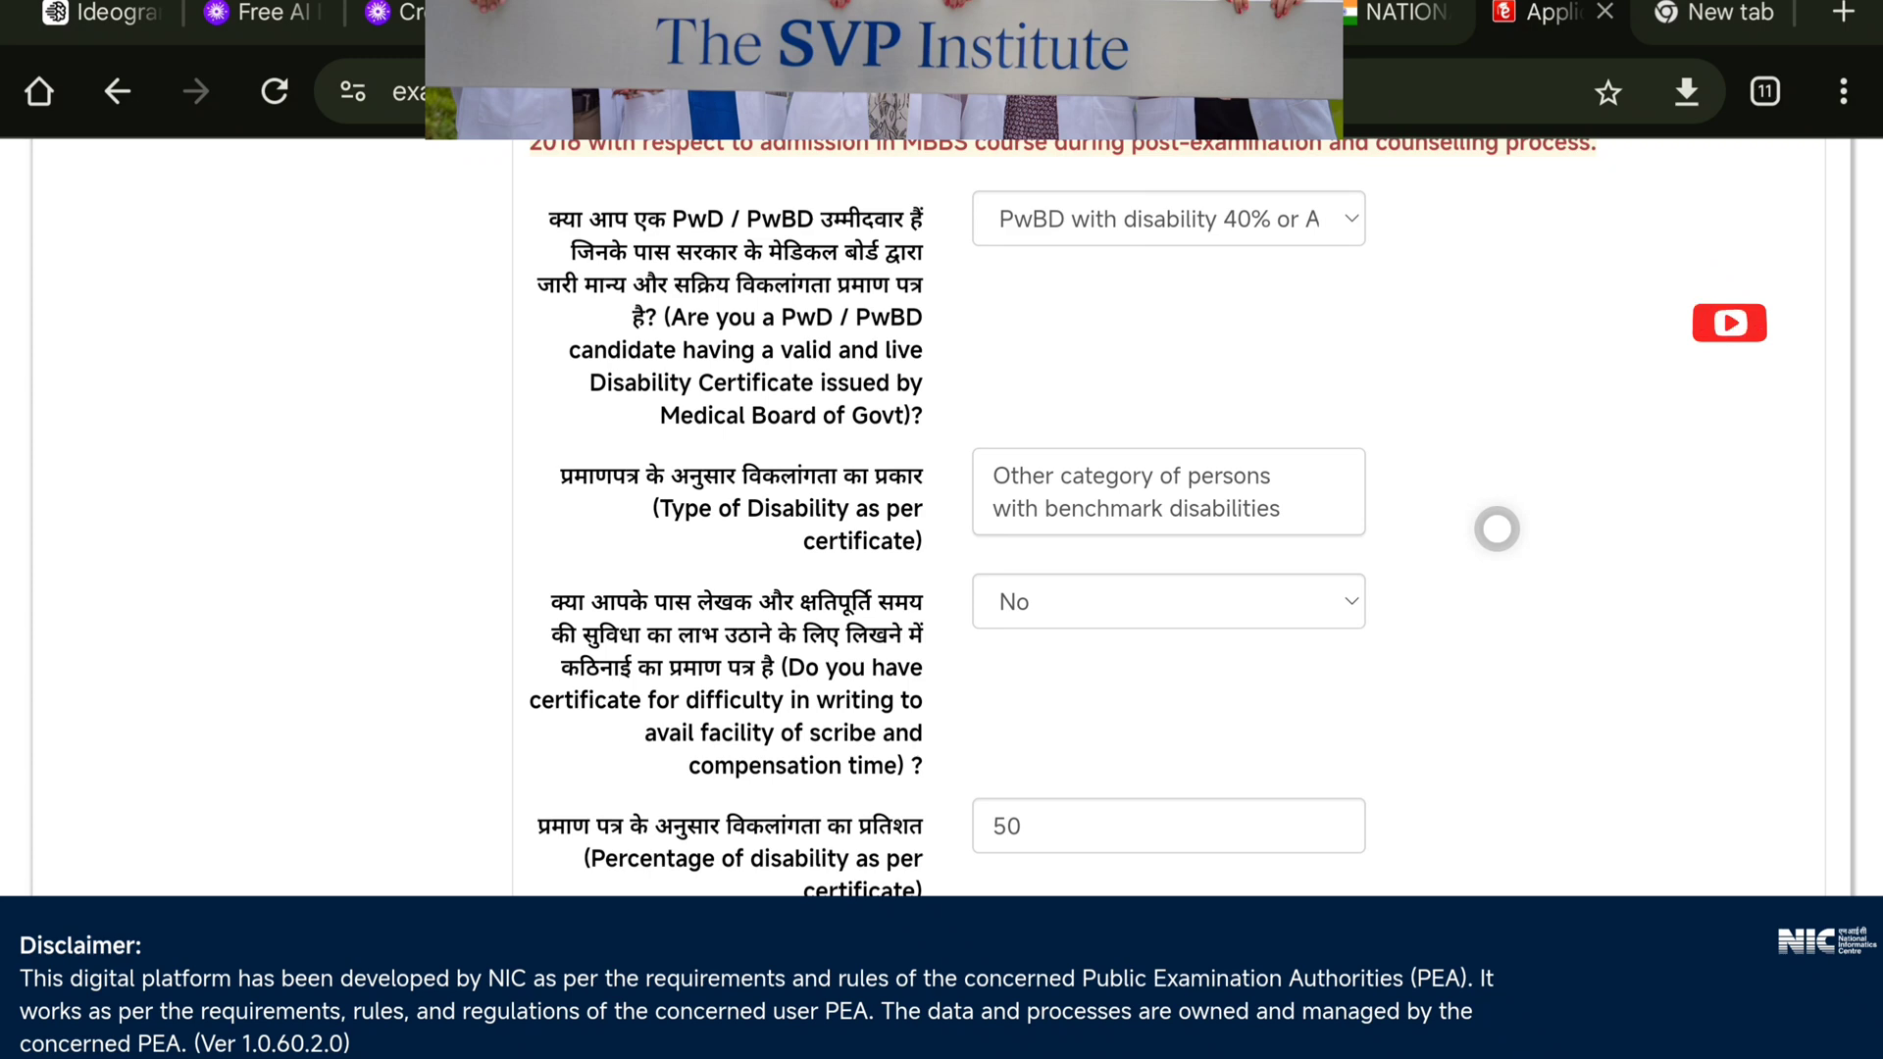
scroll(1710, 521, down, 3)
scroll(1698, 534, up, 4)
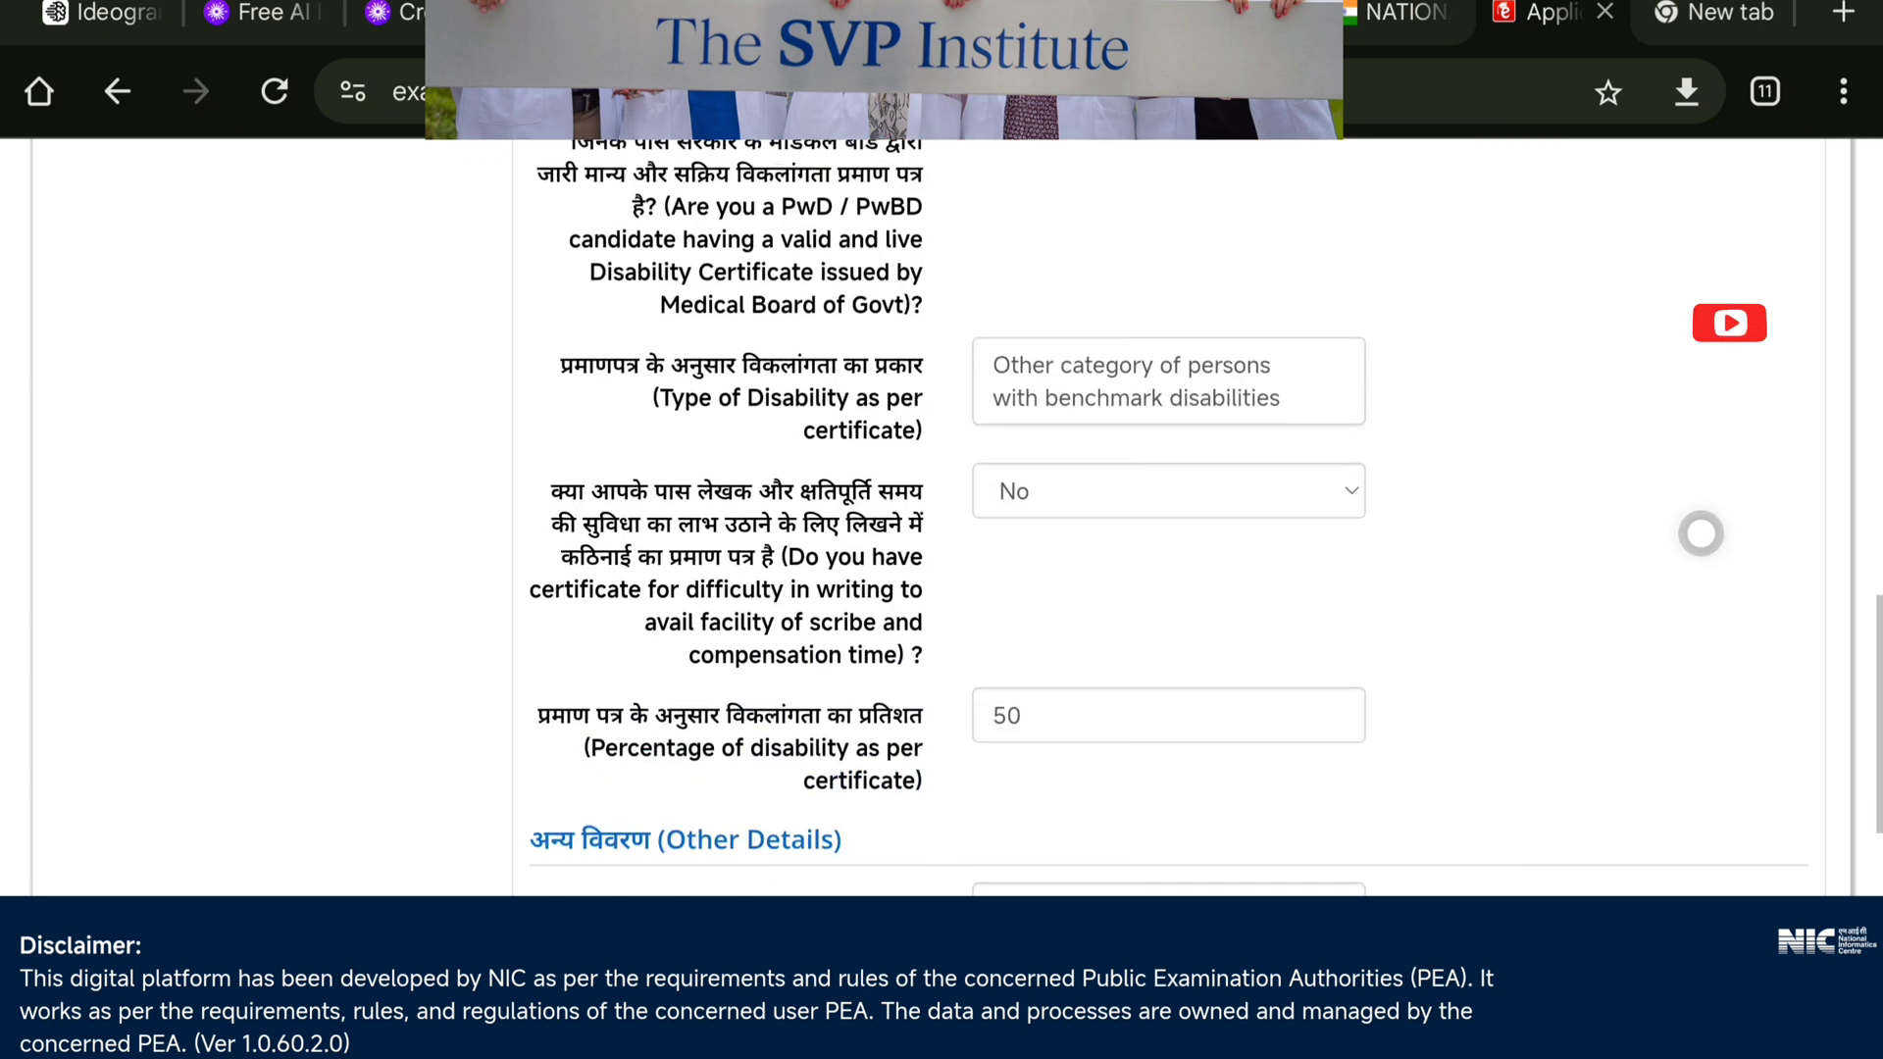
click(1238, 626)
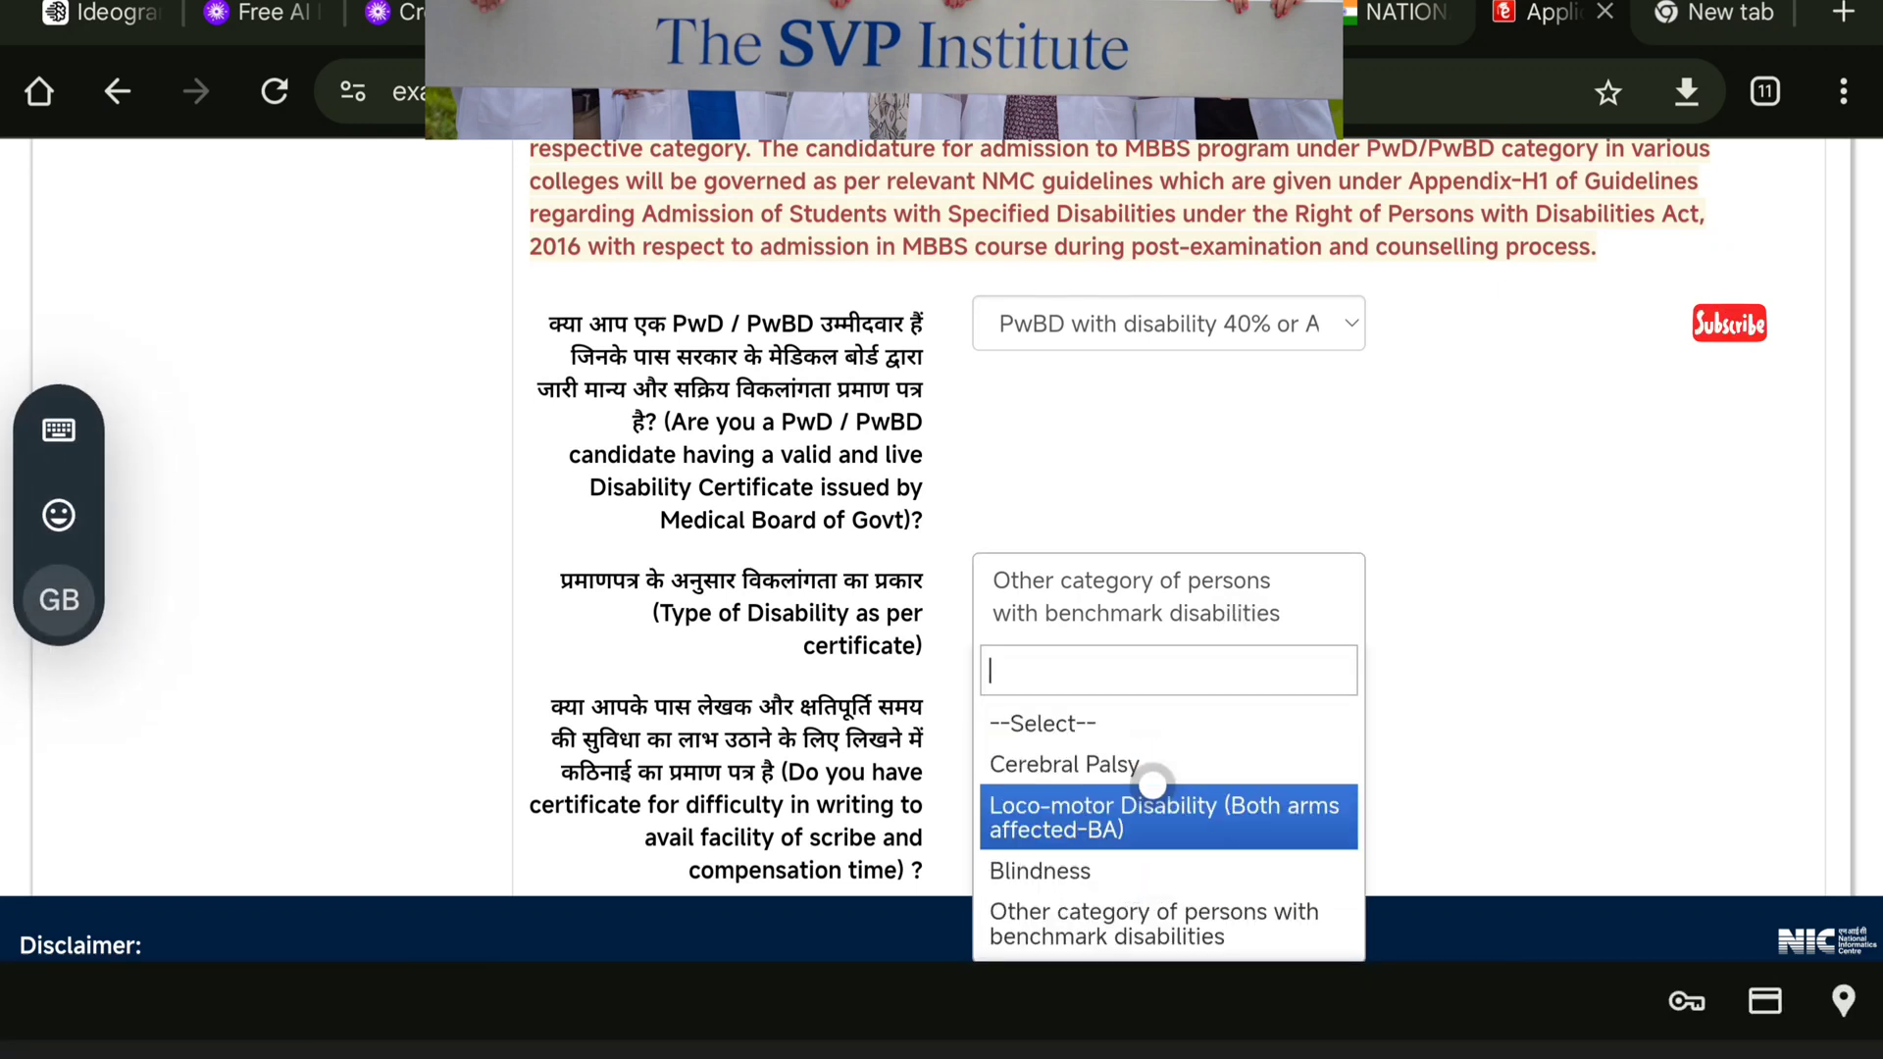
click(1188, 946)
click(1192, 378)
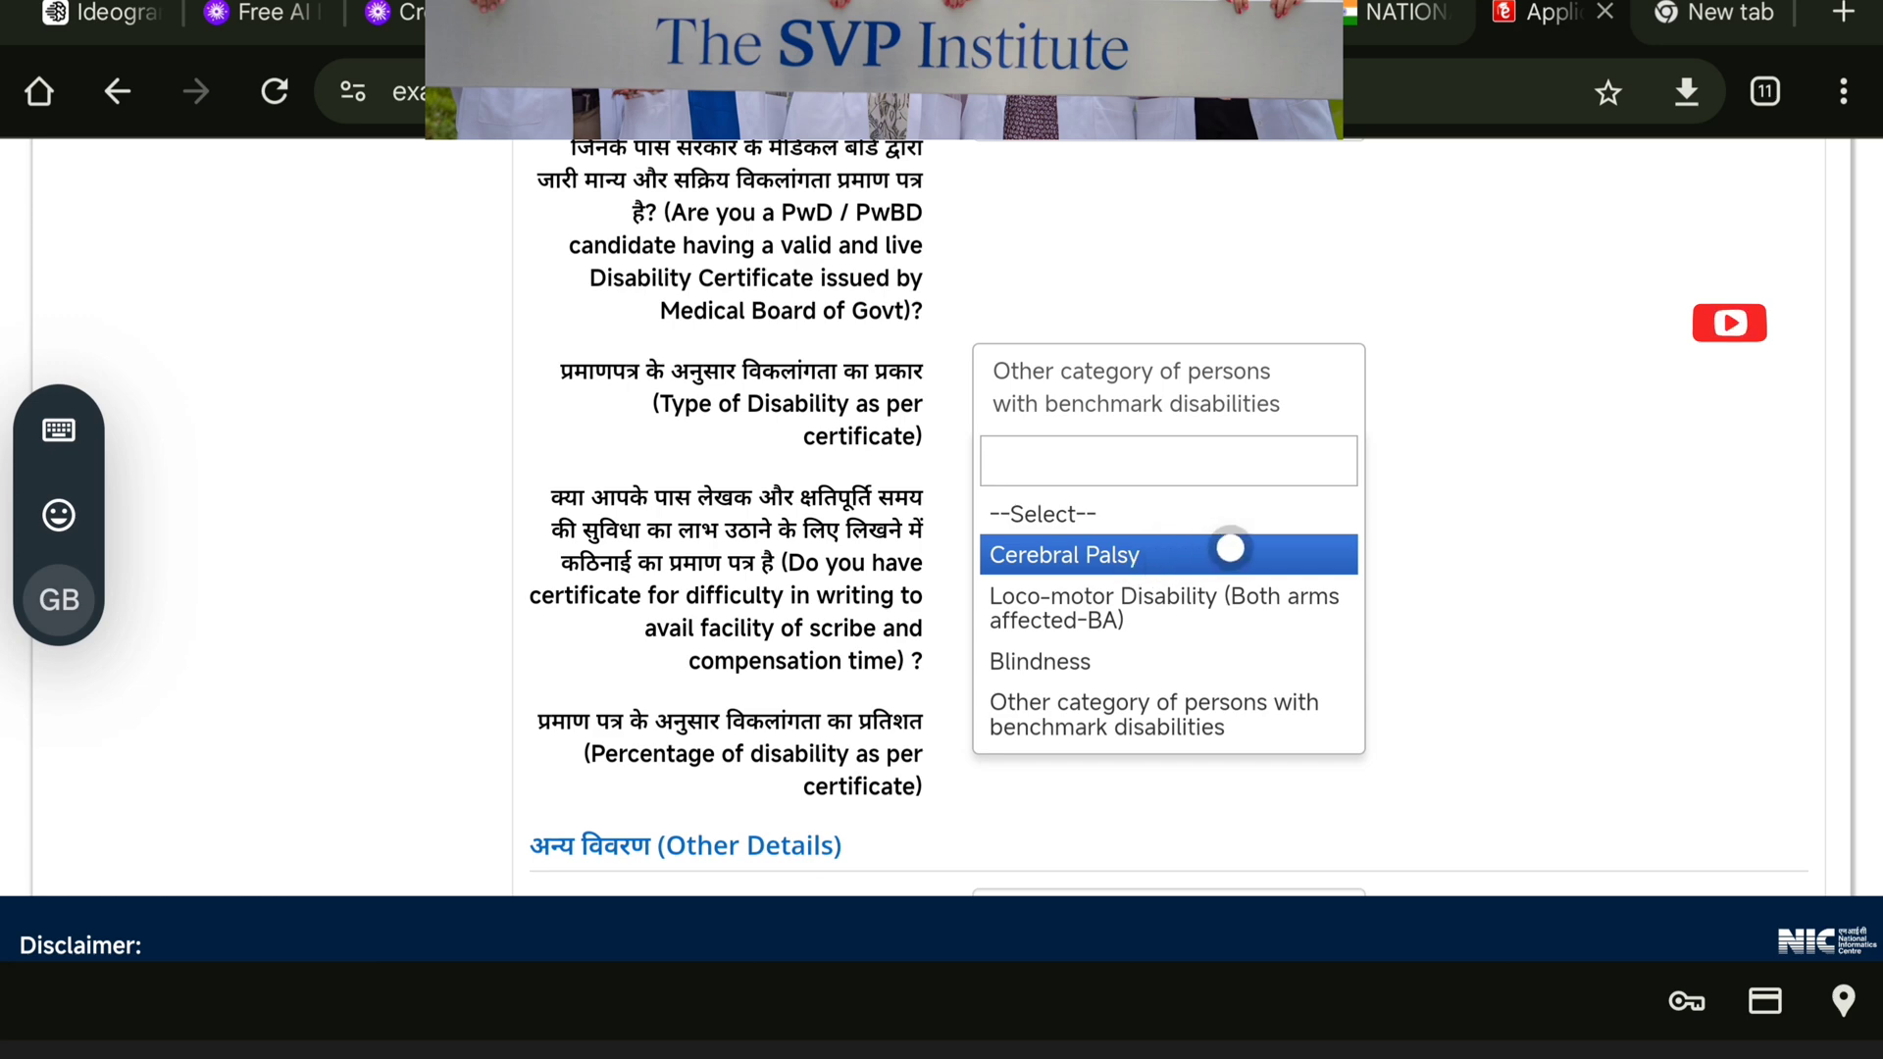
click(1269, 722)
scroll(1597, 643, down, 2)
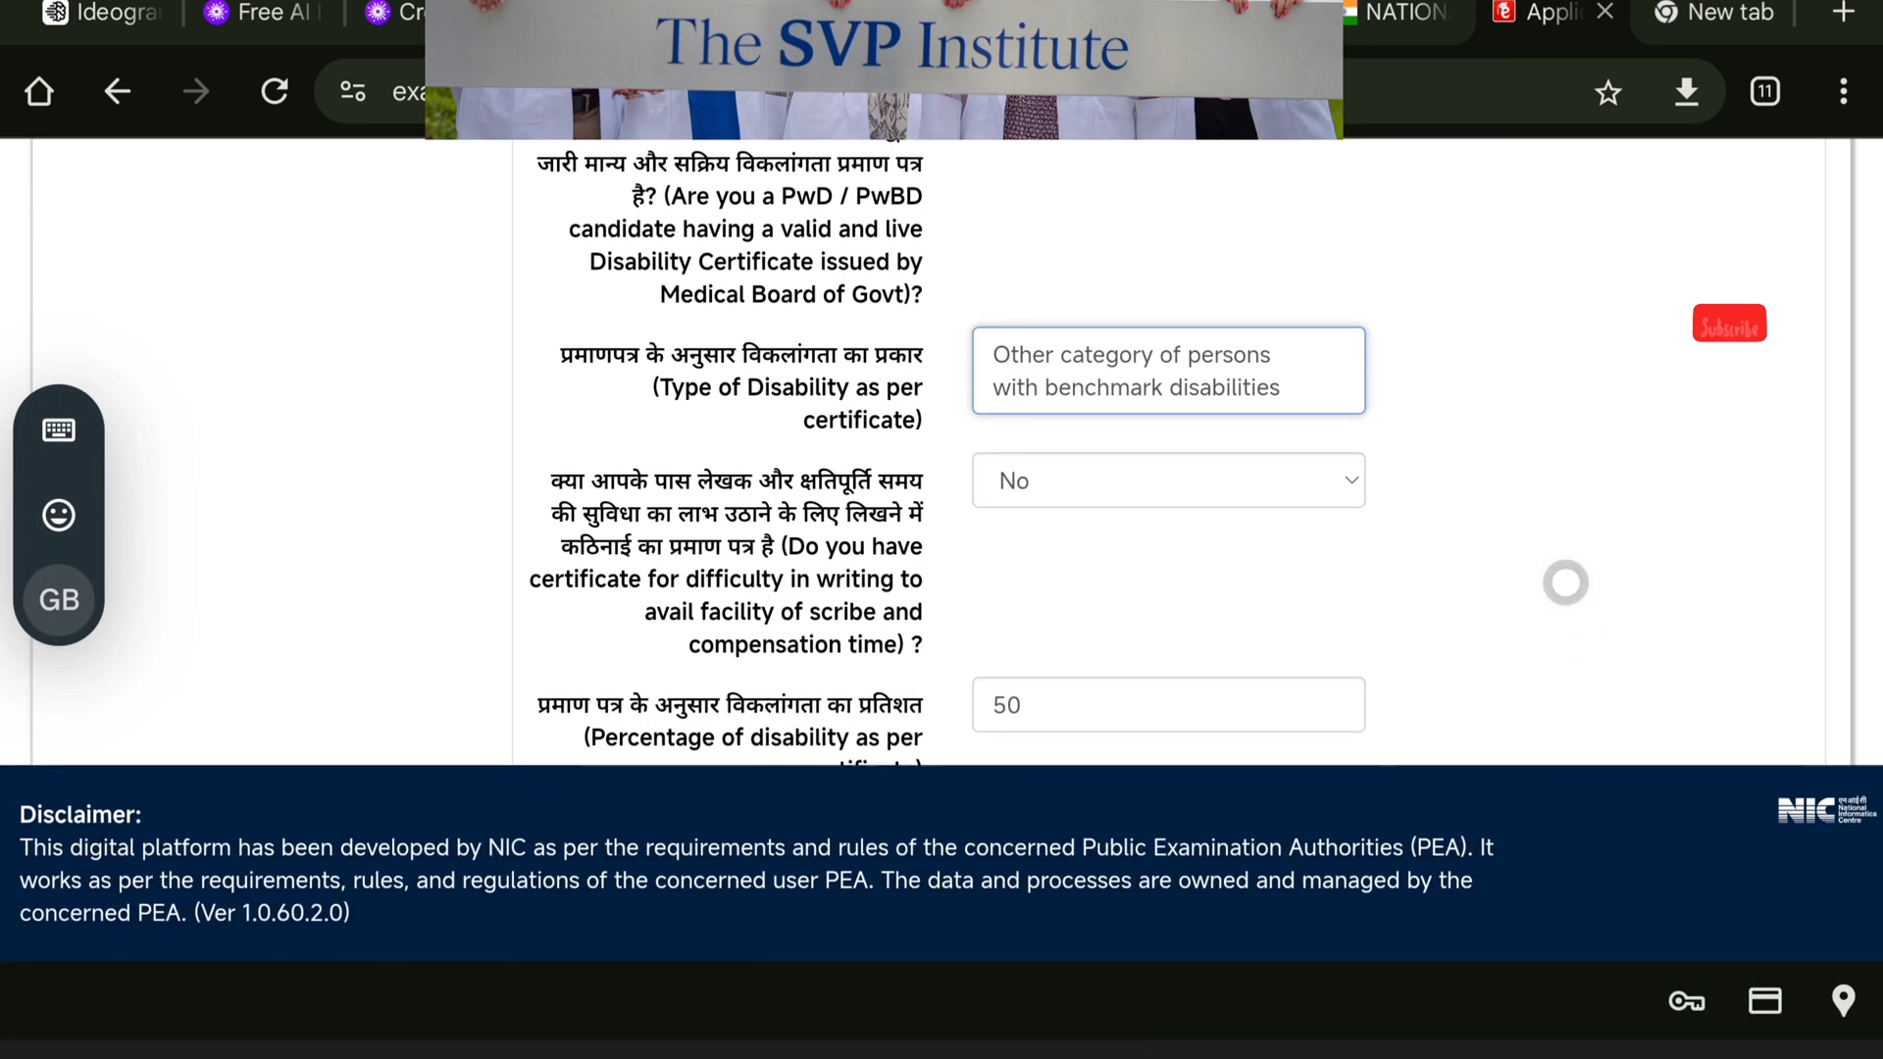
scroll(1563, 579, down, 3)
scroll(1487, 512, up, 3)
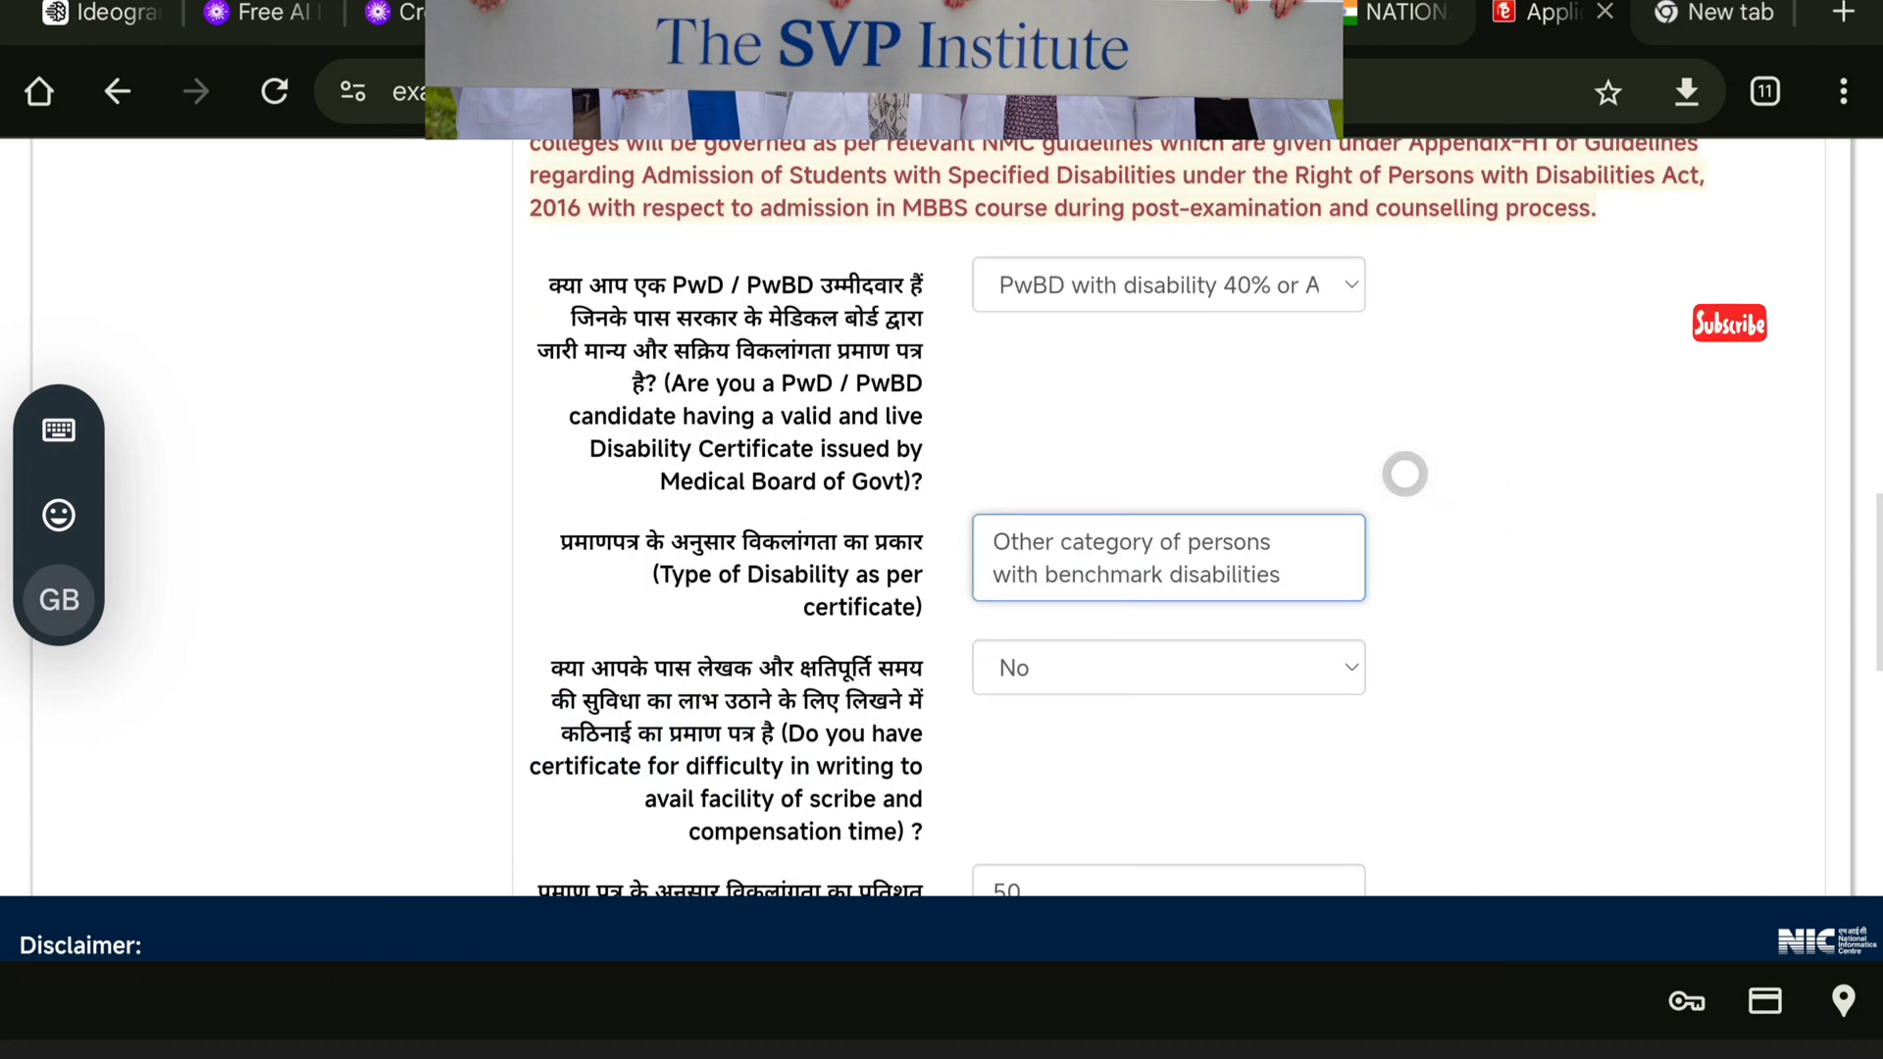
click(1340, 562)
click(1425, 493)
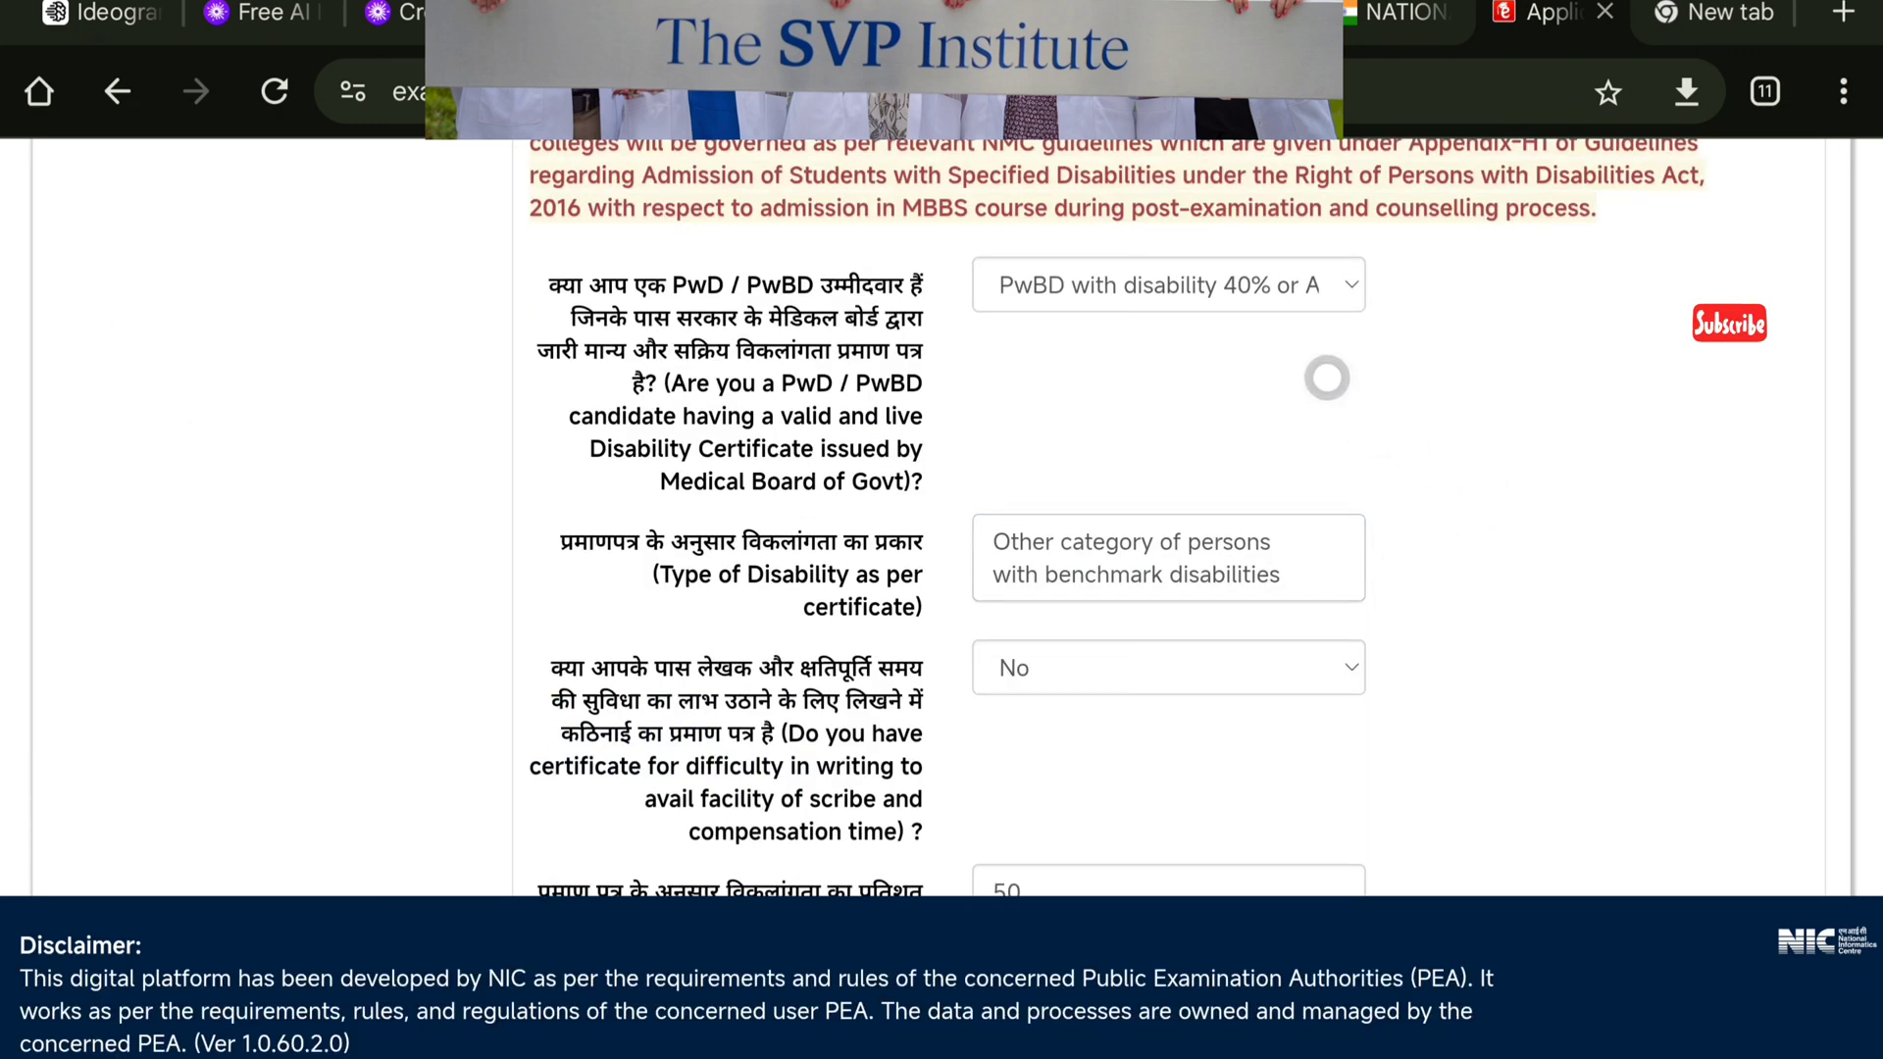
- Change the PwD / PwBD candidate answer to the PwD option for a disability of less than 40%
click(1265, 295)
click(1170, 601)
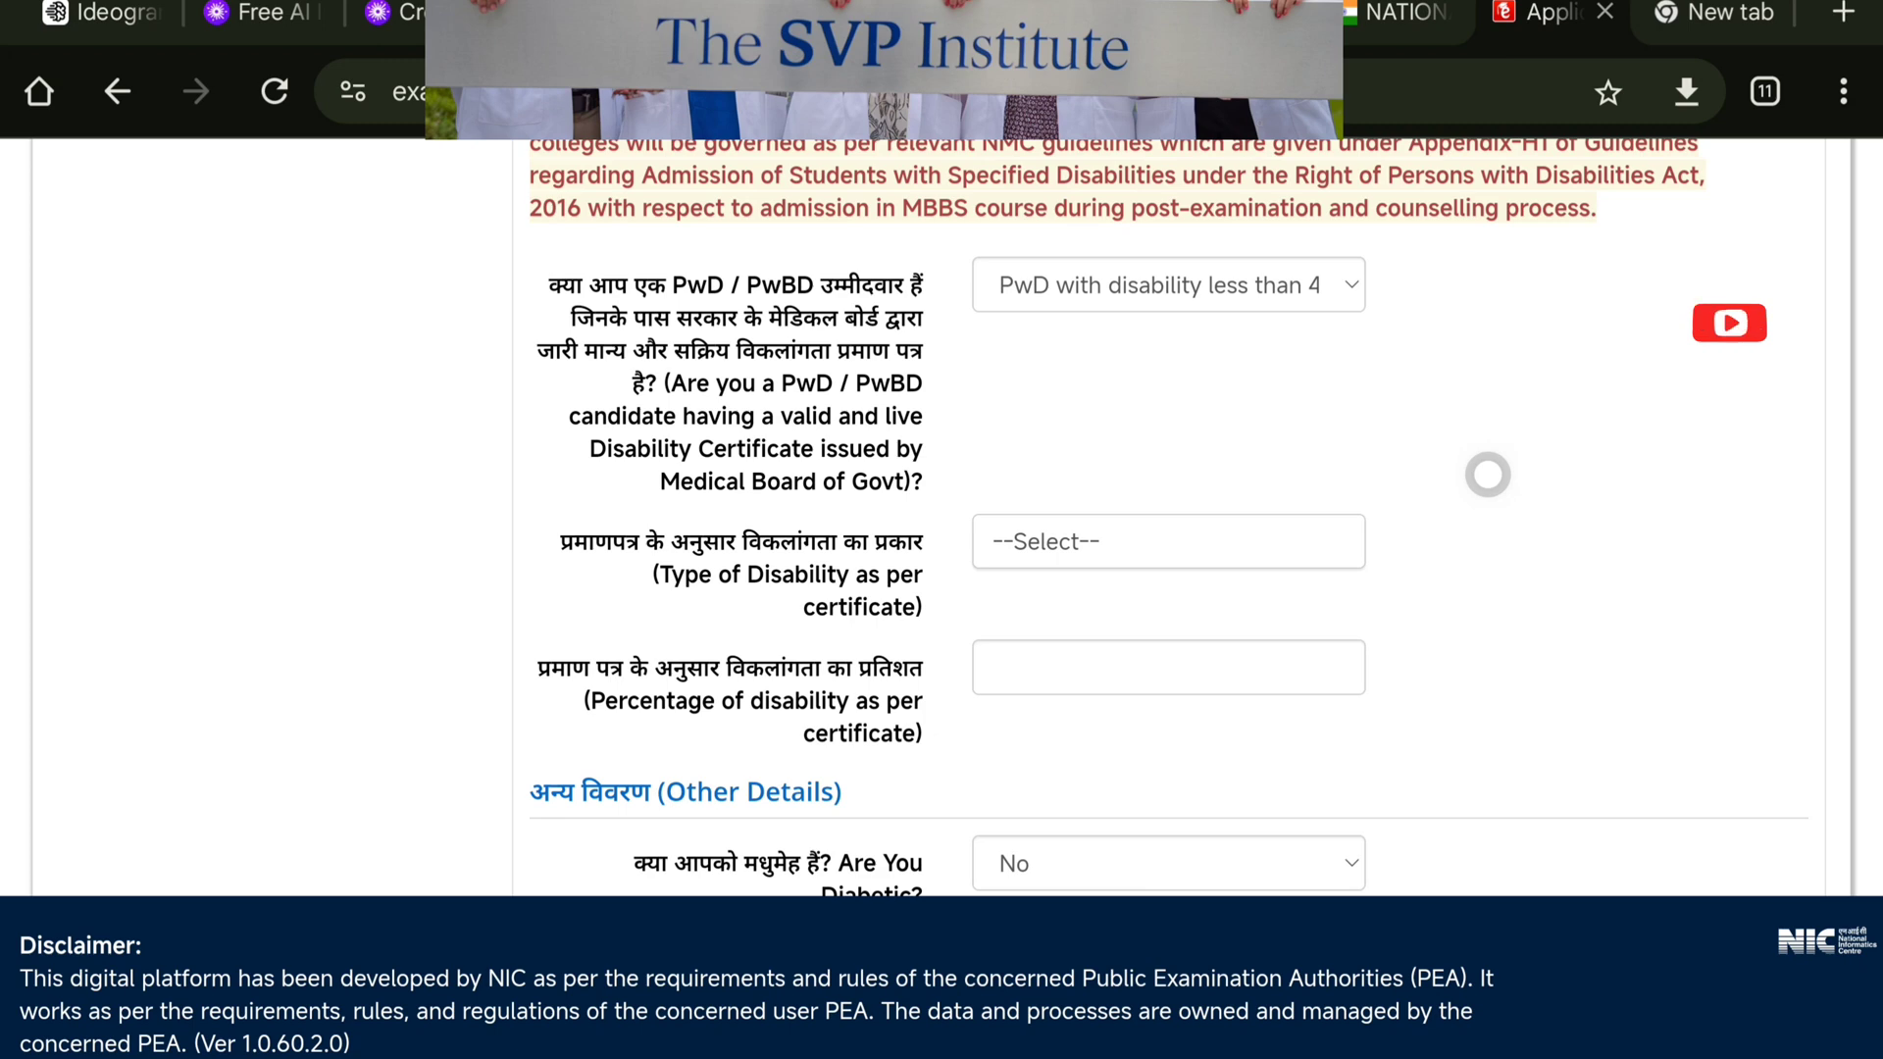
scroll(1479, 475, down, 3)
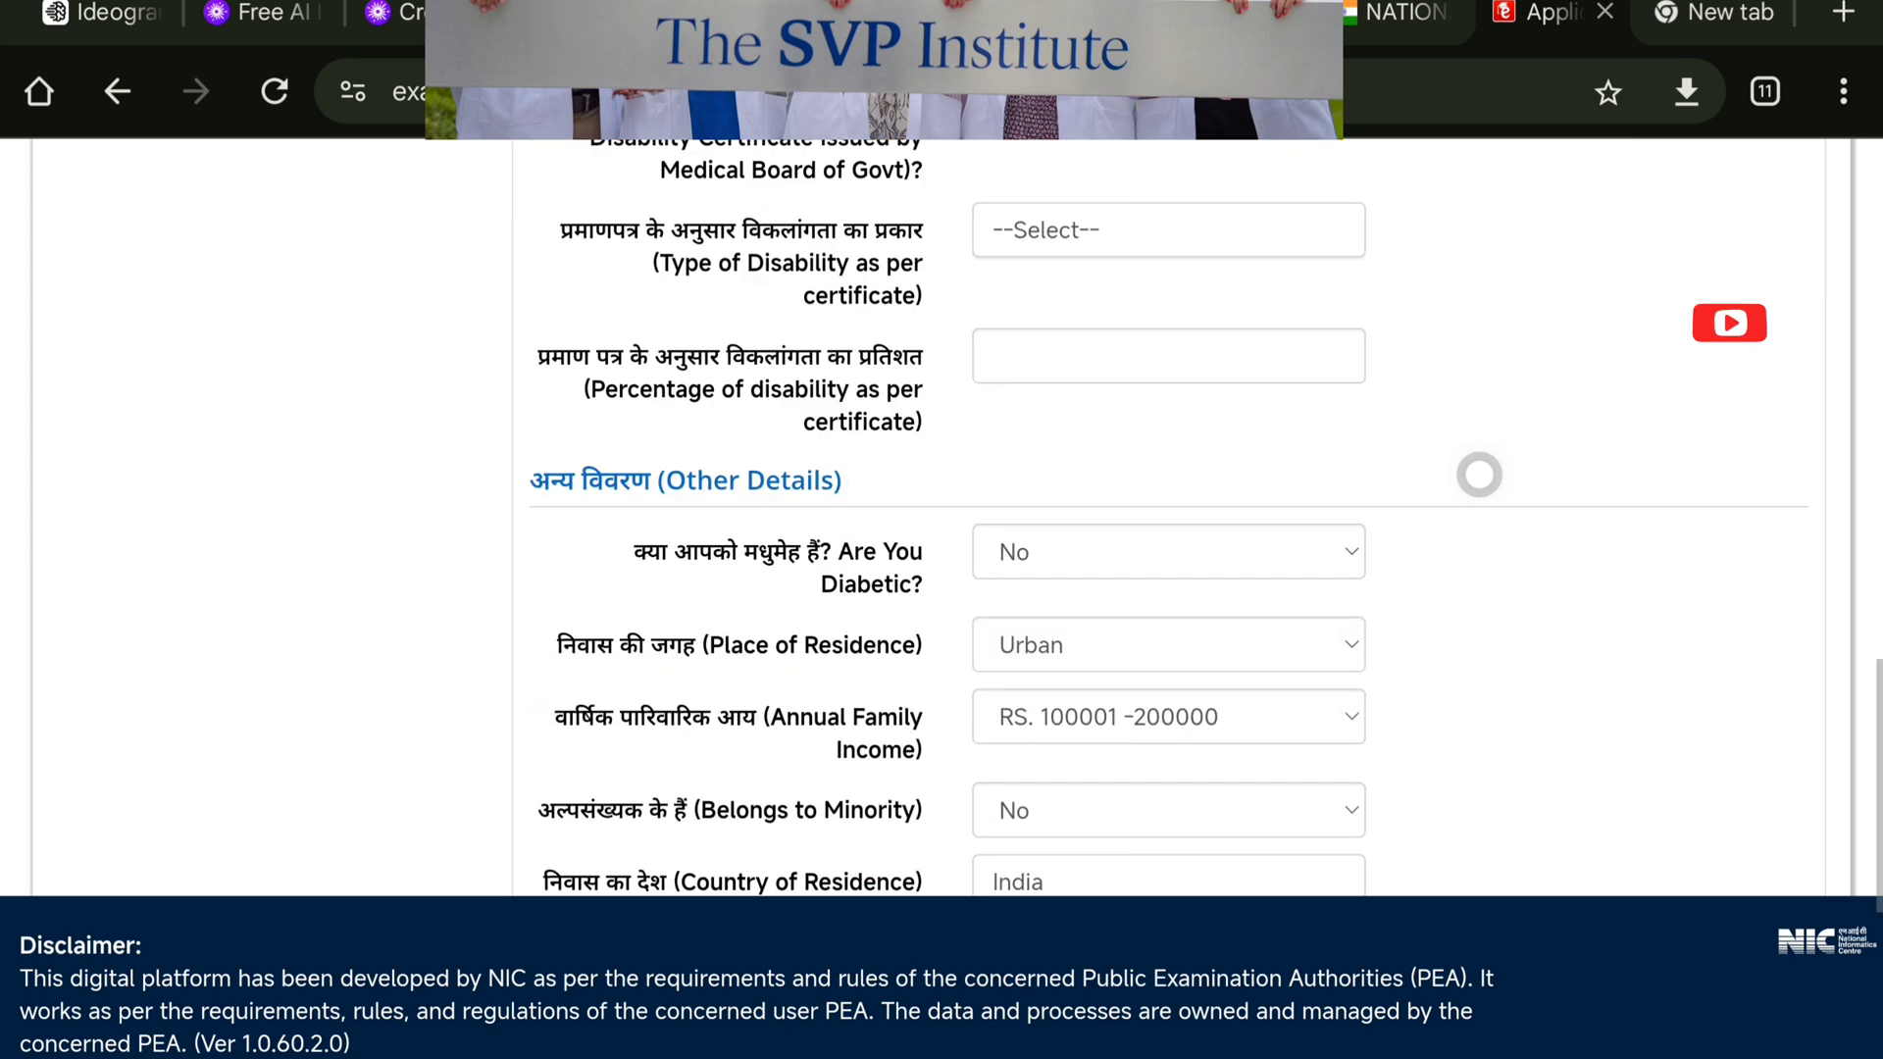
scroll(1478, 475, up, 5)
scroll(1400, 509, down, 1)
scroll(1441, 530, down, 1)
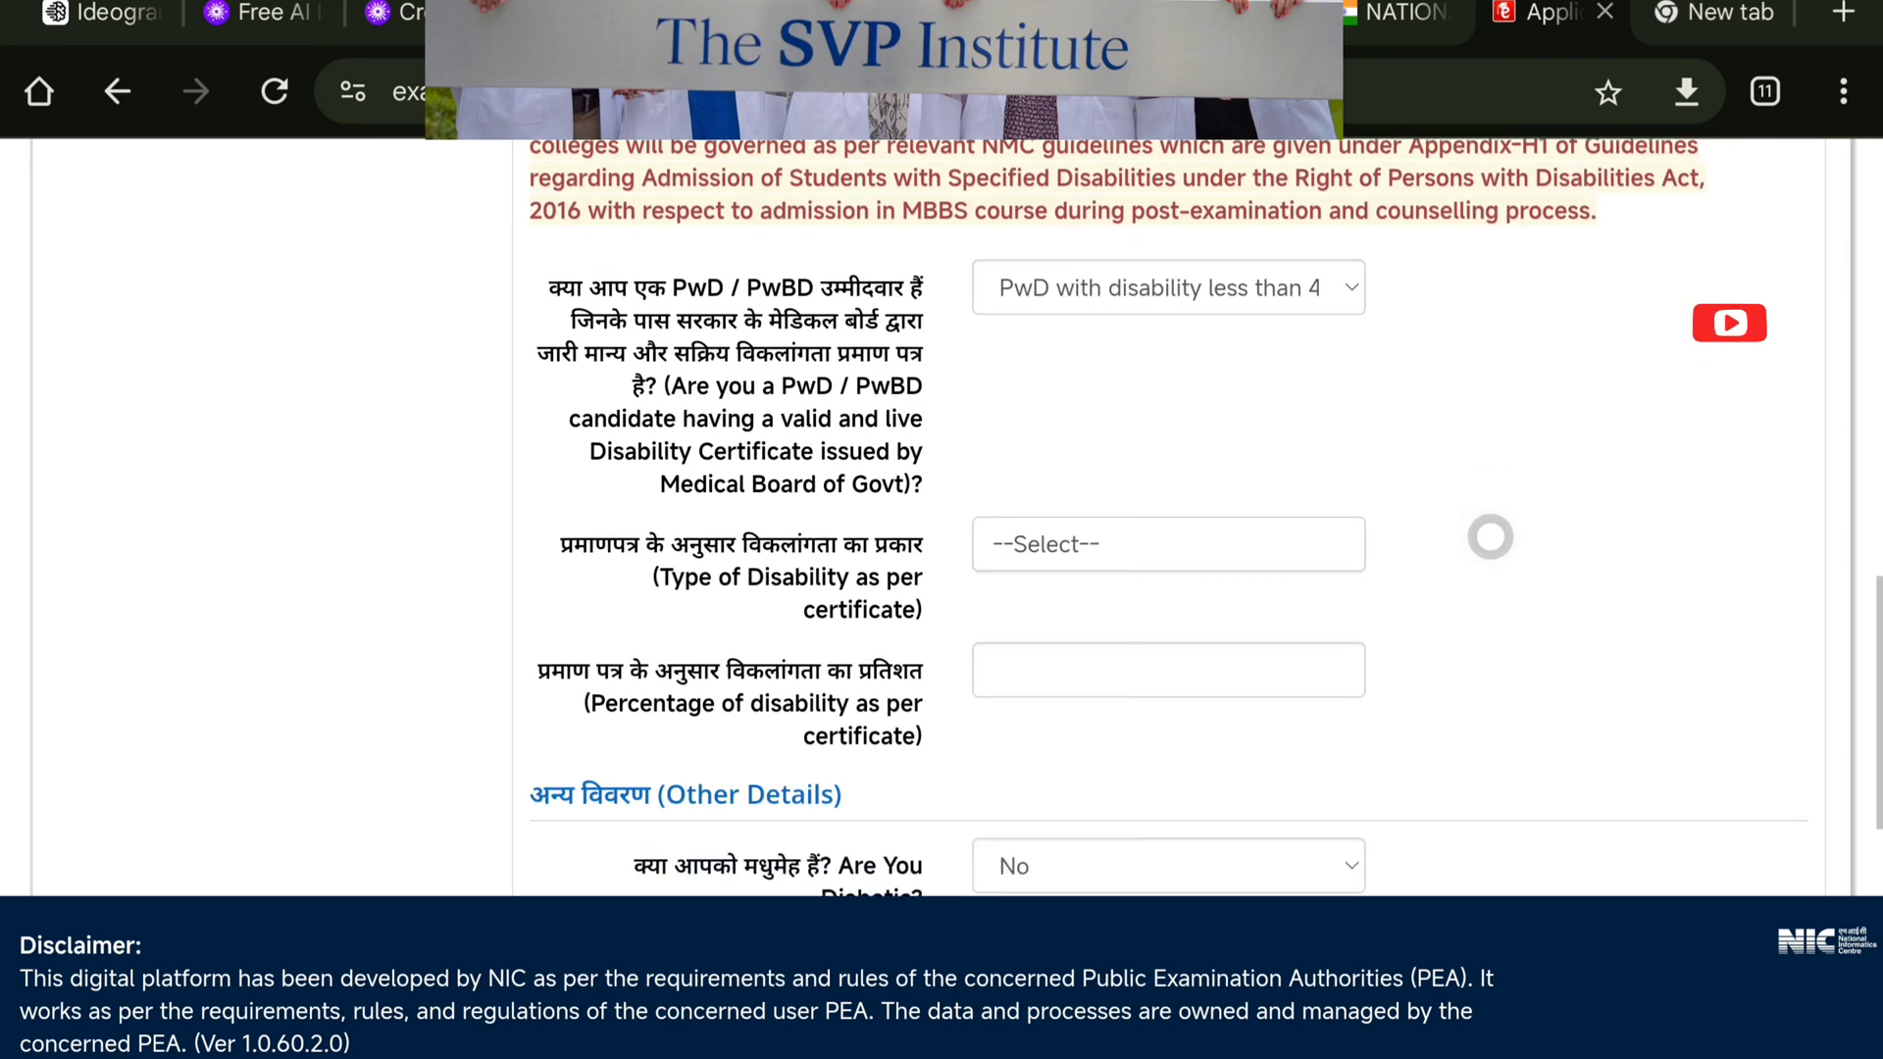
scroll(1492, 528, down, 1)
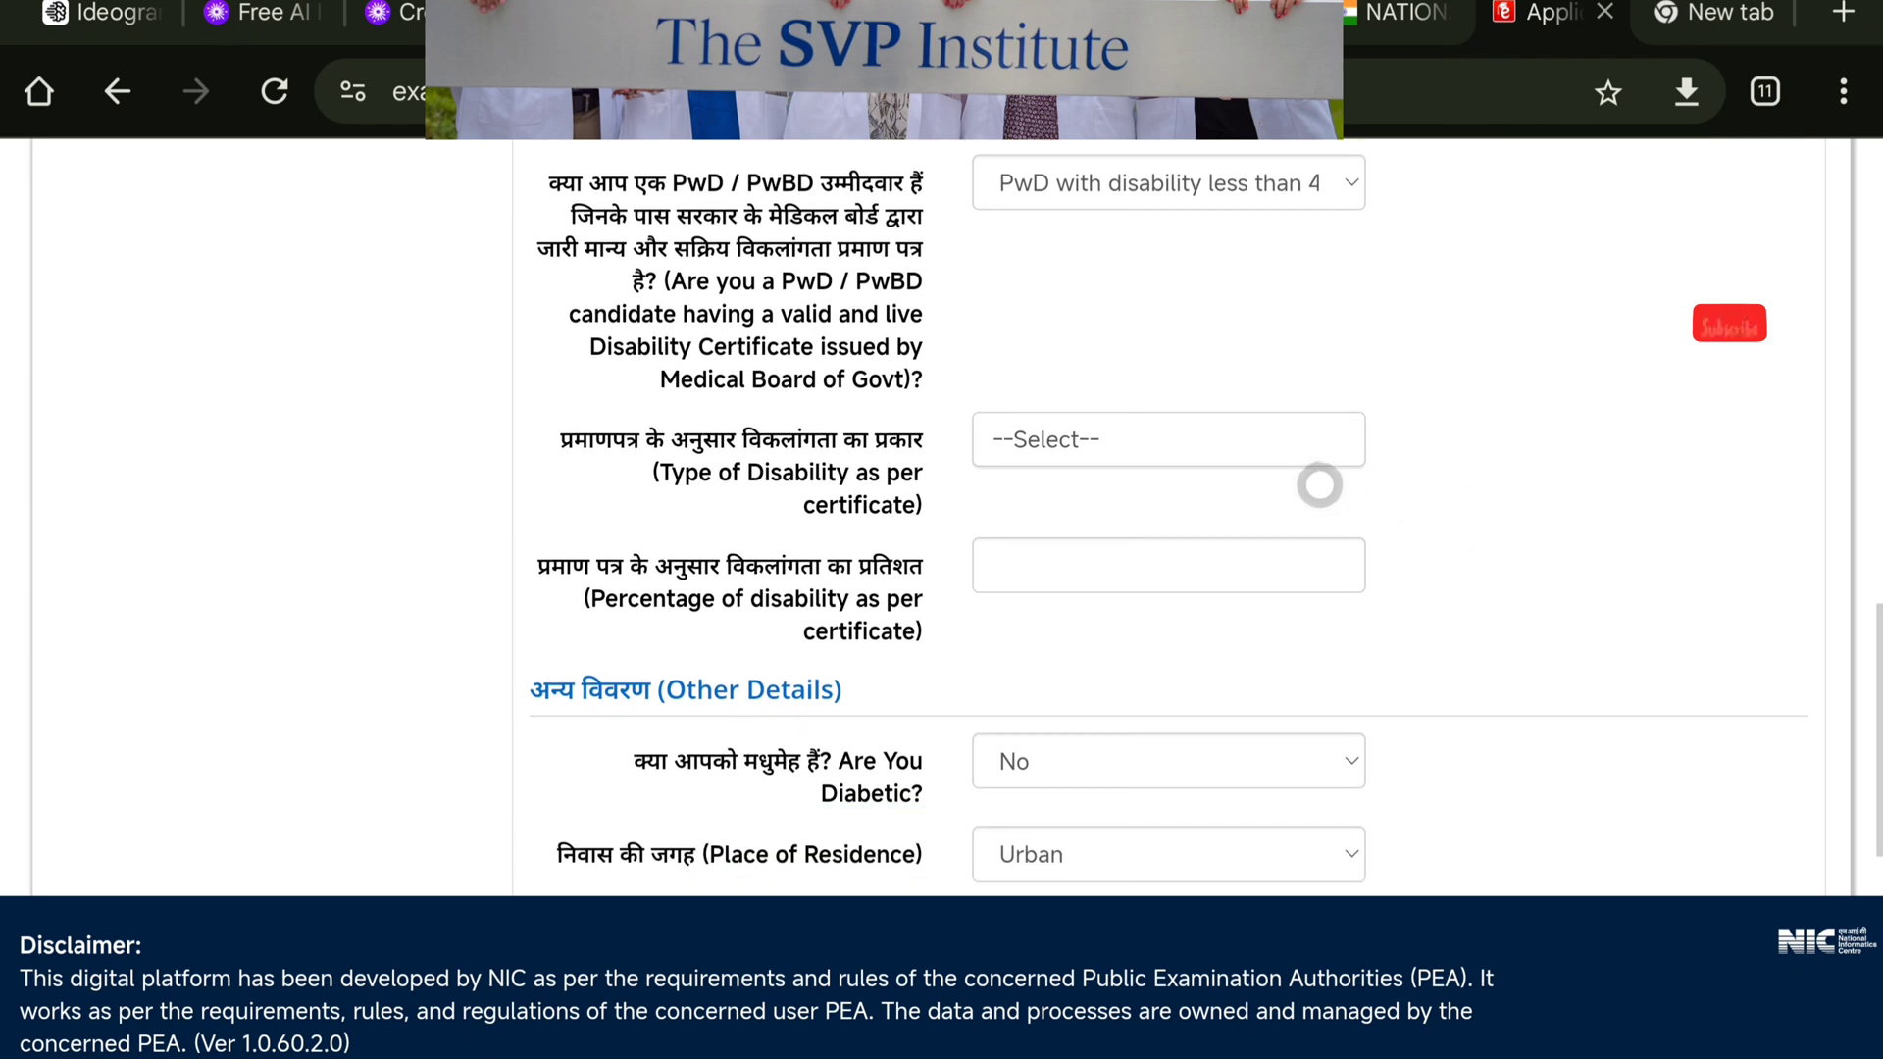
- Set the type of disability to "Difficulty in writing vide Ministry of Social Justice and Empowerment, F.No.29-6/2019-DD-III dated 10/08/2022"
click(1257, 447)
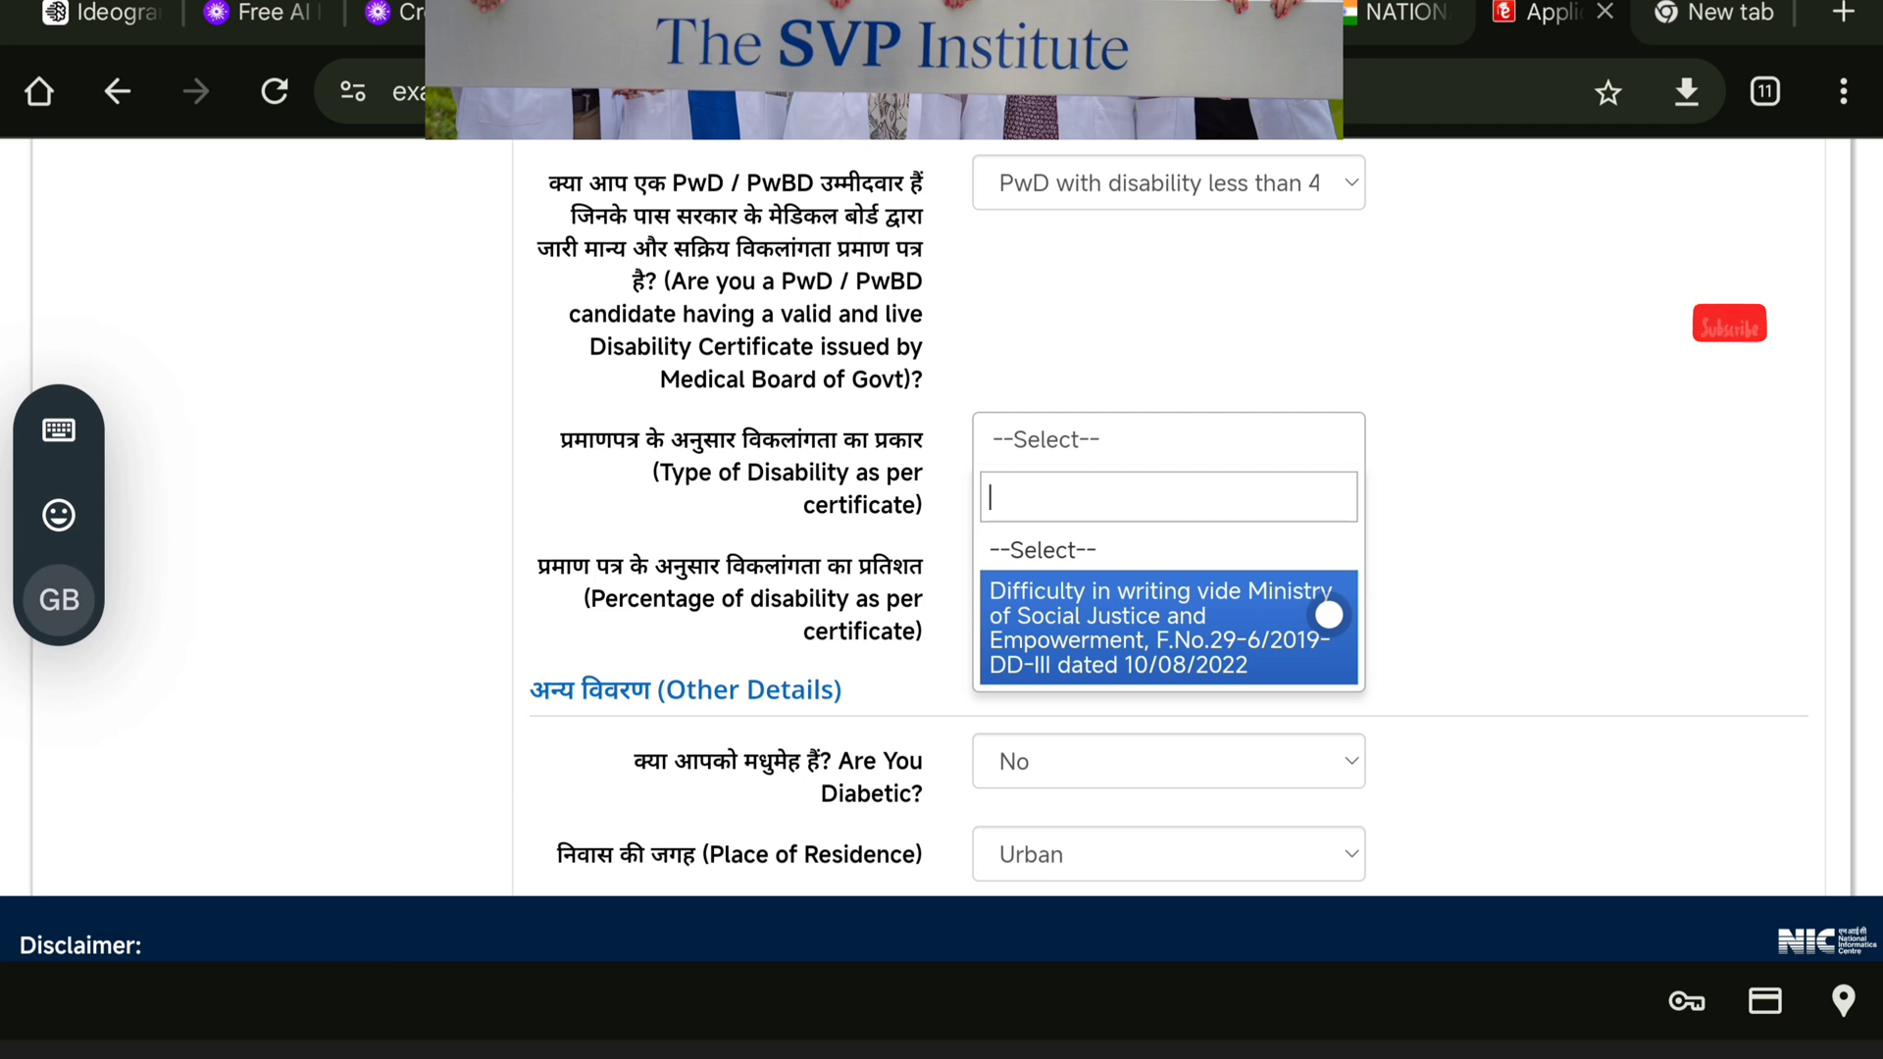
key(Escape)
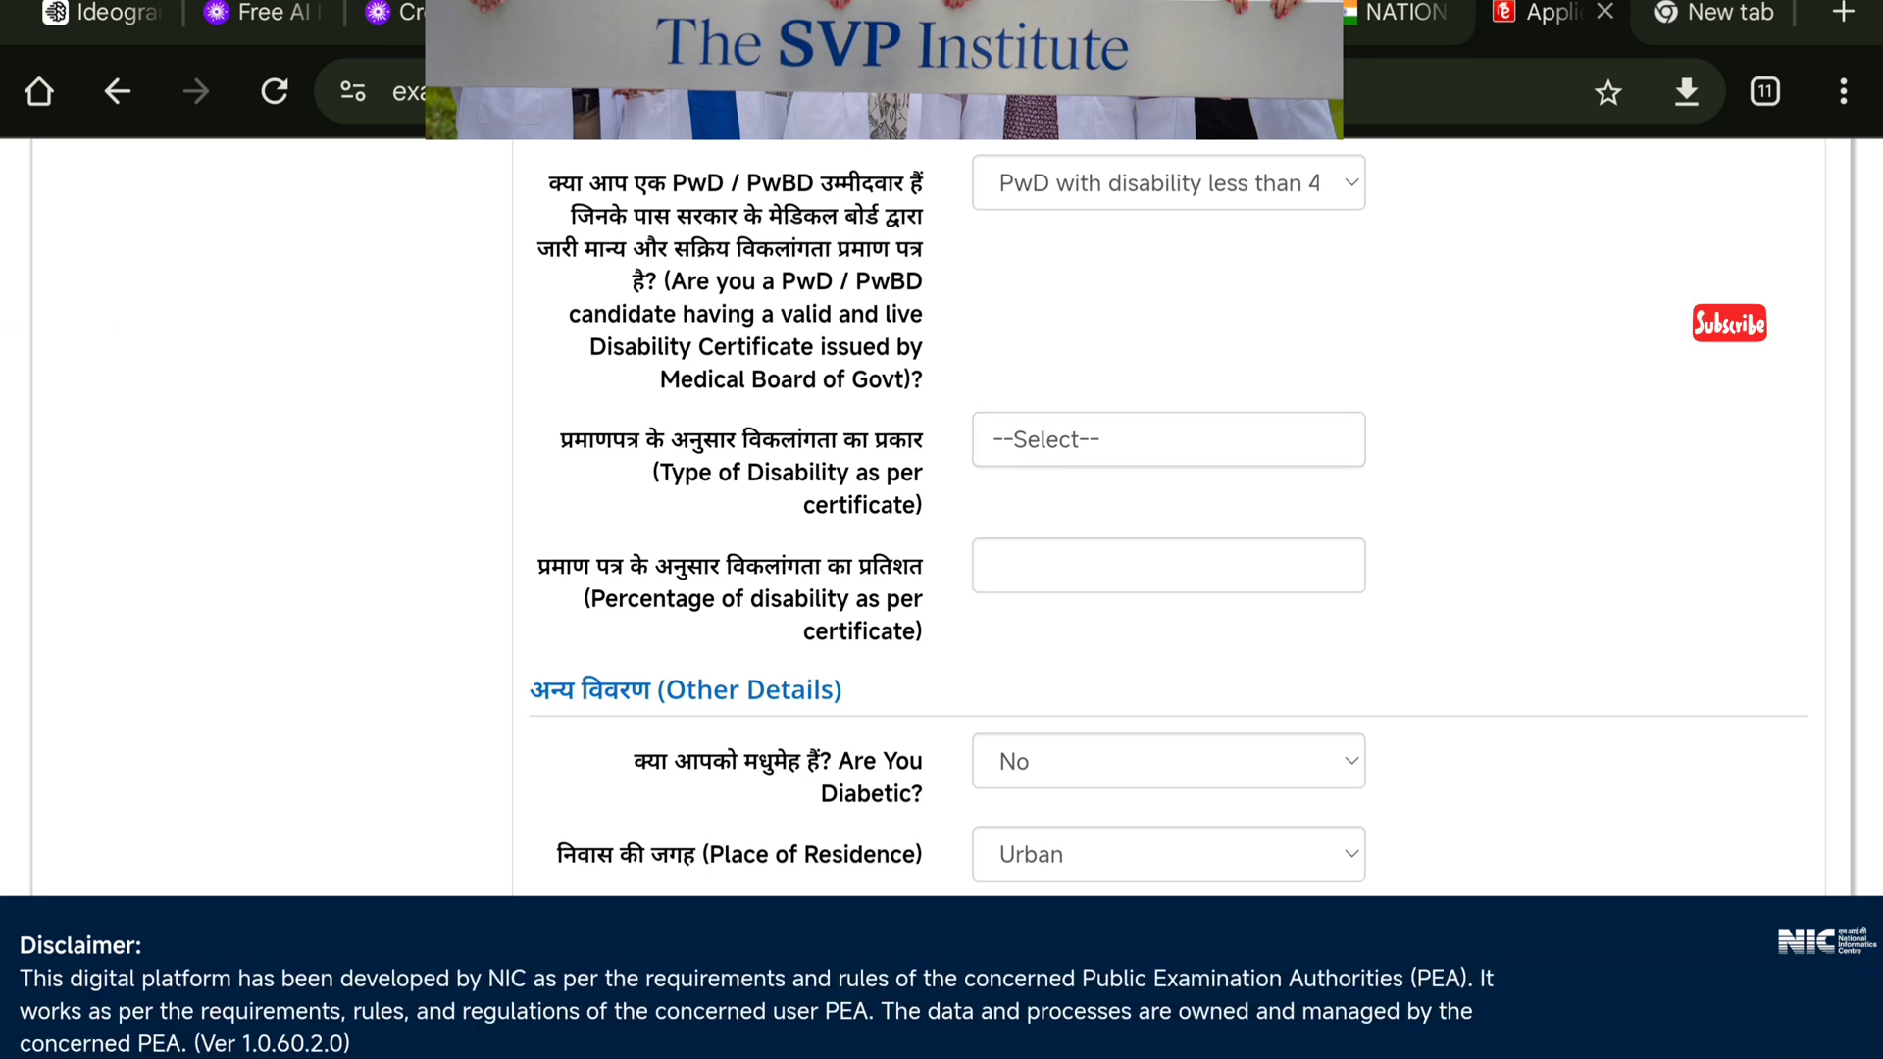
scroll(1521, 462, up, 2)
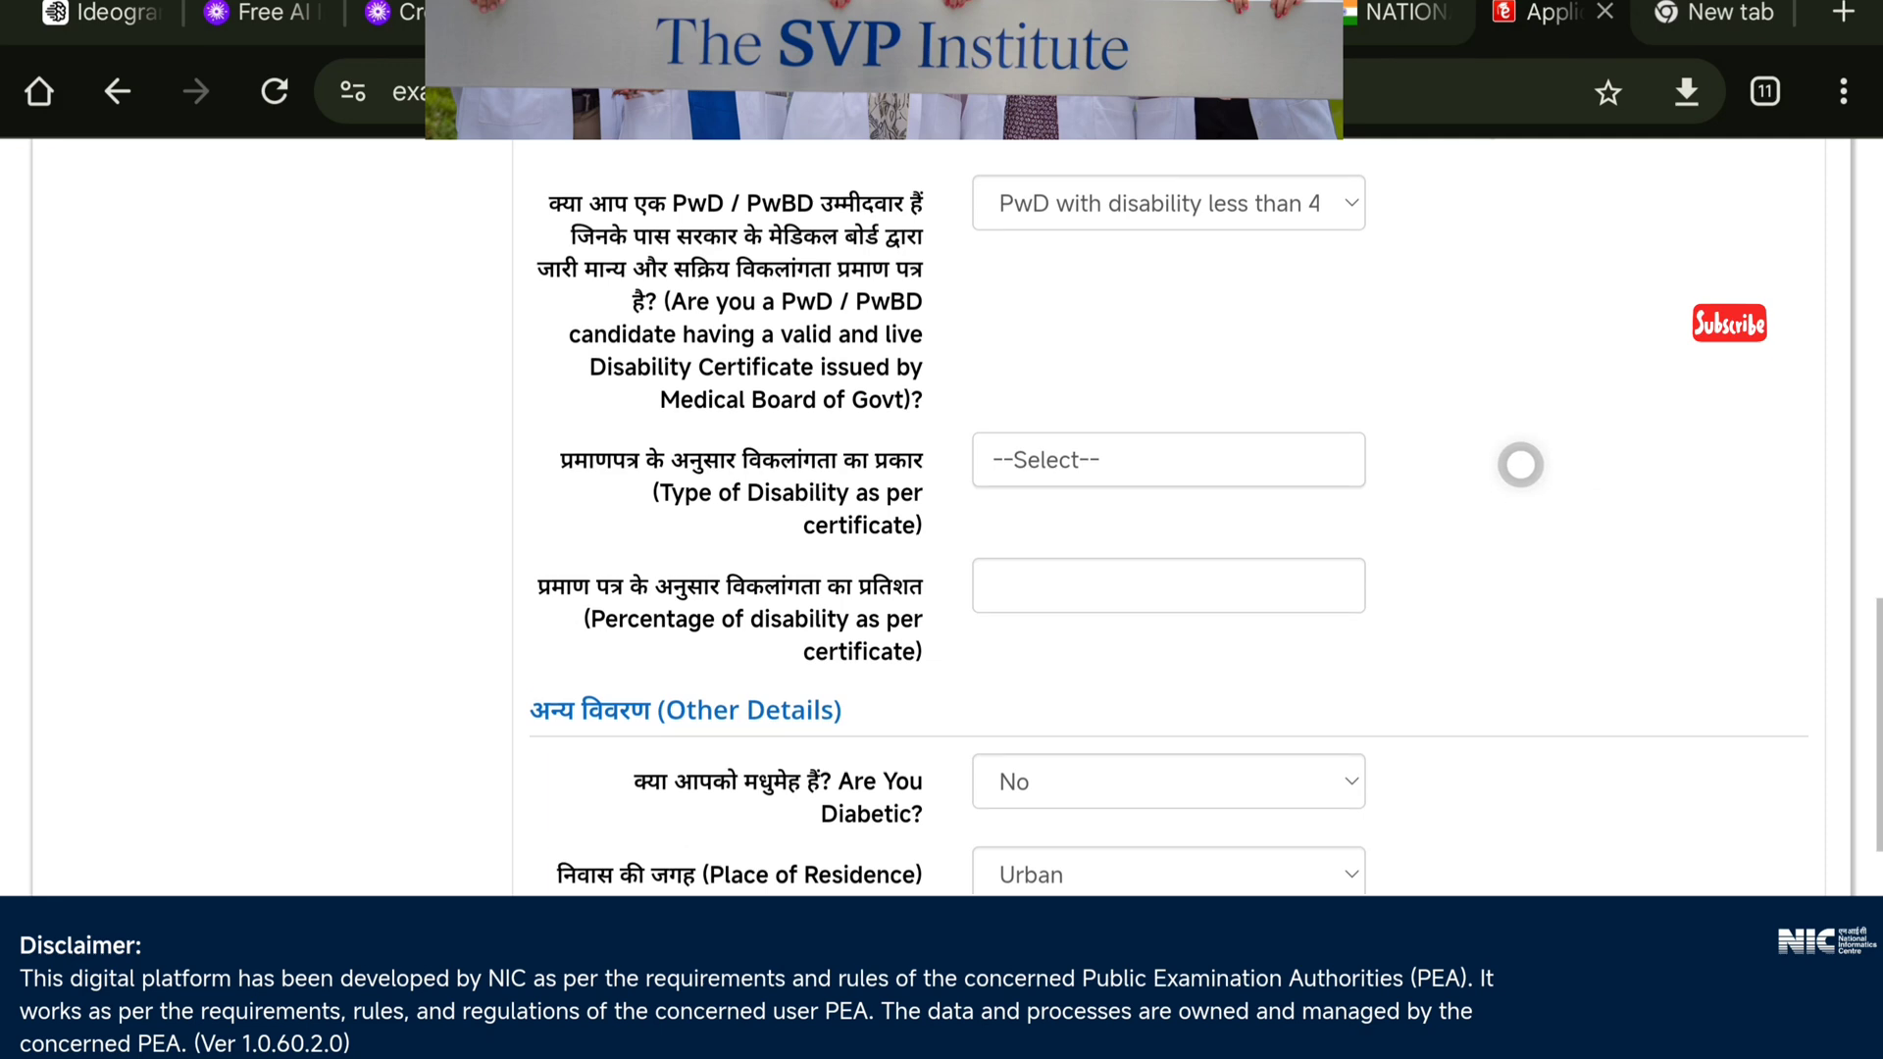
scroll(1373, 529, down, 2)
click(1320, 454)
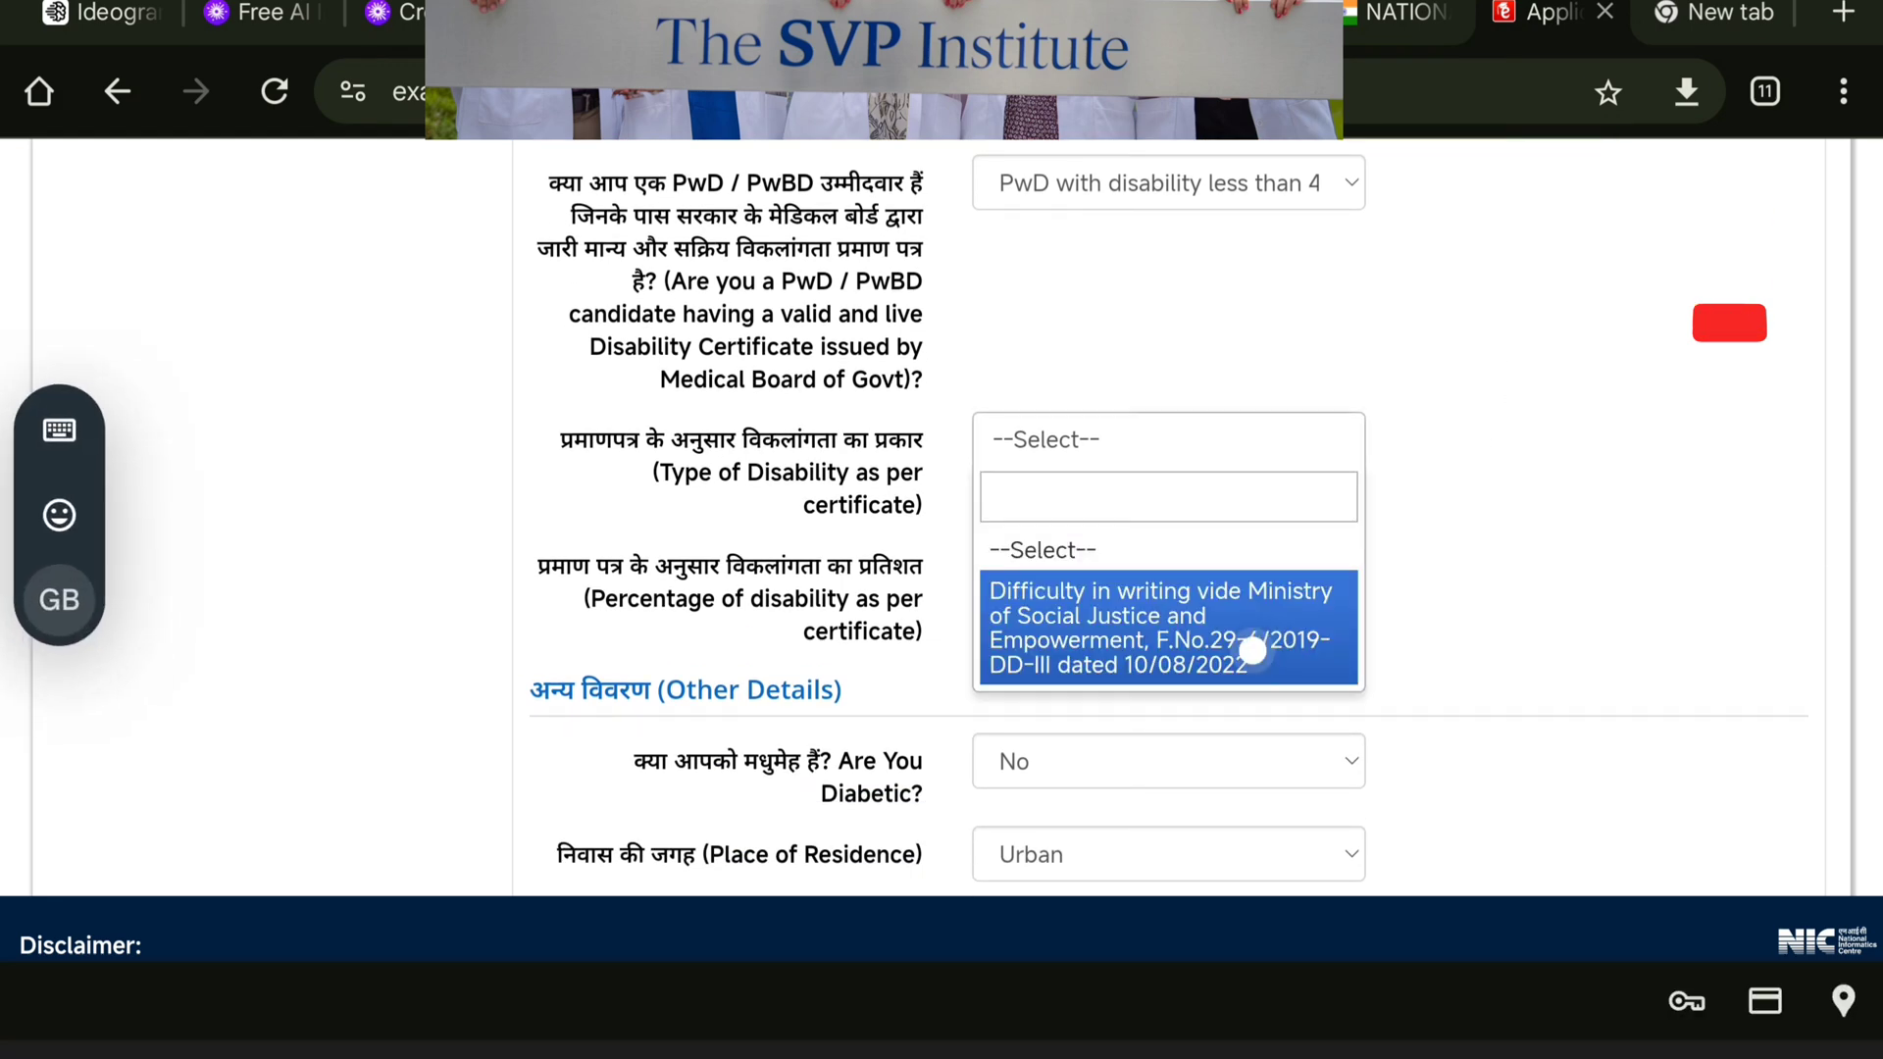
click(1395, 517)
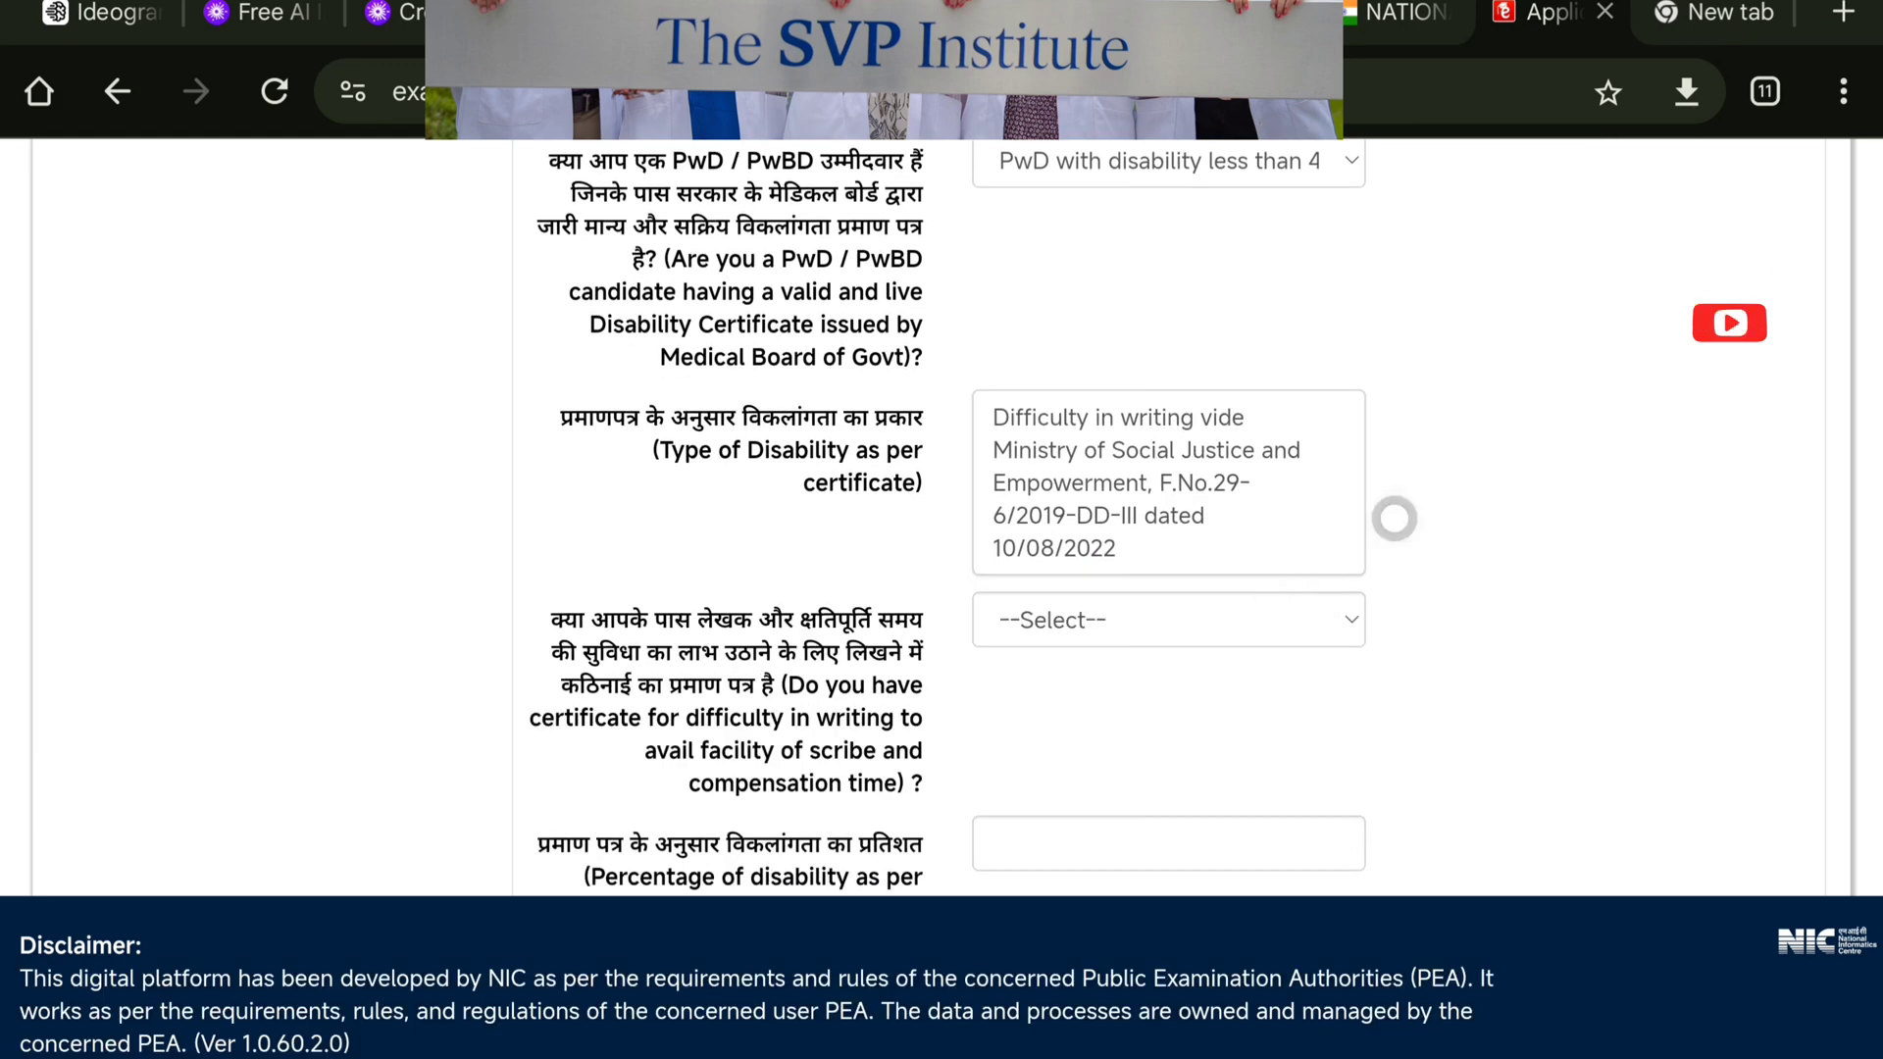
- For the difficulty in writing disability type, answer "No" to holding the certificate for scribe facility and compensation time
click(1347, 624)
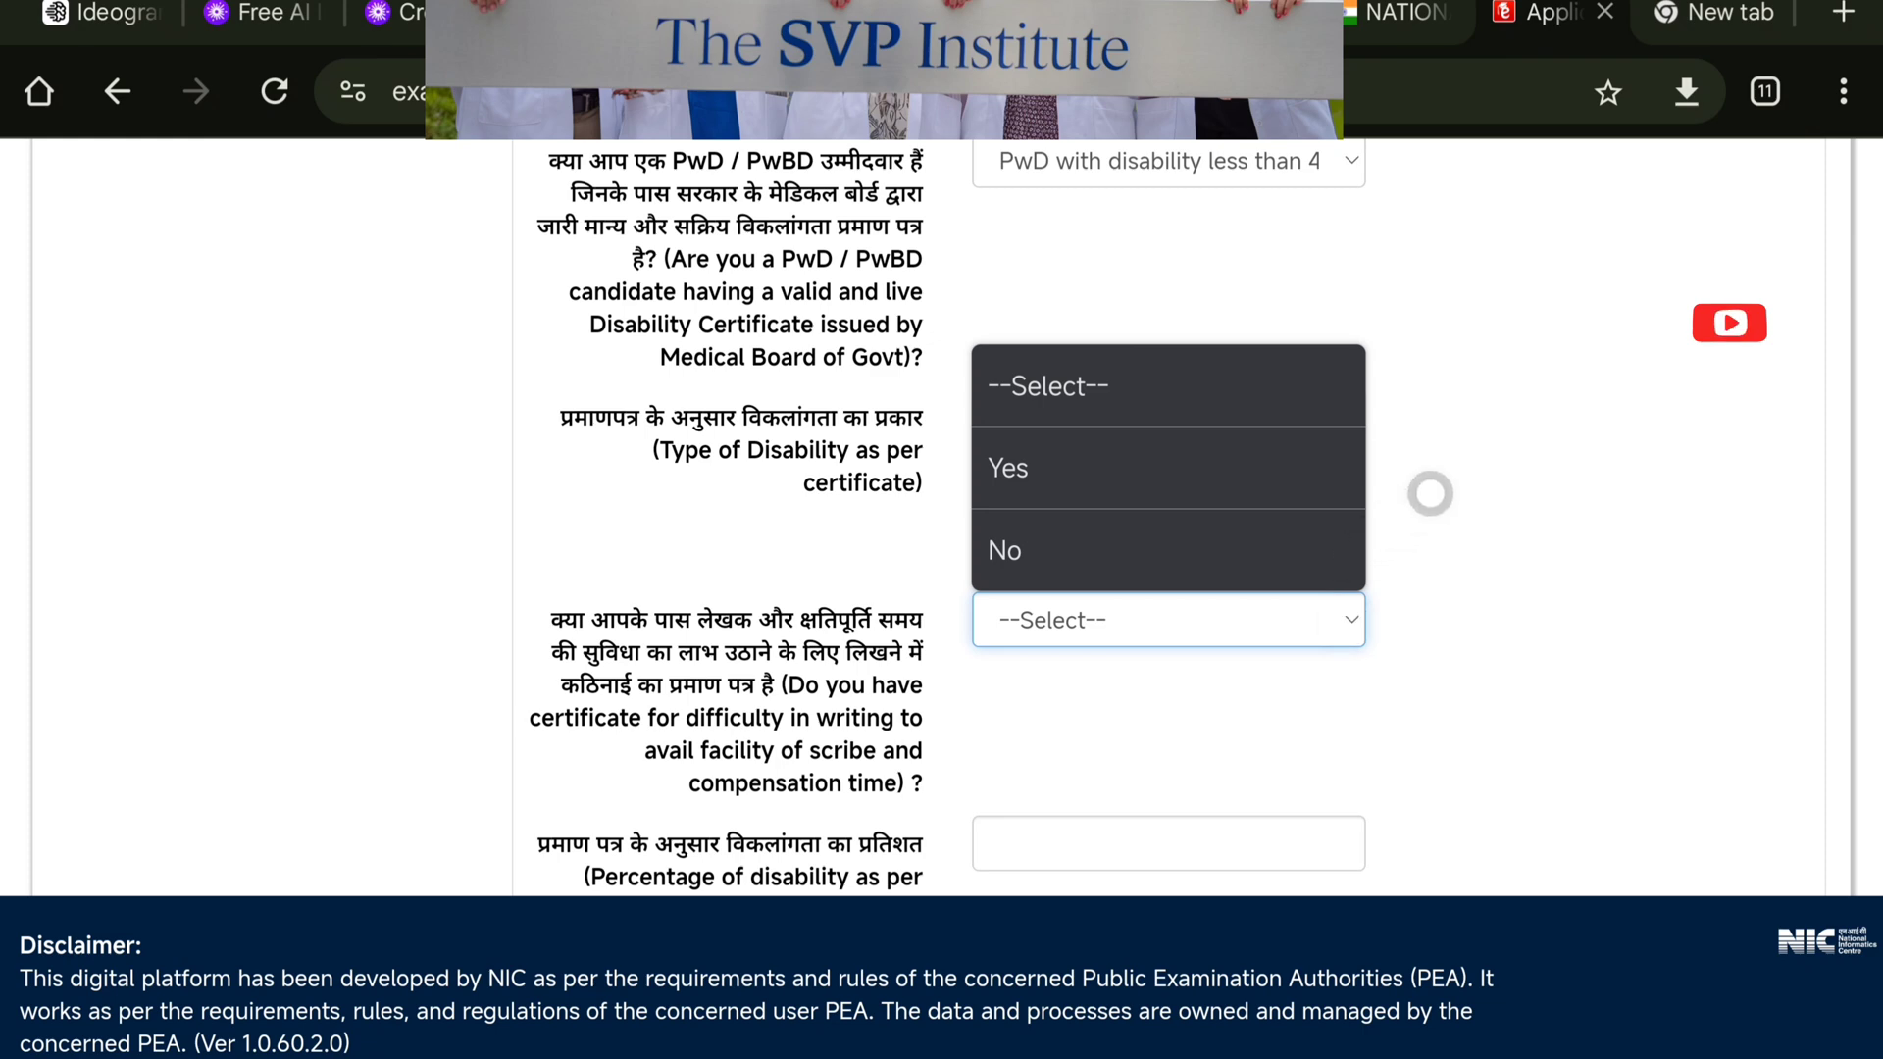
click(1105, 540)
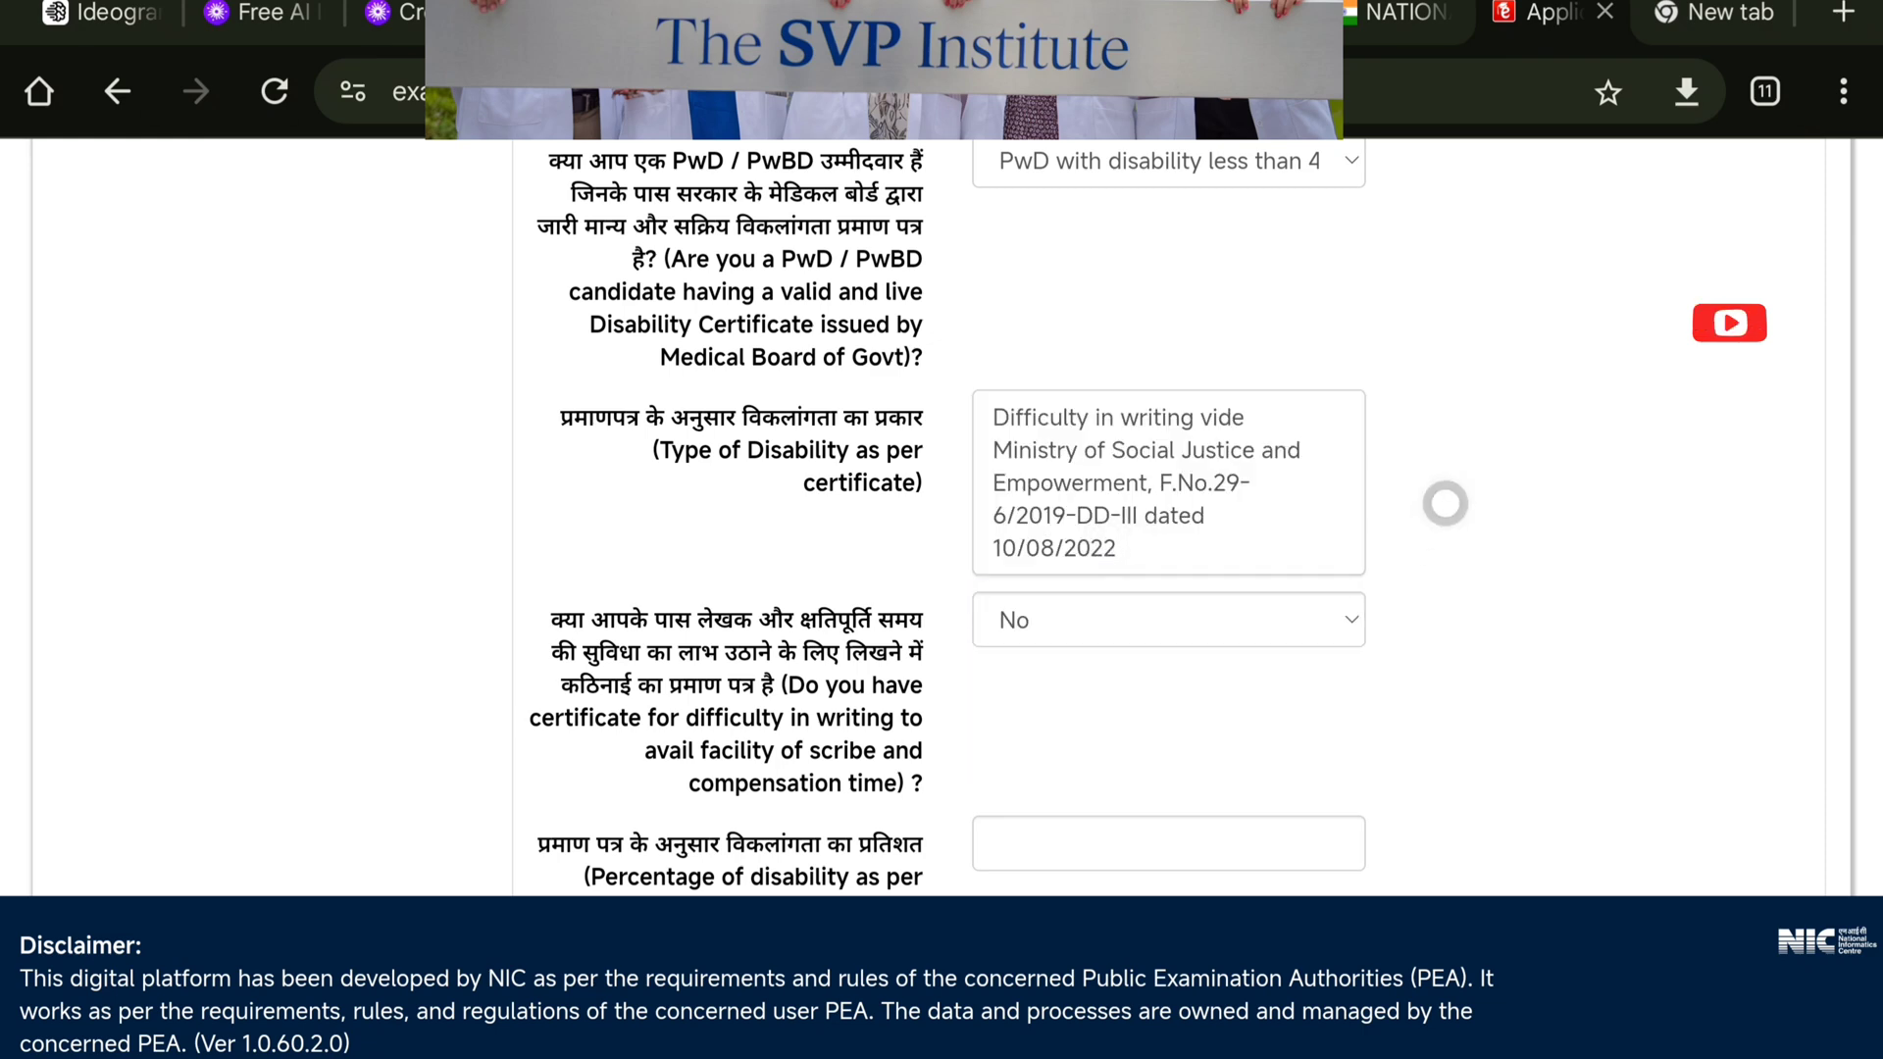
scroll(1446, 503, down, 2)
scroll(1461, 490, up, 5)
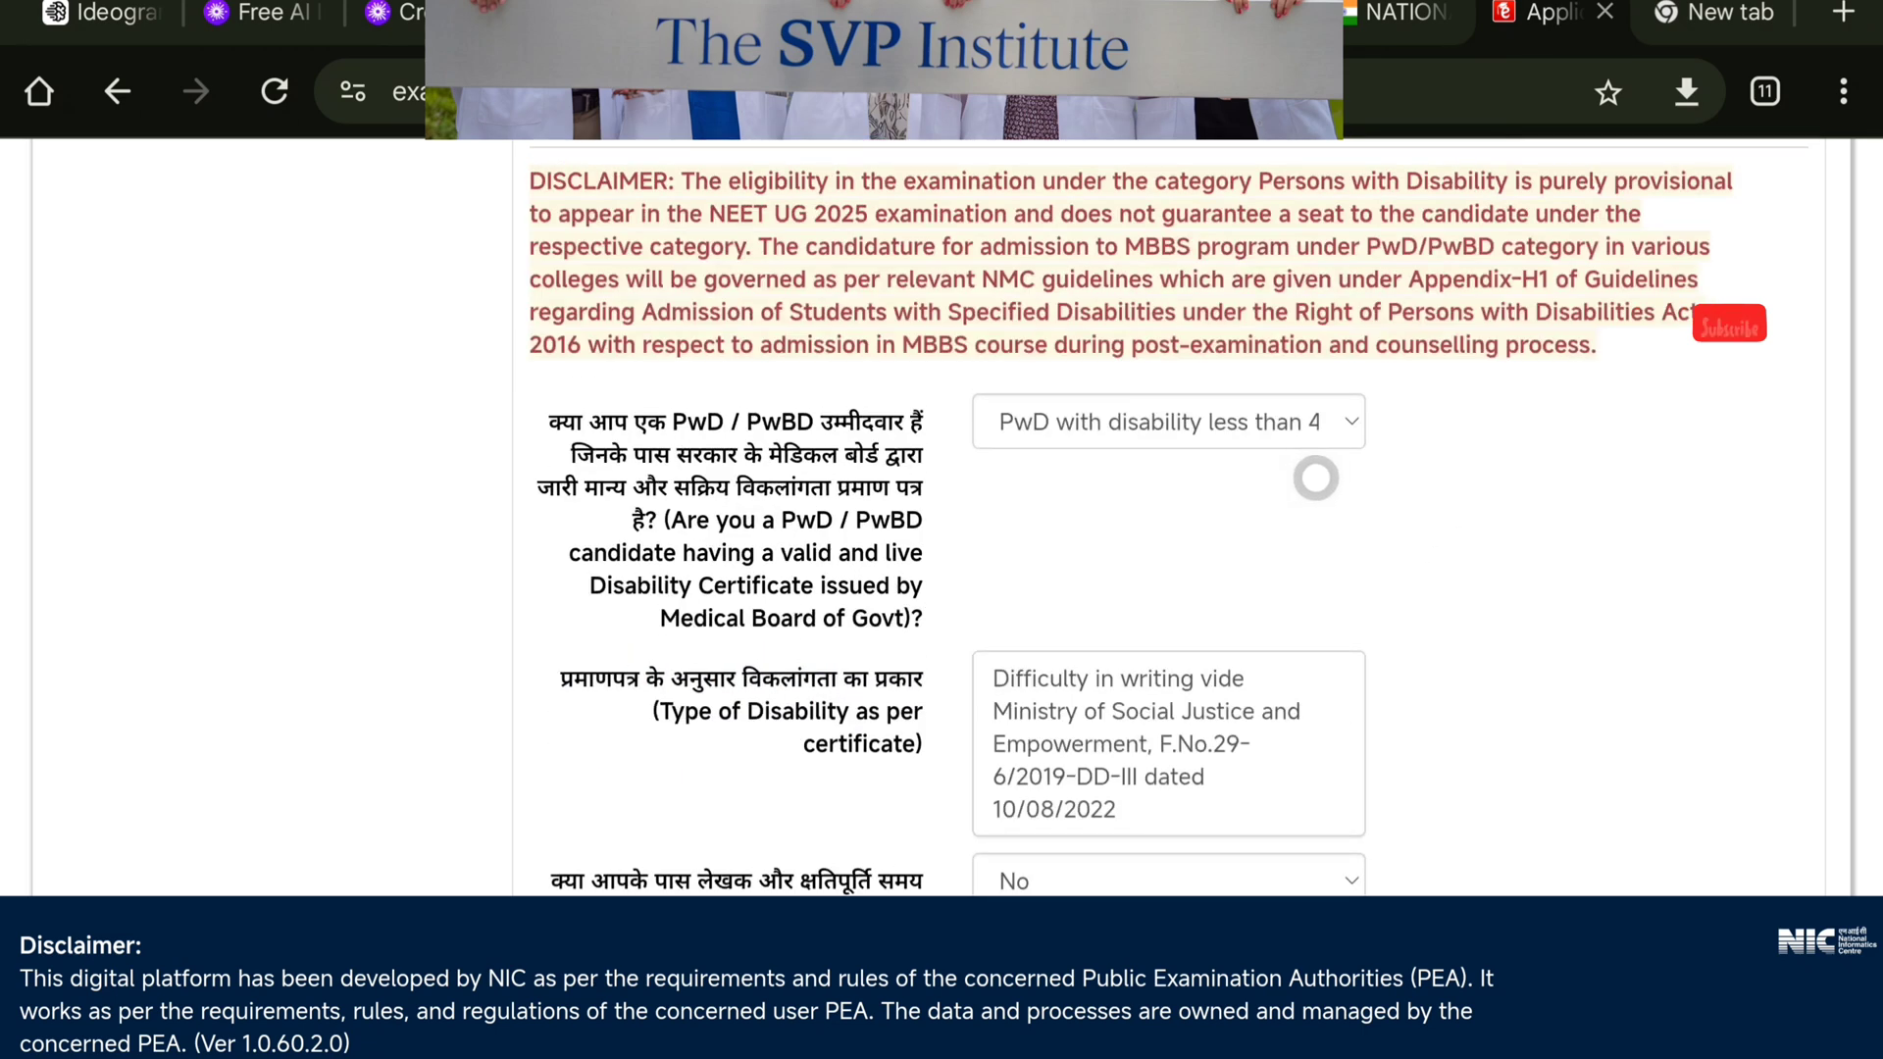
- Enter 30 as the percentage of disability as per certificate
scroll(1531, 538, down, 4)
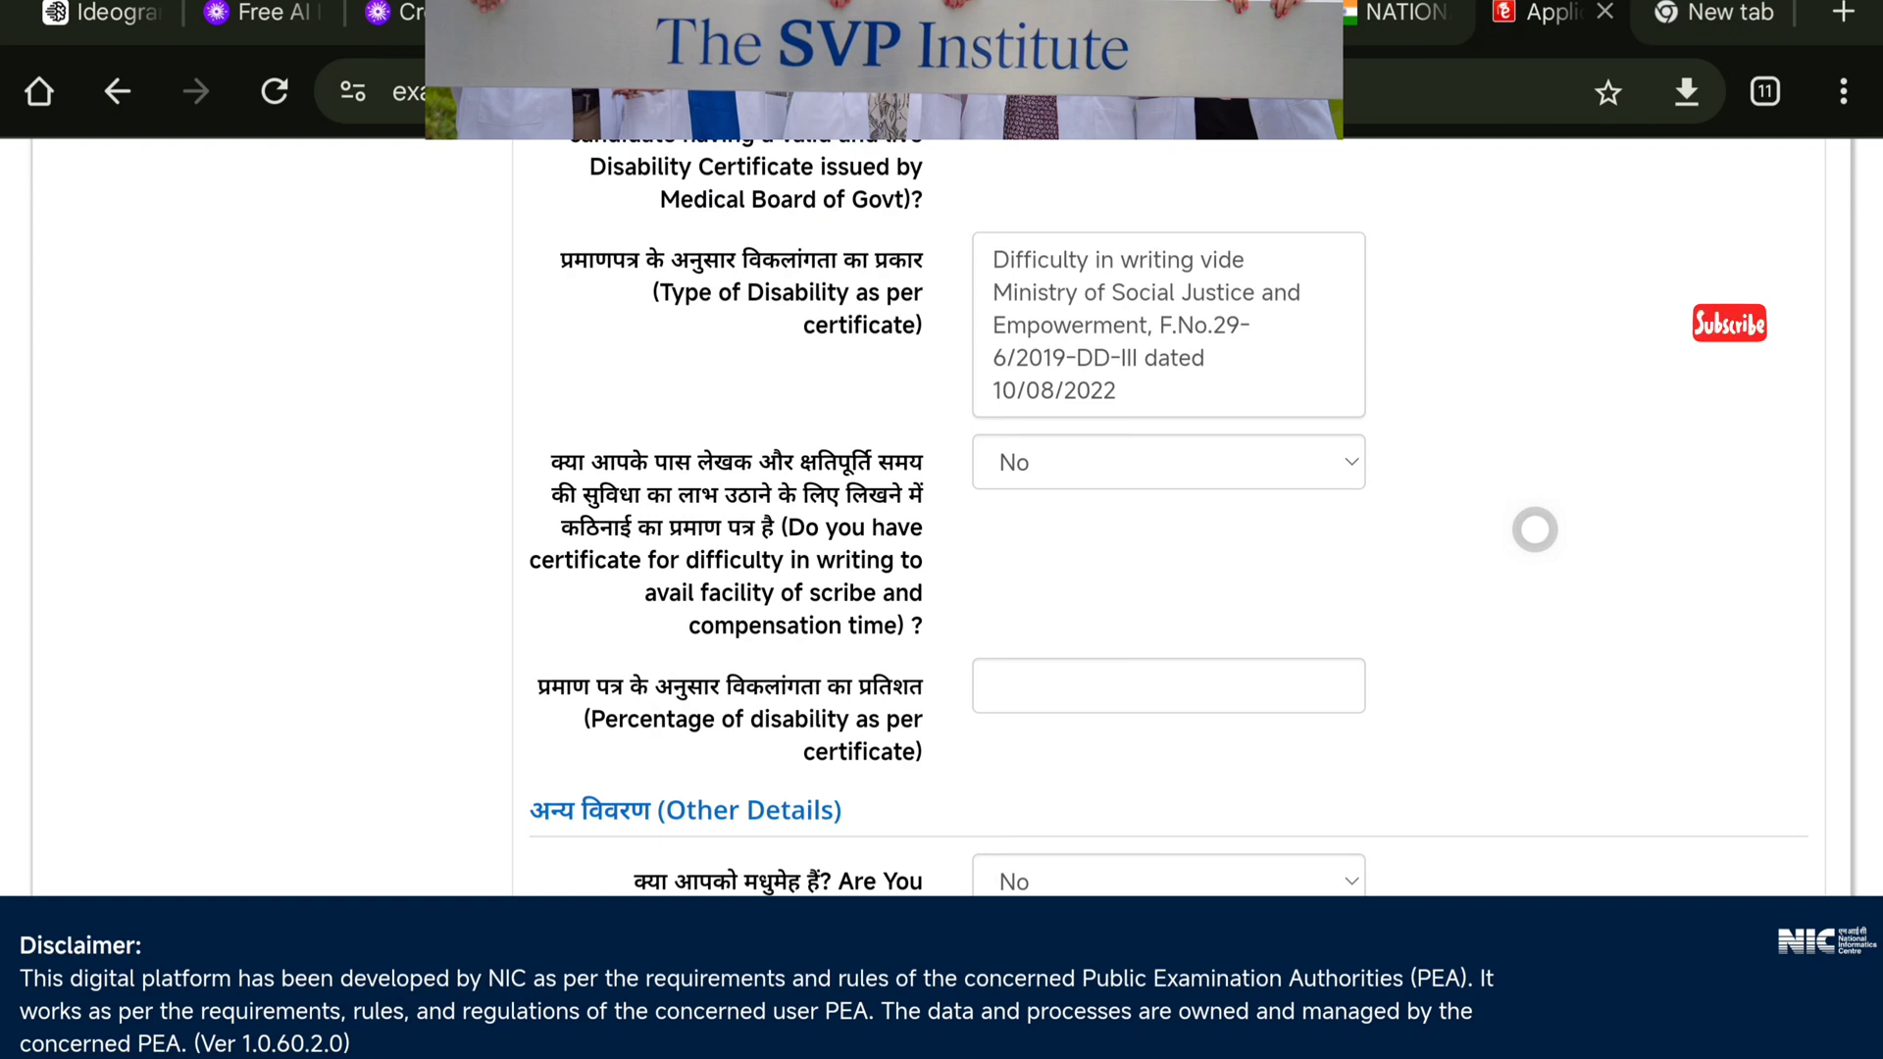
scroll(1534, 529, down, 2)
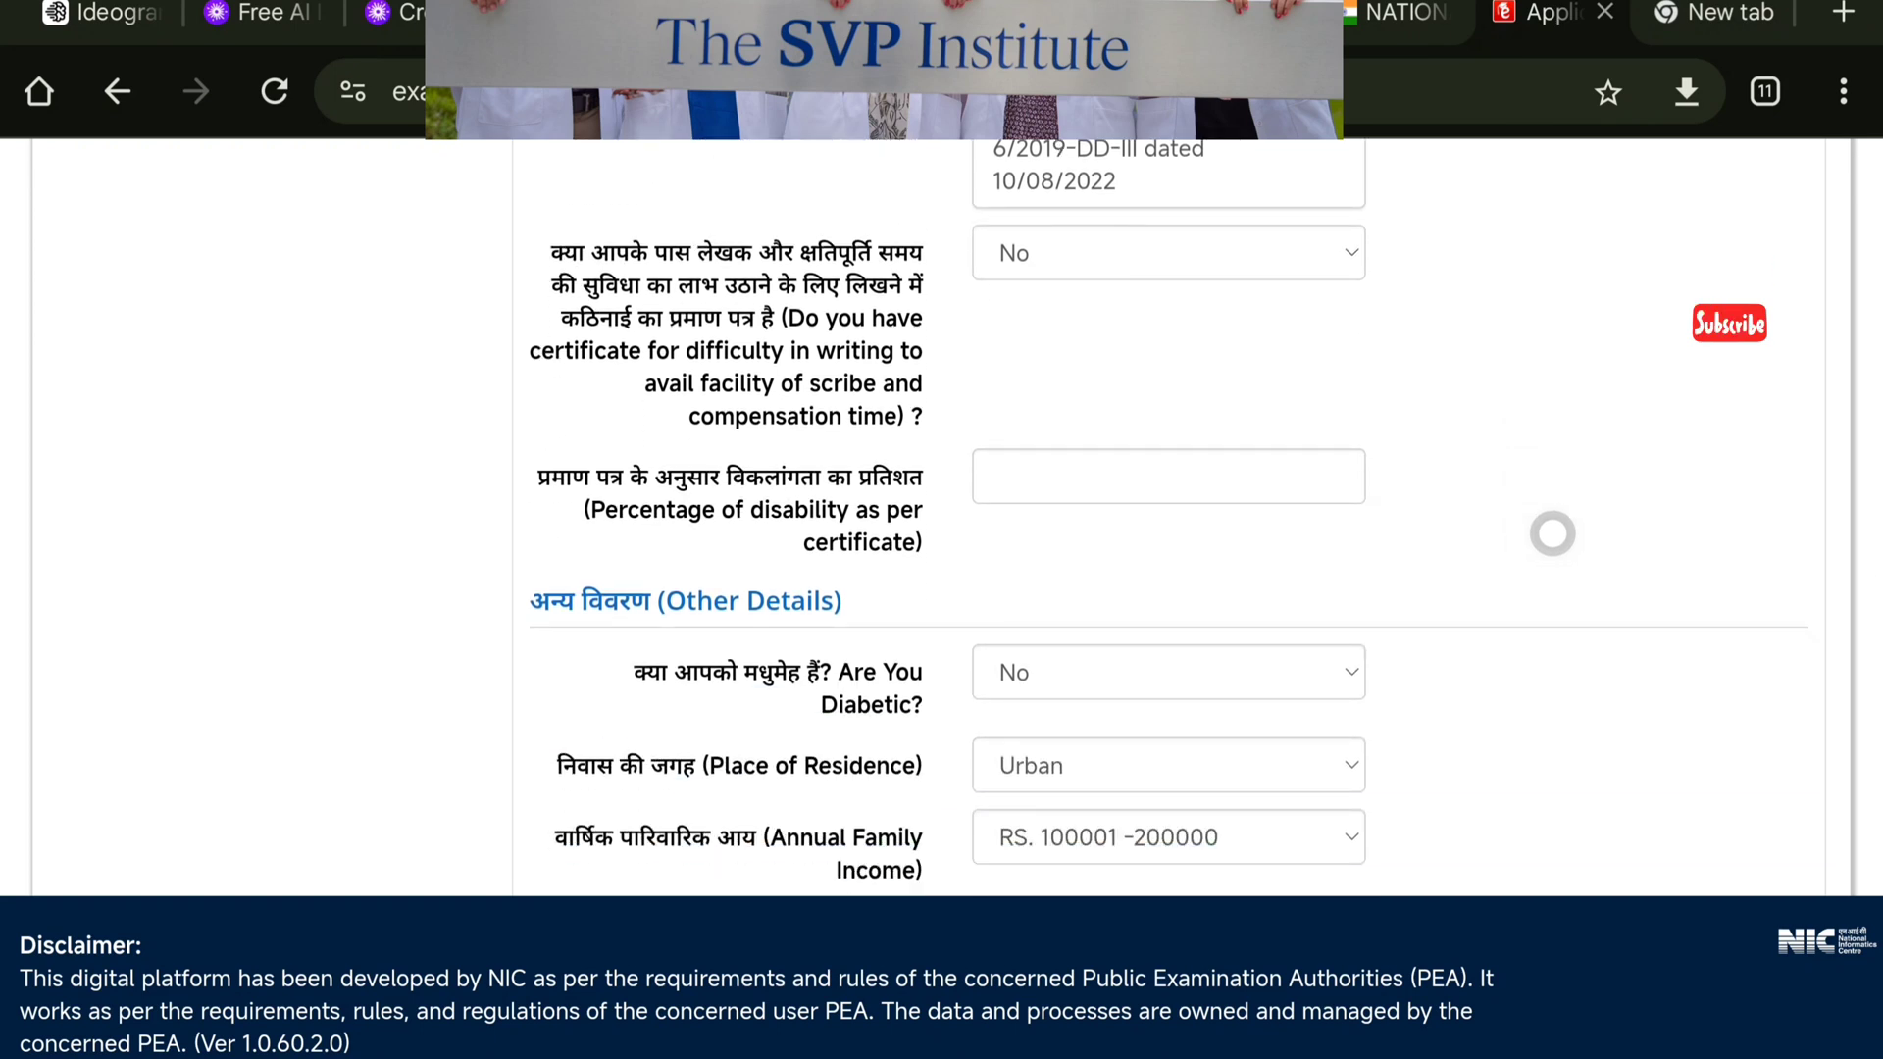
click(1284, 486)
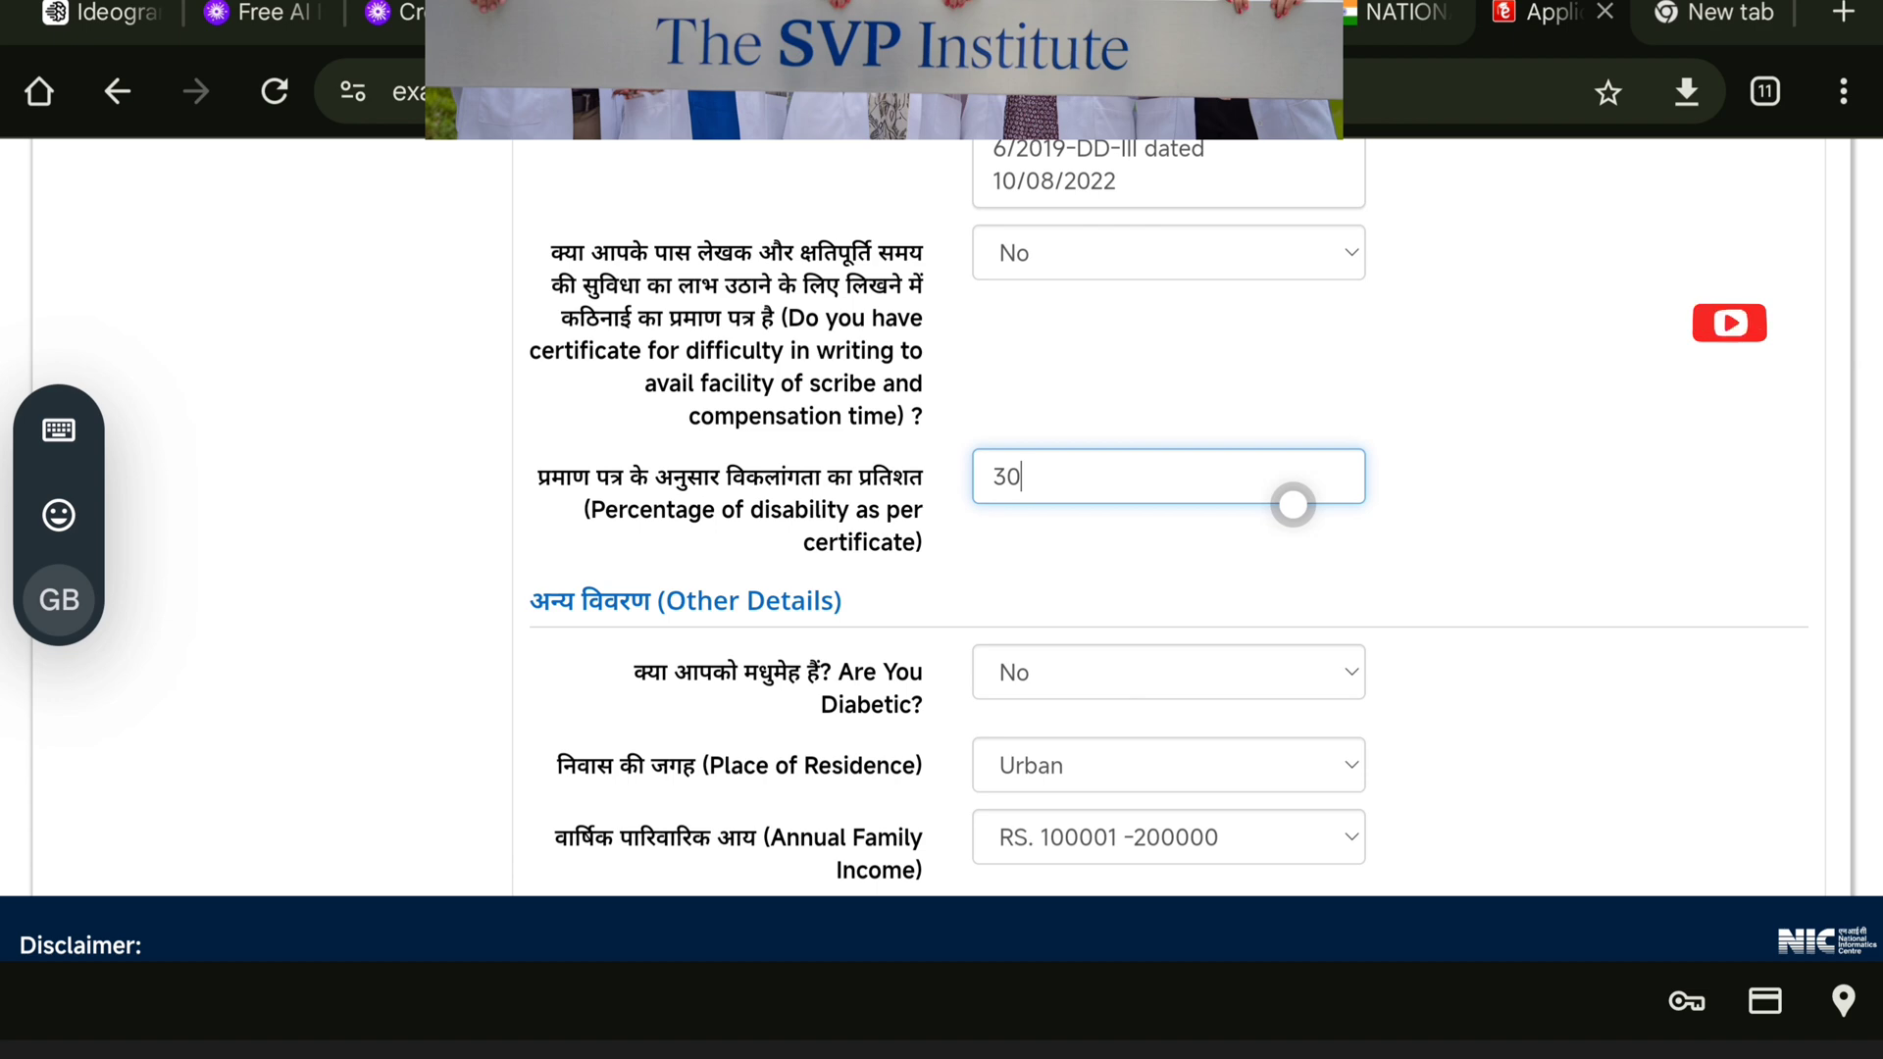
click(1592, 429)
scroll(1625, 482, up, 3)
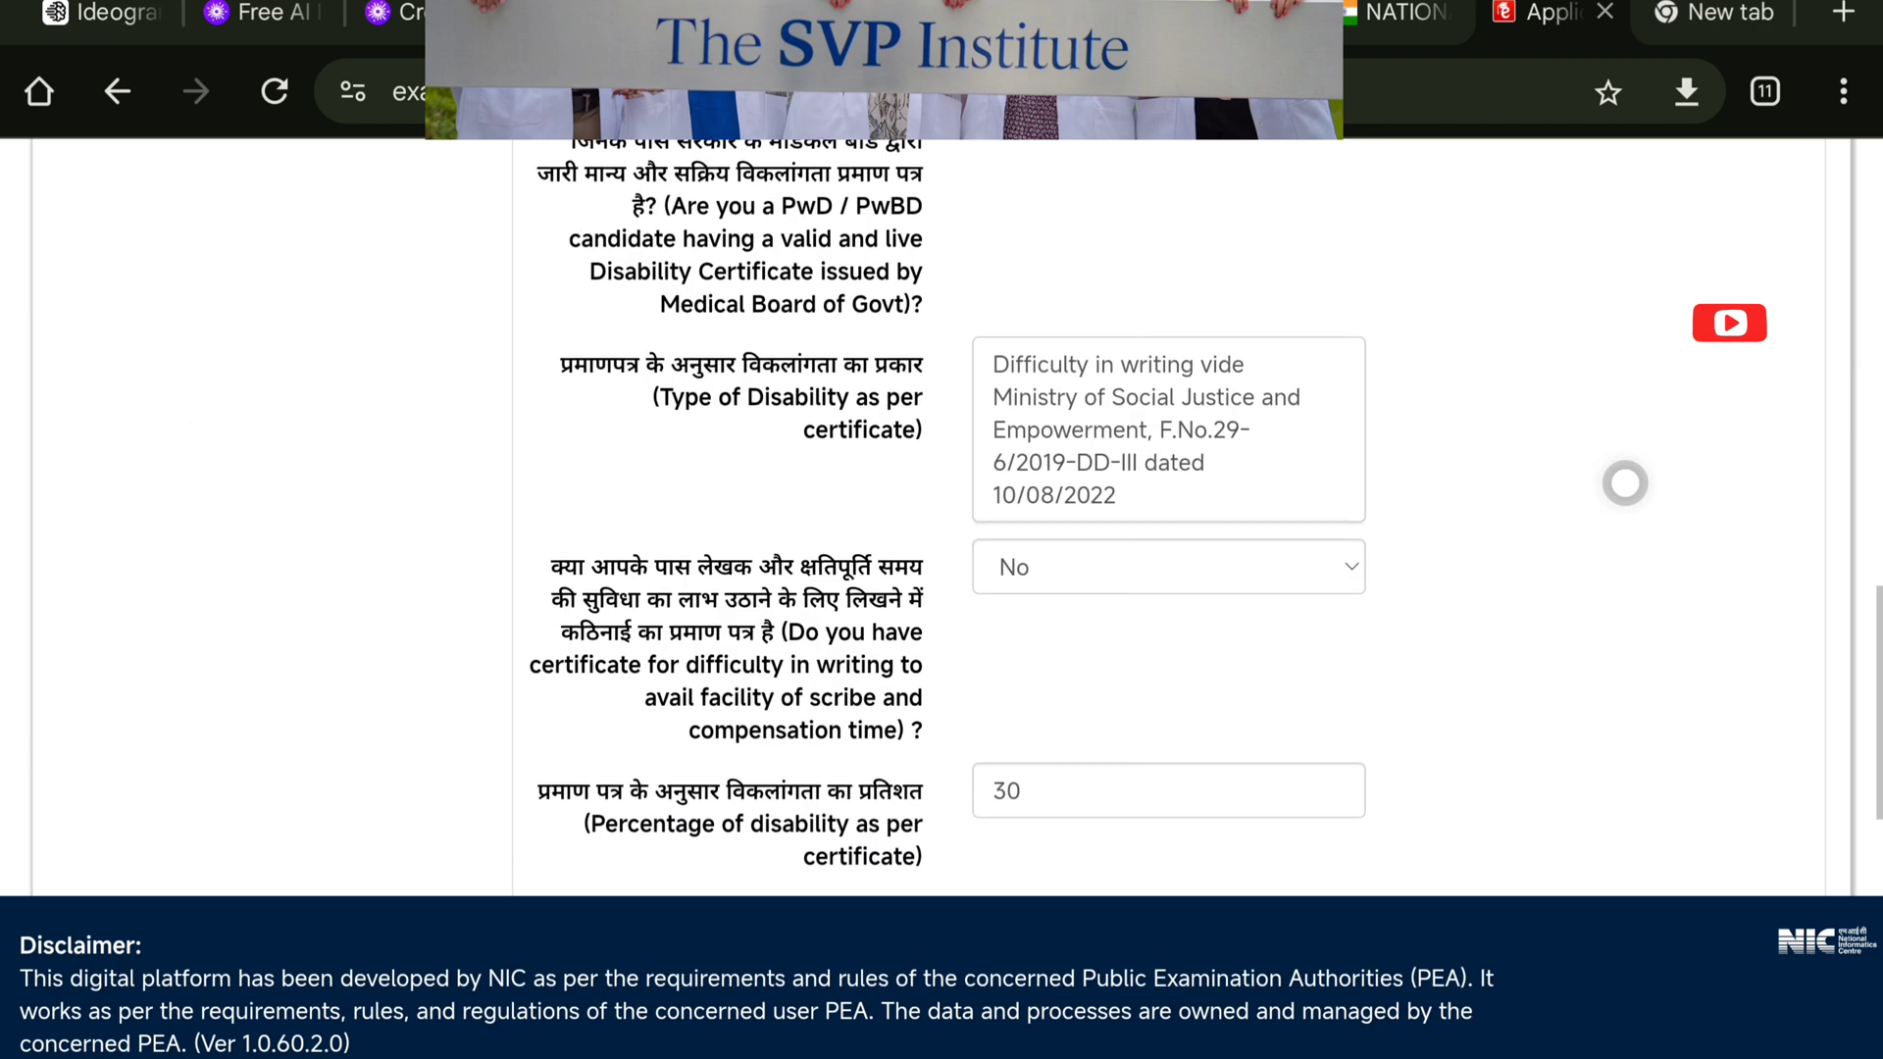
- Review the disability category, type, scribe certificate and percentage answers, along with the Other Details section below them
scroll(1608, 487, up, 2)
scroll(1546, 491, down, 10)
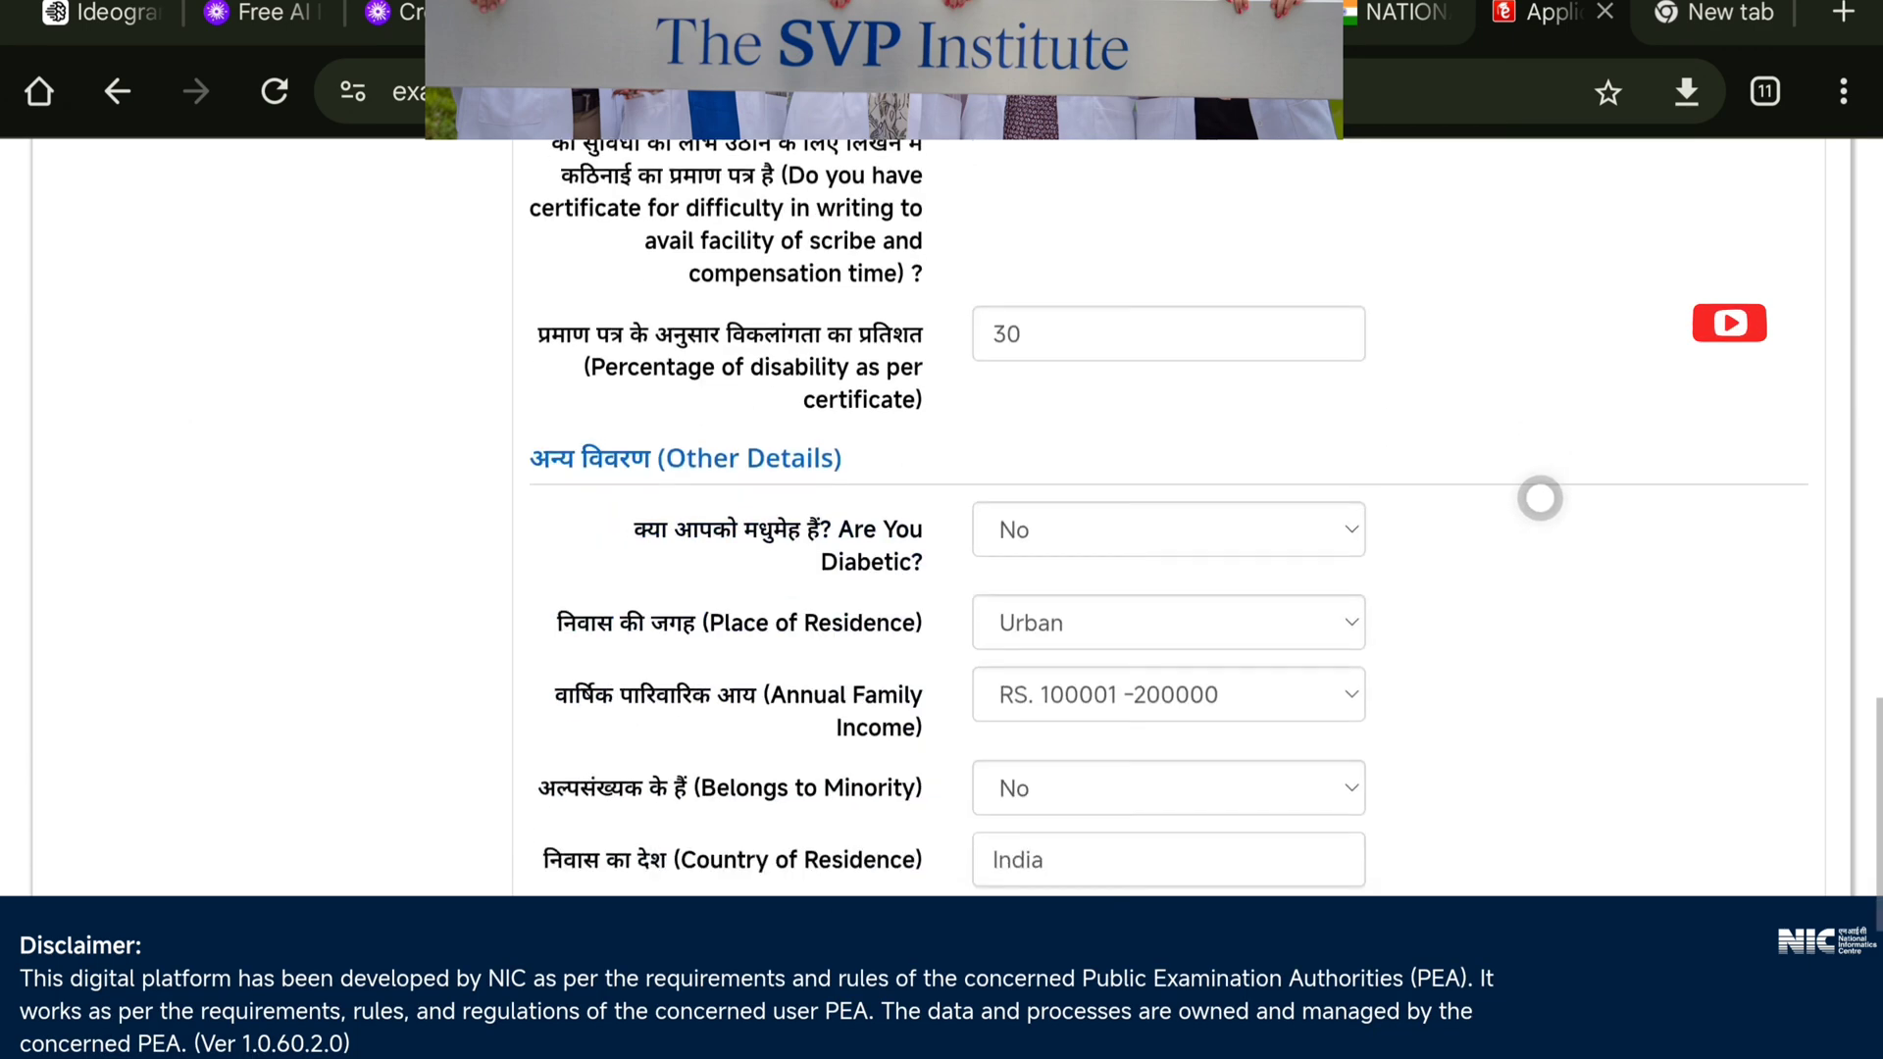
scroll(1536, 496, down, 5)
scroll(1525, 495, up, 10)
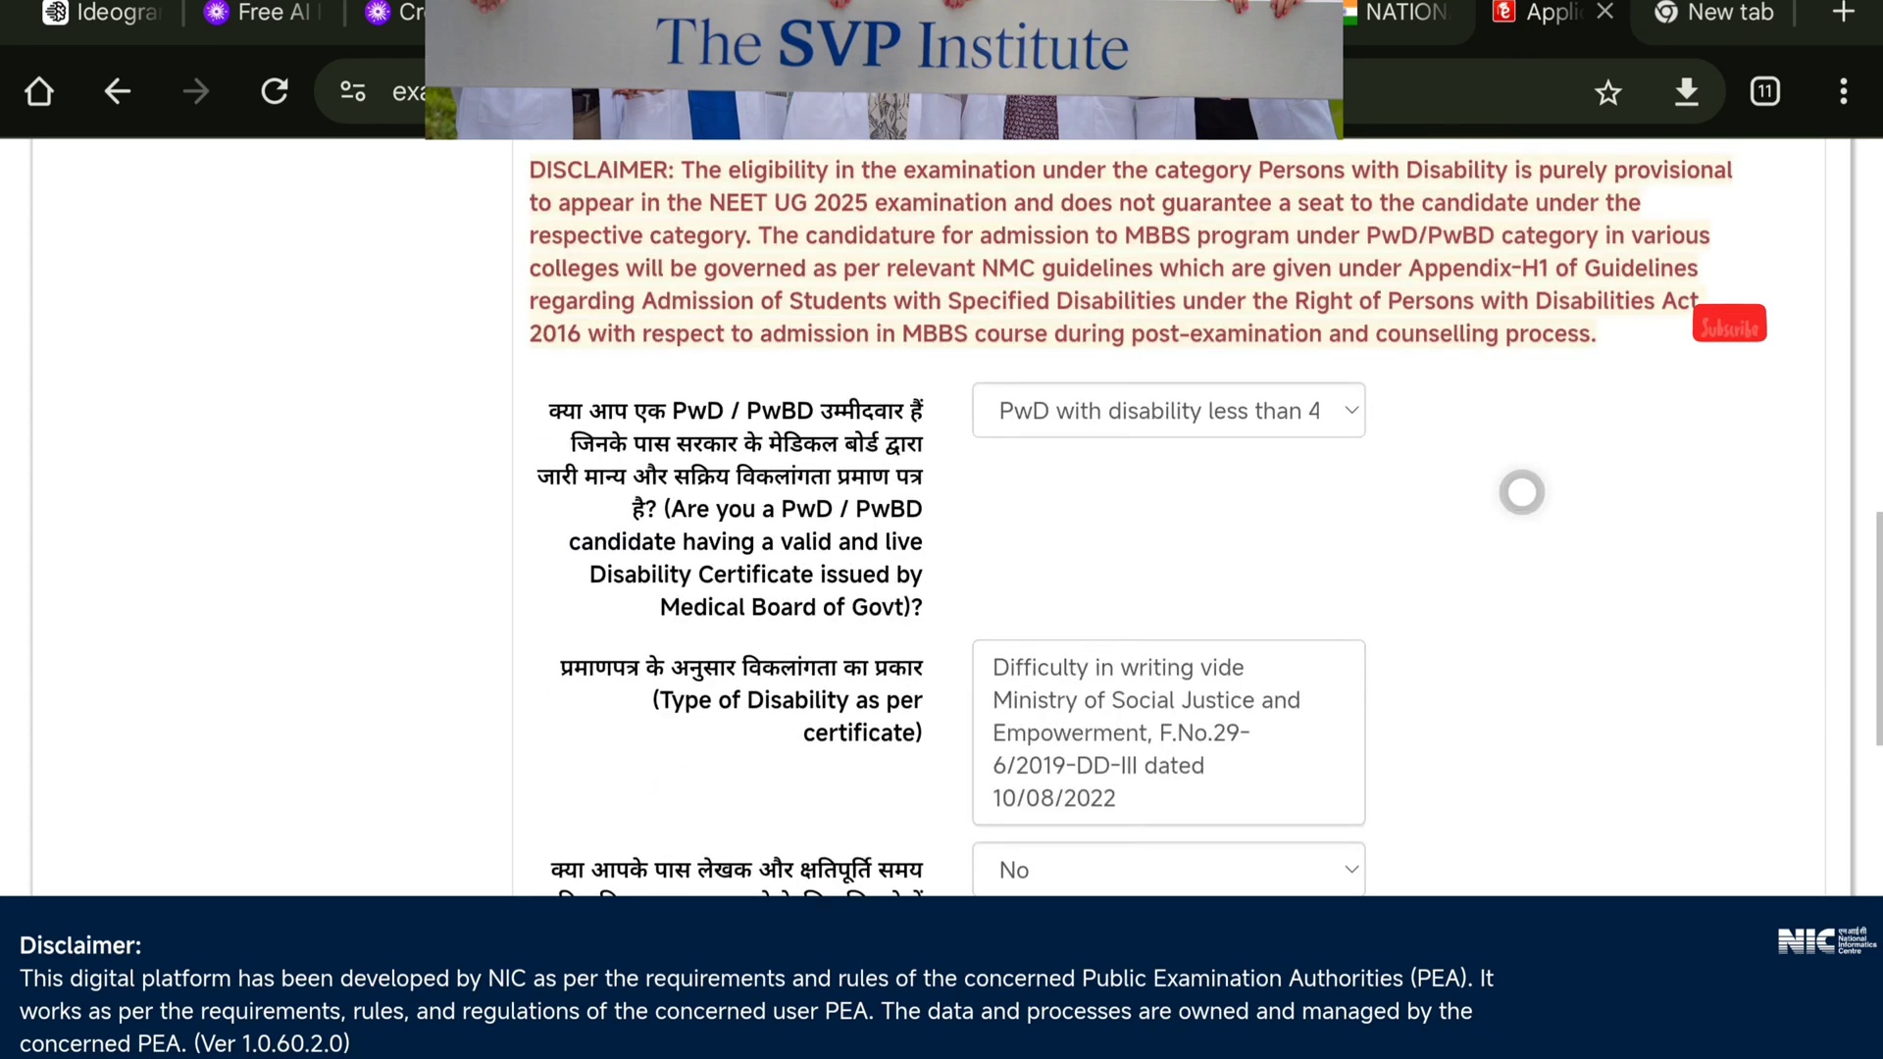
scroll(1521, 492, down, 5)
scroll(1521, 493, up, 5)
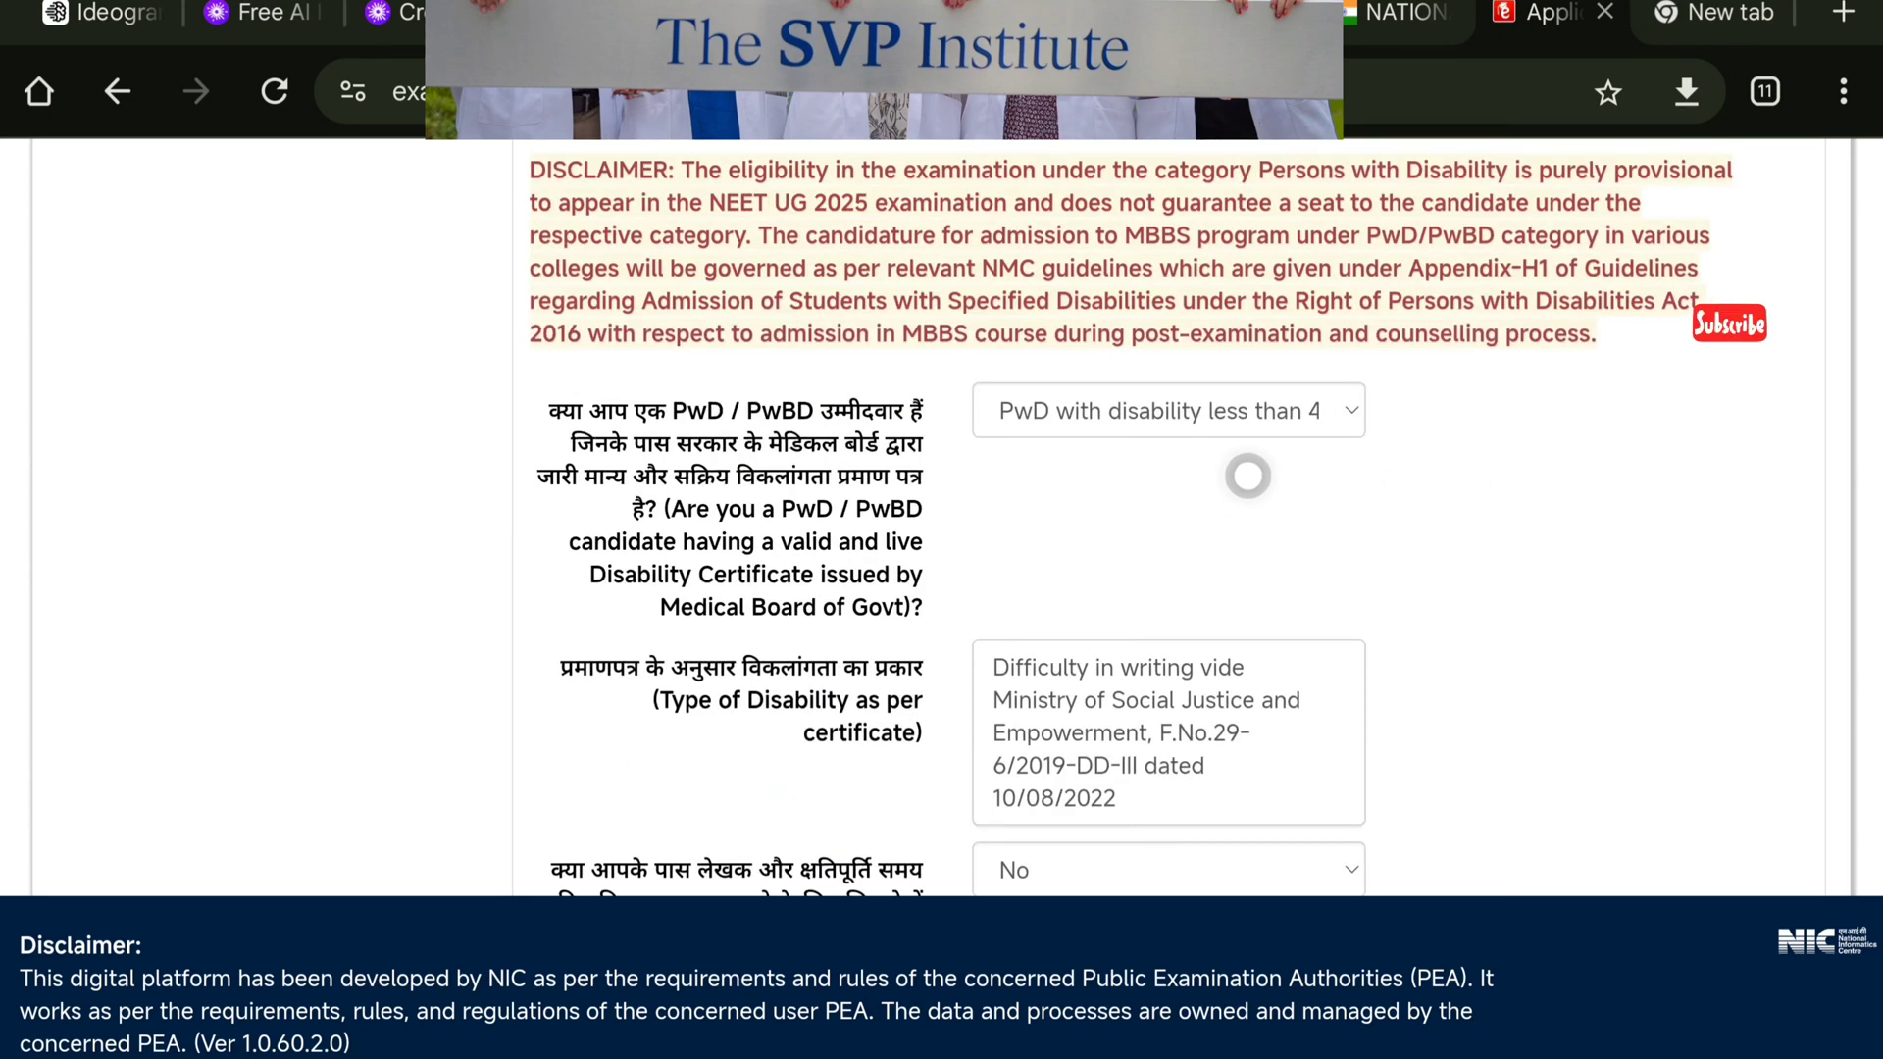
scroll(1491, 505, down, 5)
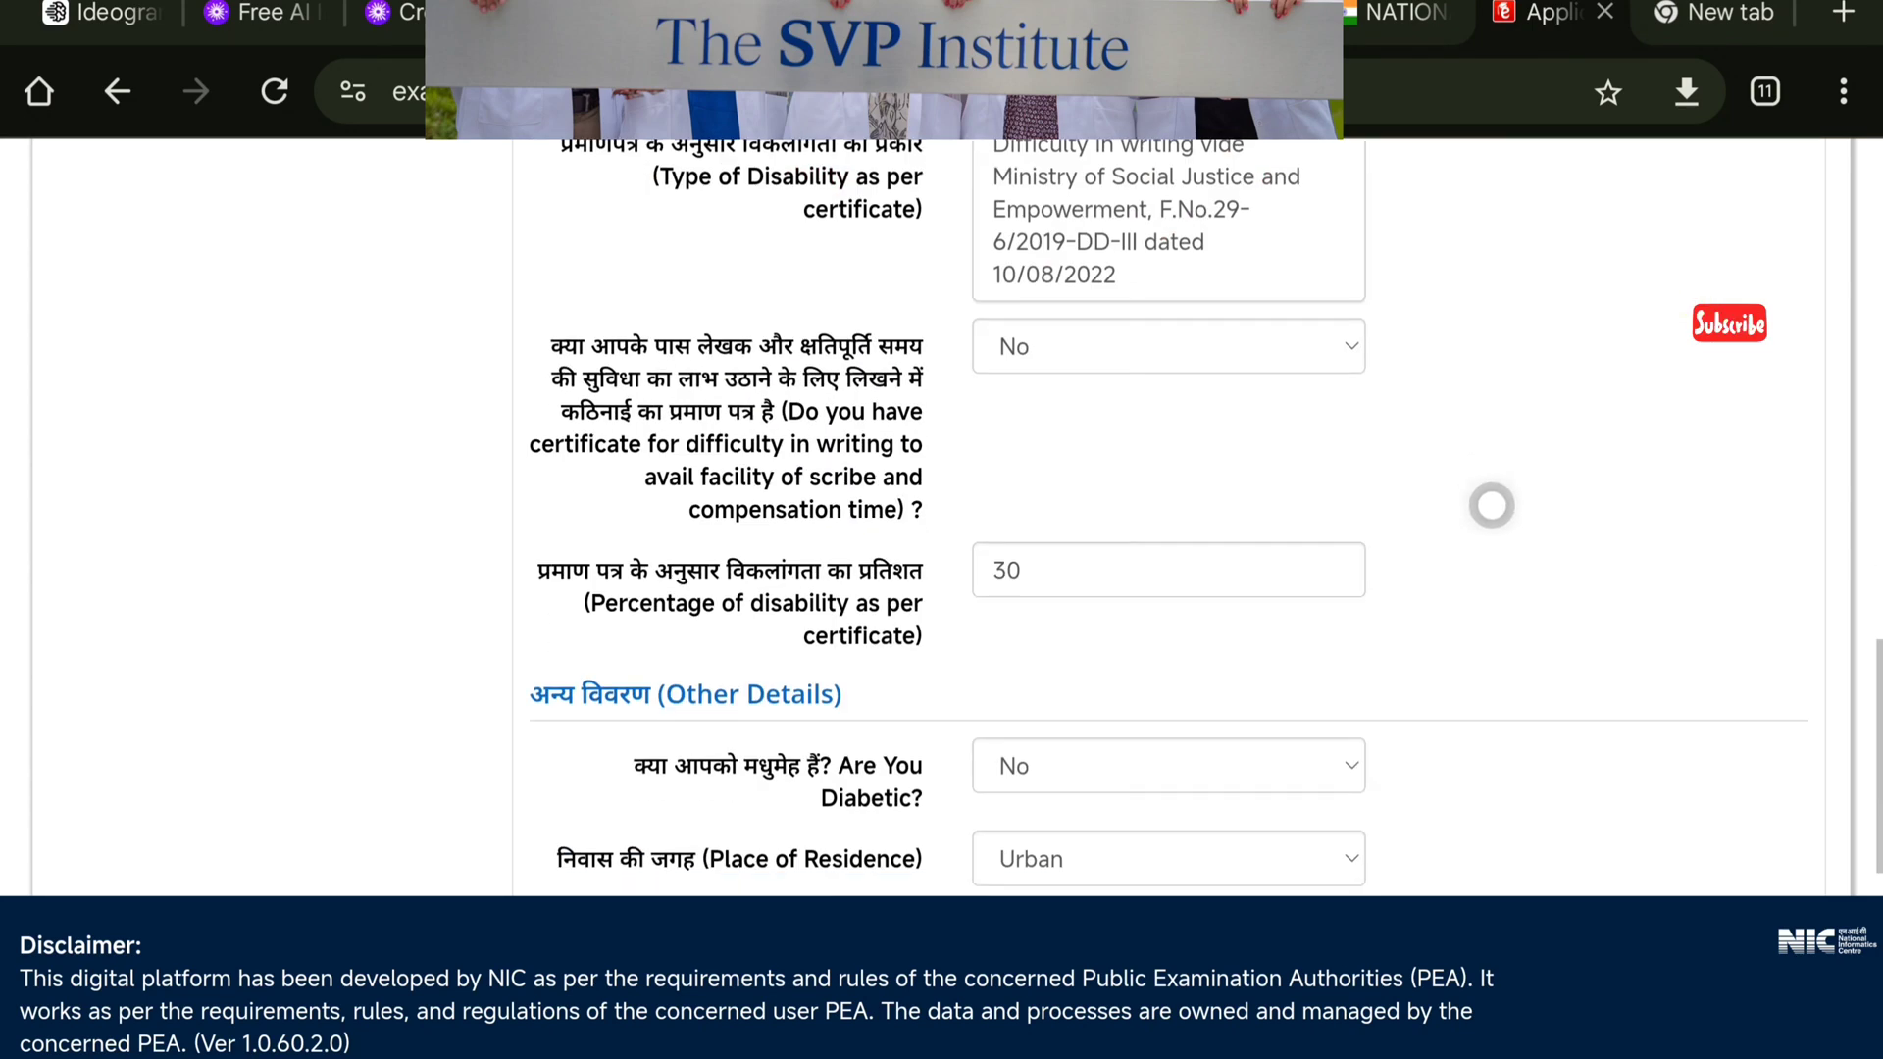
scroll(1492, 505, up, 5)
scroll(1492, 505, down, 1)
scroll(1495, 505, down, 1)
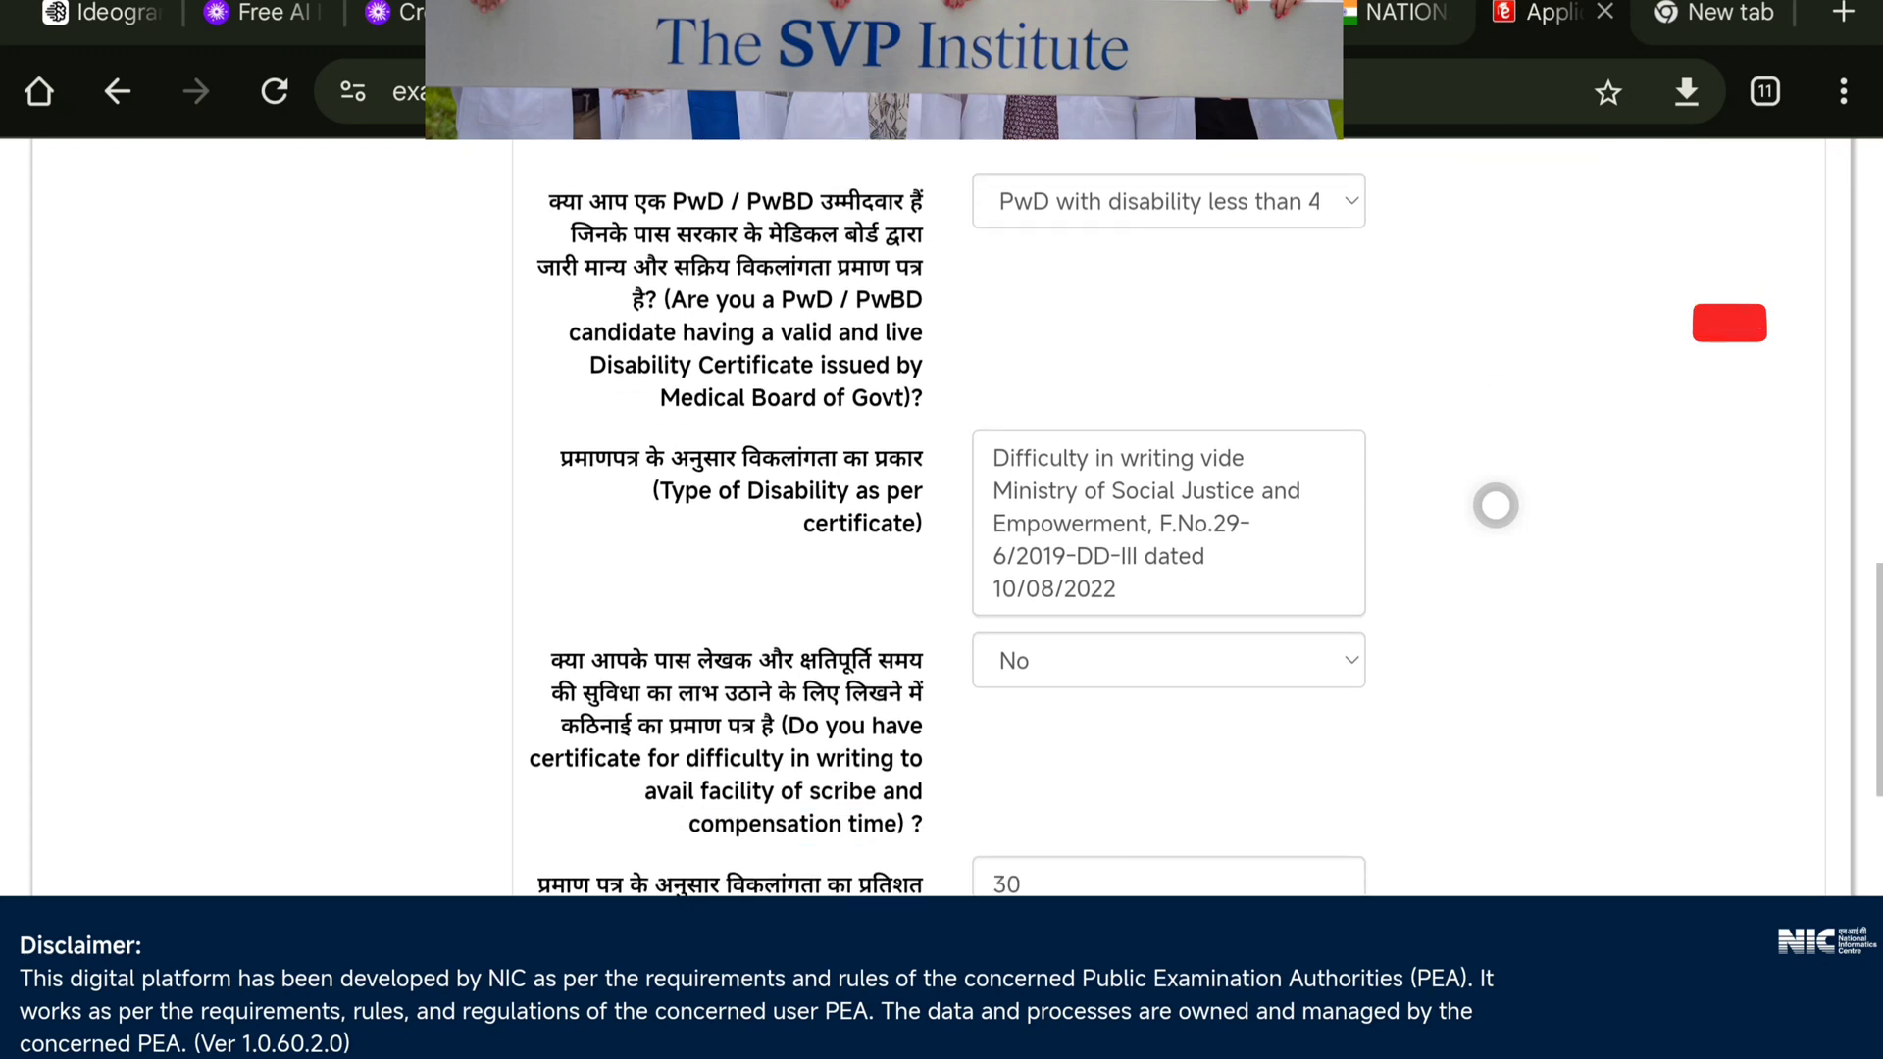
scroll(1494, 508, down, 1)
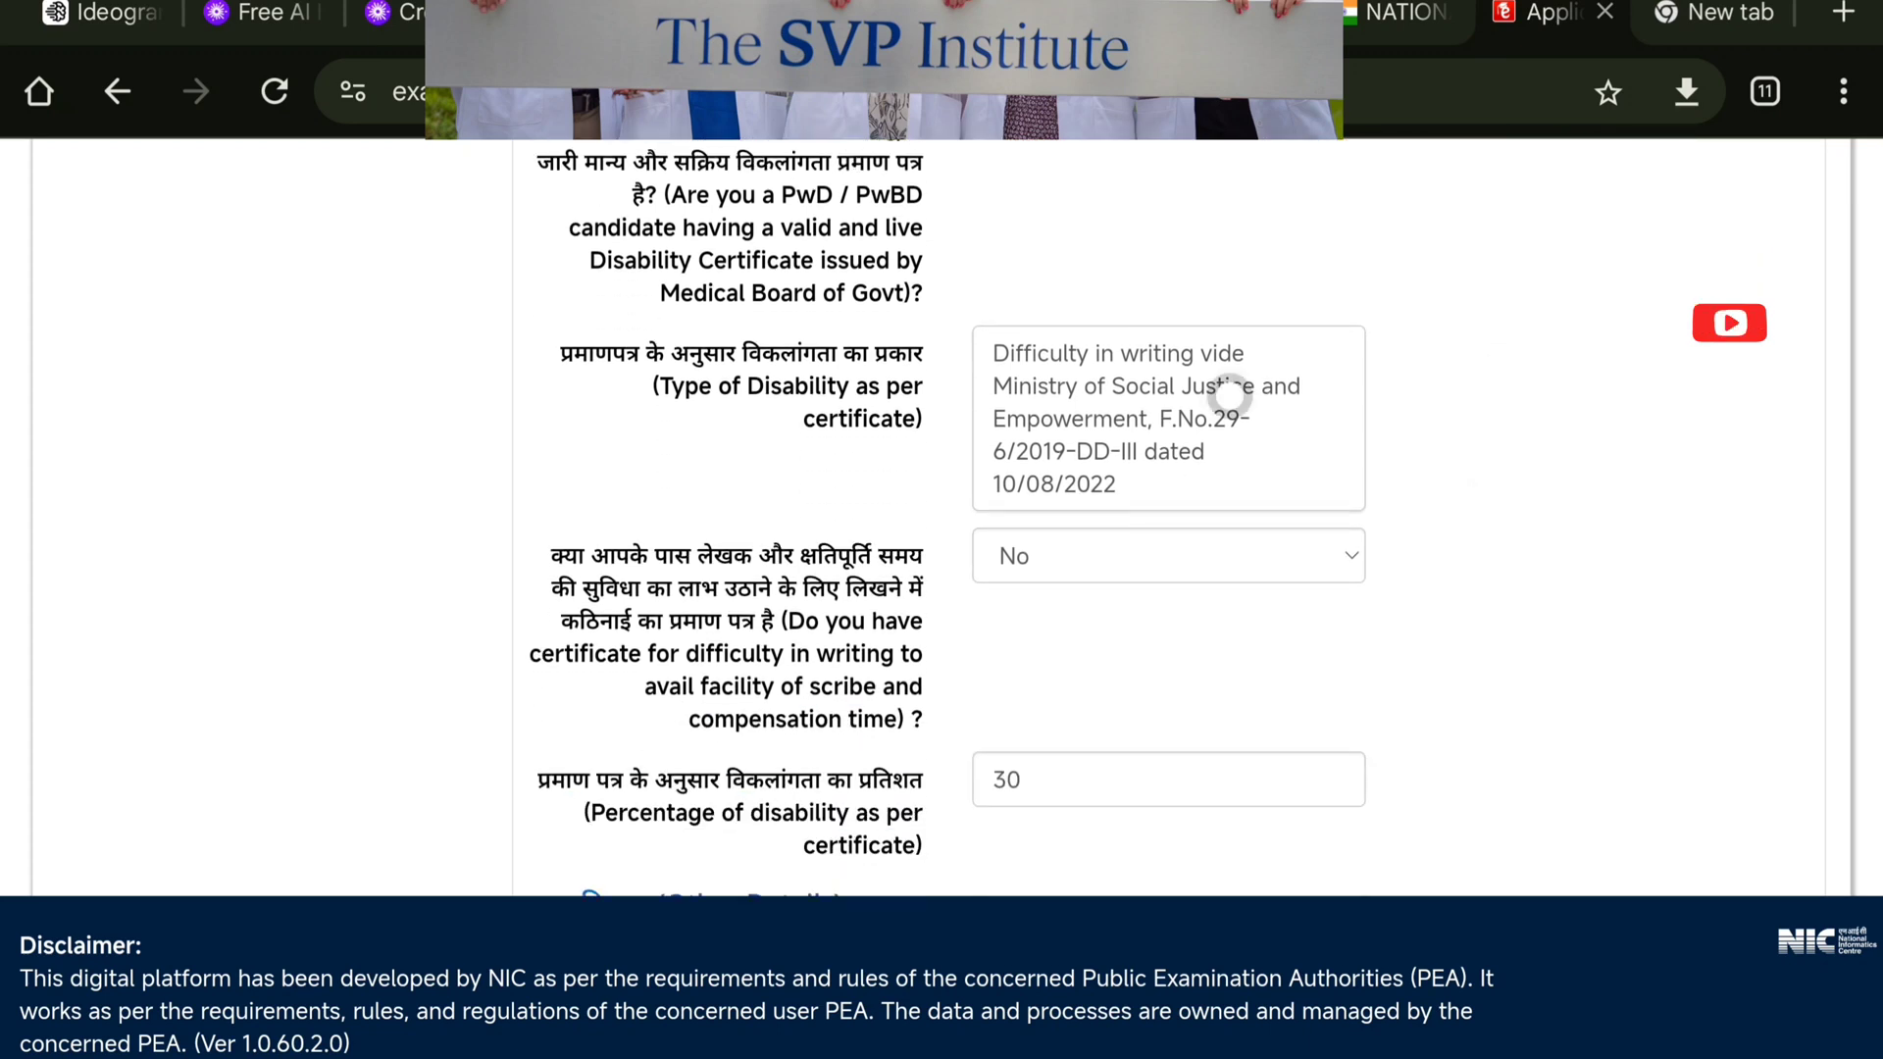
- Clear the difficulty in writing option from the type of disability, resetting the field to "--Select--"
click(1221, 498)
click(1056, 593)
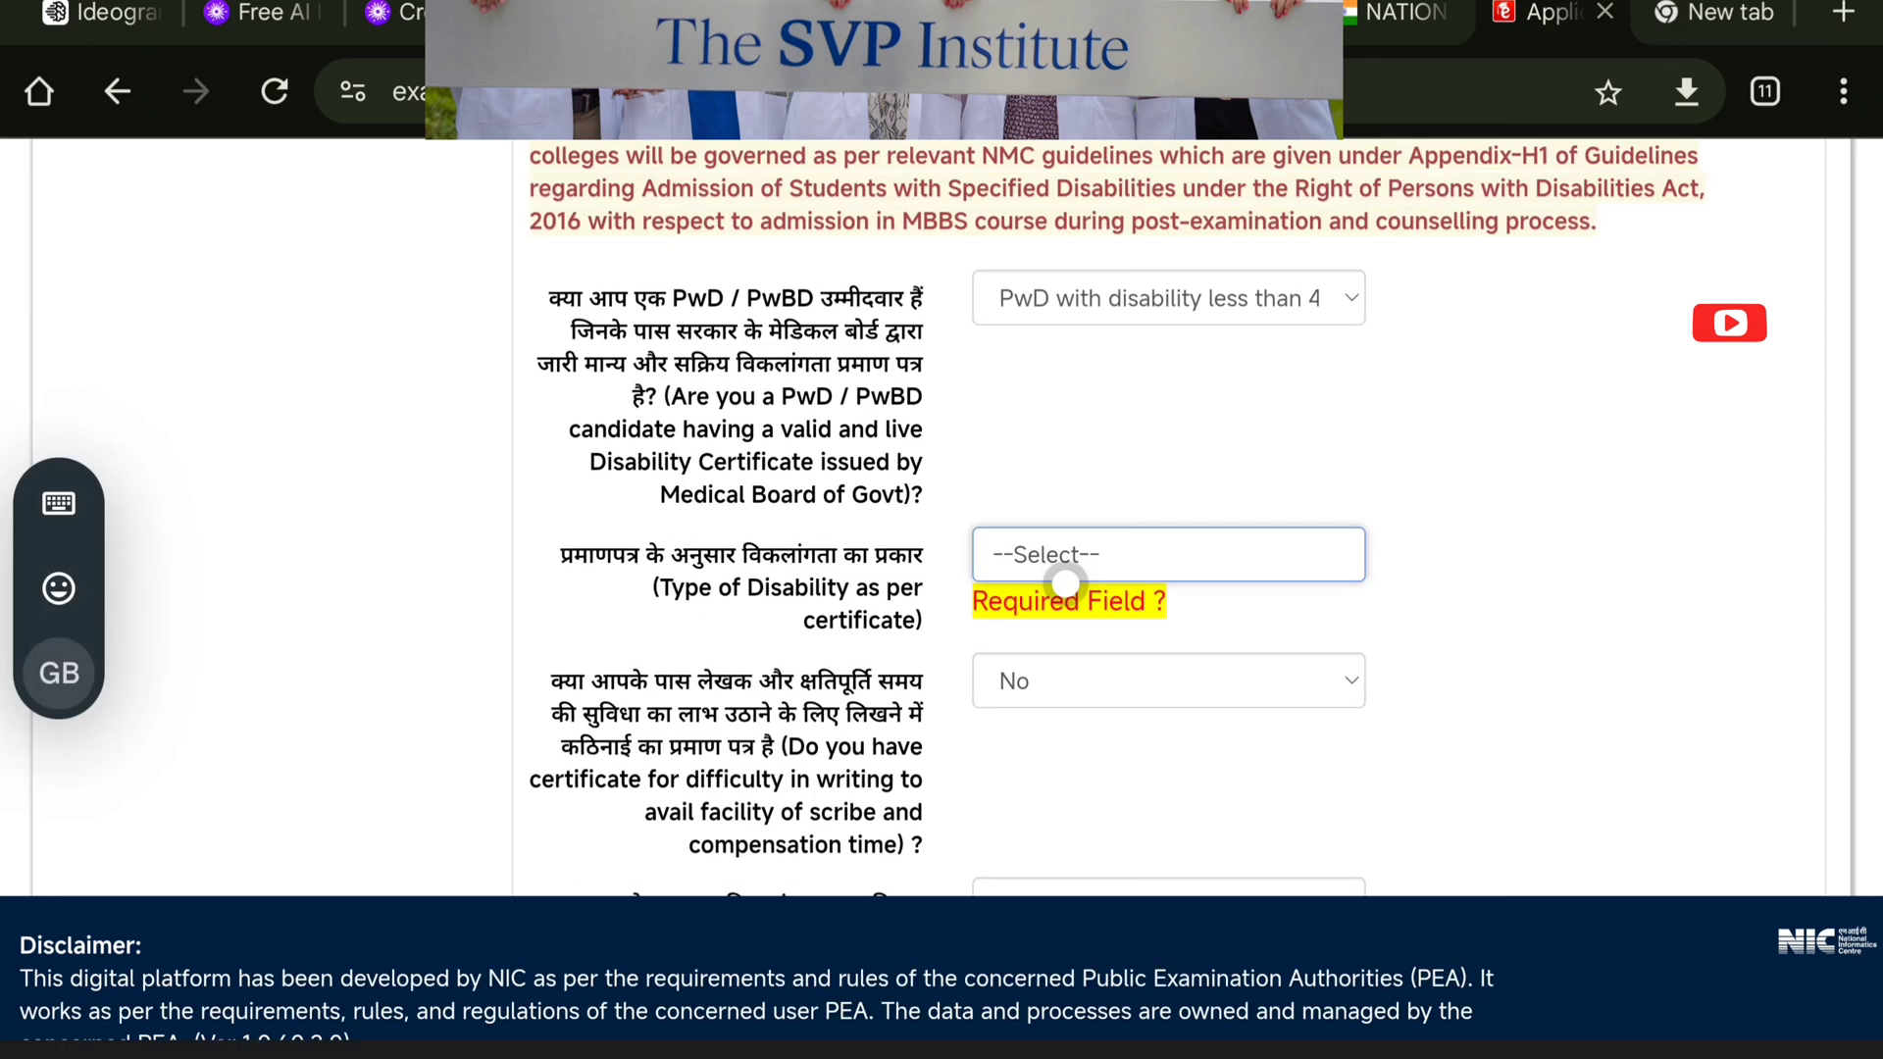
scroll(1486, 442, down, 1)
scroll(1487, 445, up, 1)
scroll(1495, 450, down, 9)
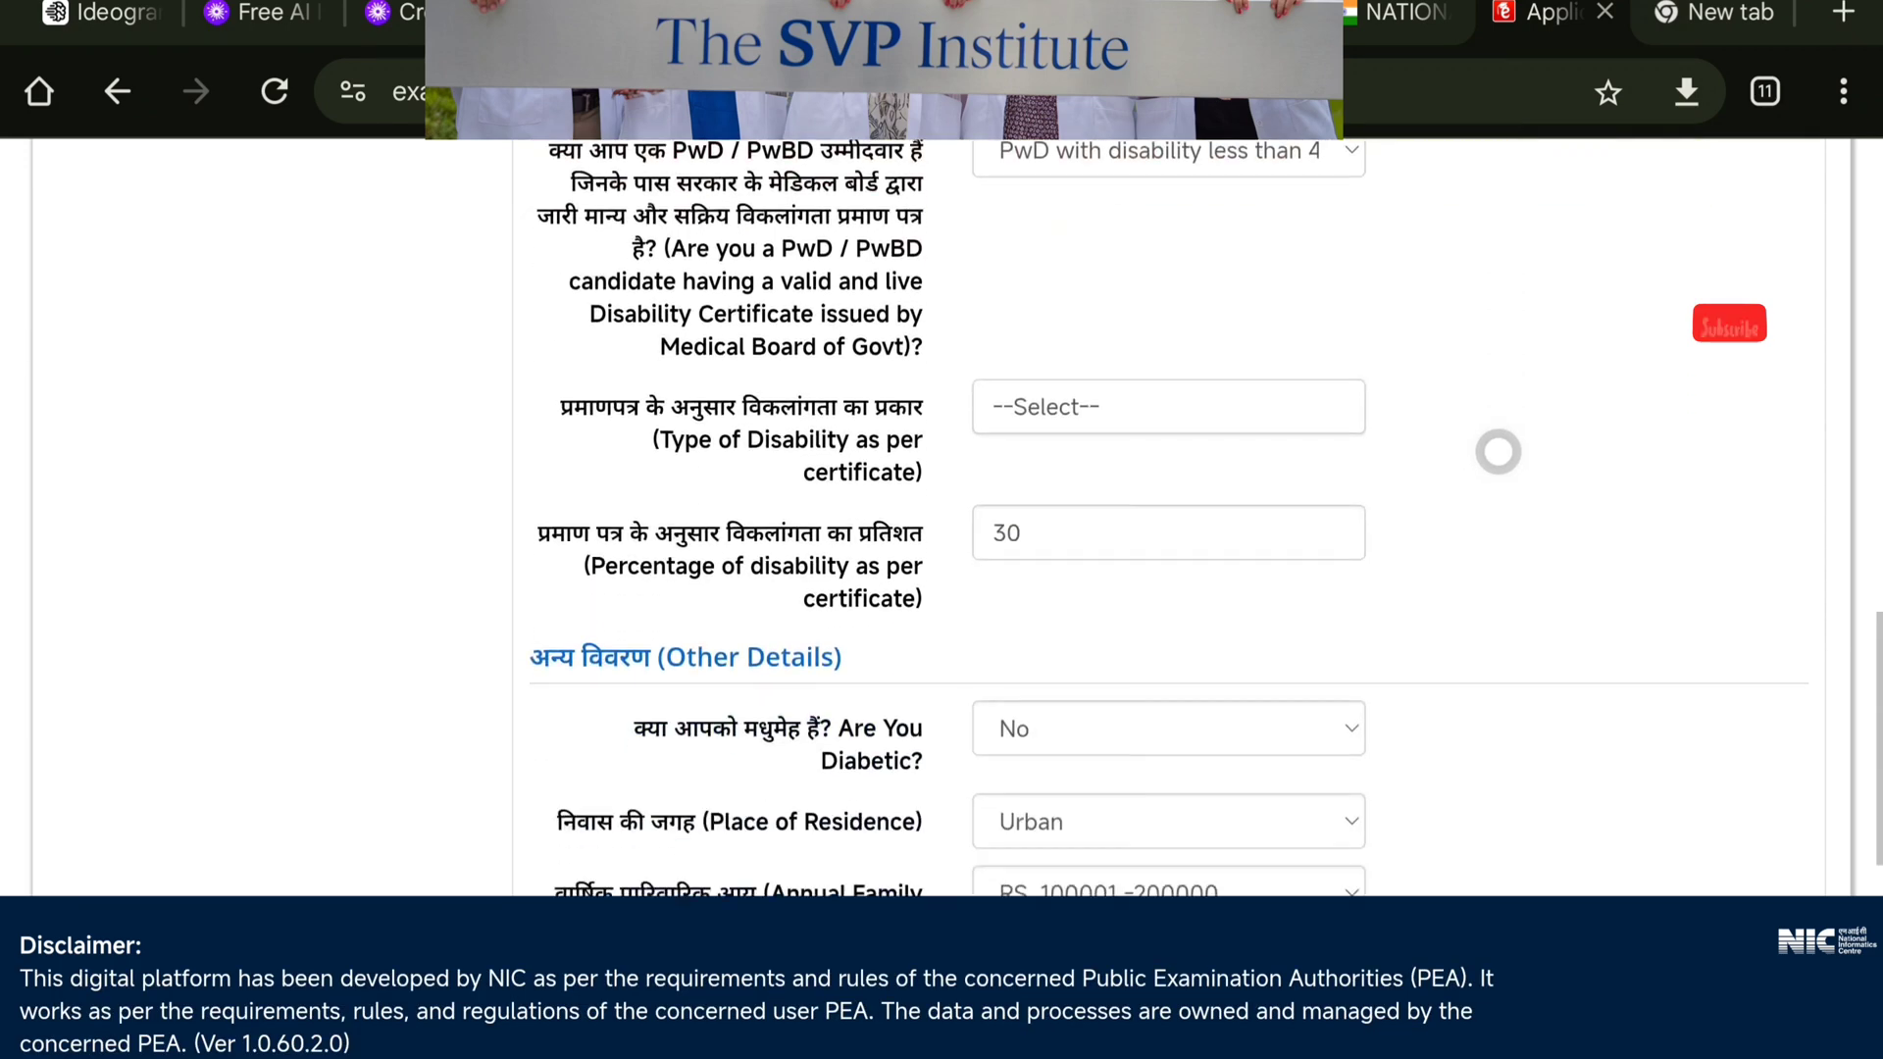